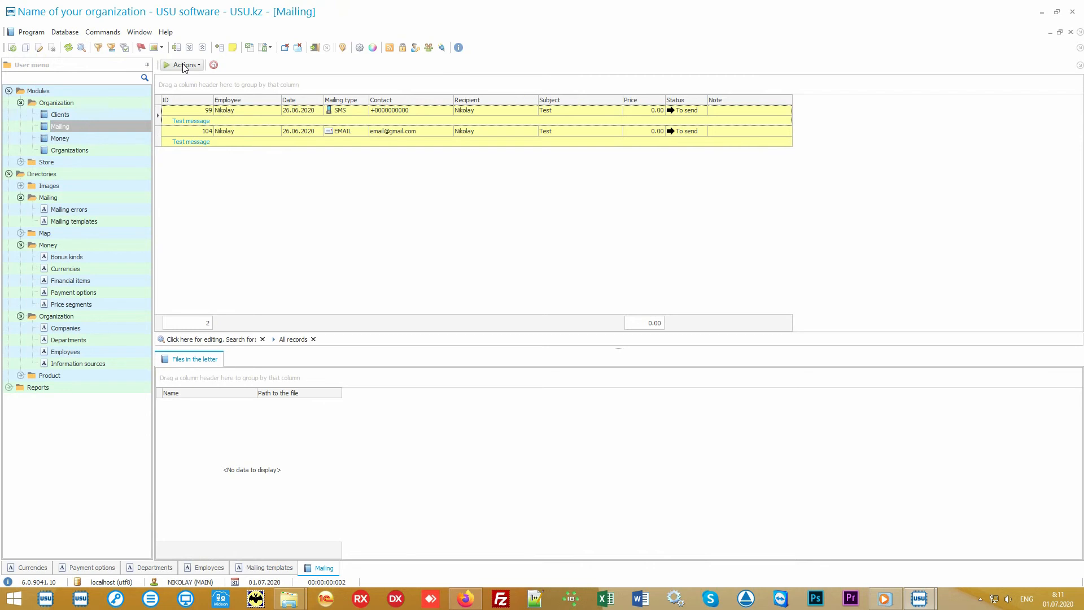
pyautogui.click(184, 66)
pyautogui.click(208, 80)
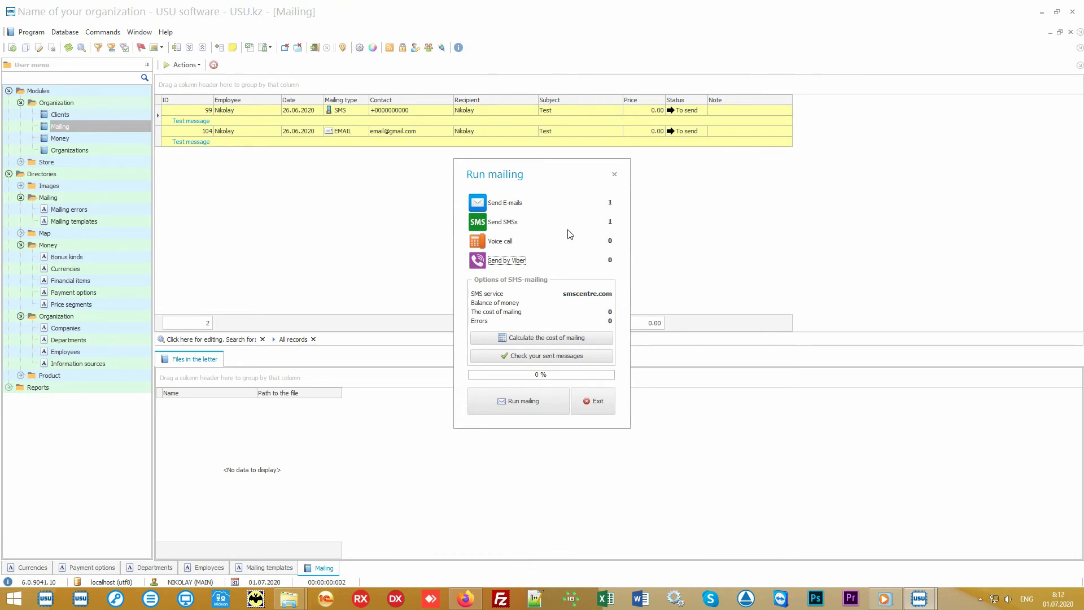
pyautogui.click(503, 242)
pyautogui.click(503, 242)
pyautogui.click(502, 241)
pyautogui.click(505, 243)
pyautogui.click(507, 247)
pyautogui.click(600, 399)
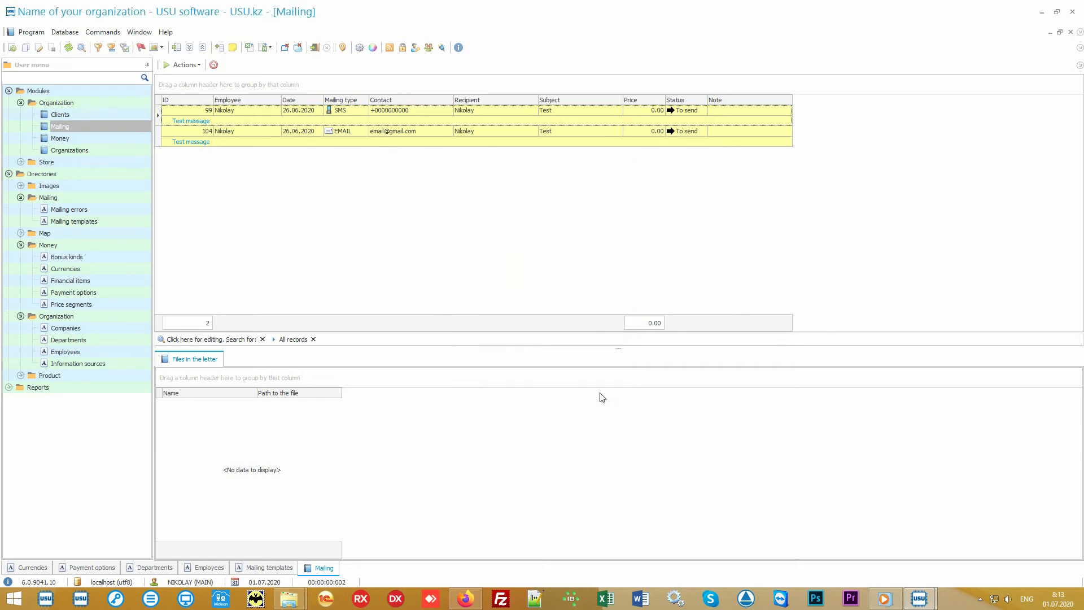
# - Look over messages 99 and 104 and the recipient of message 104
pyautogui.click(442, 109)
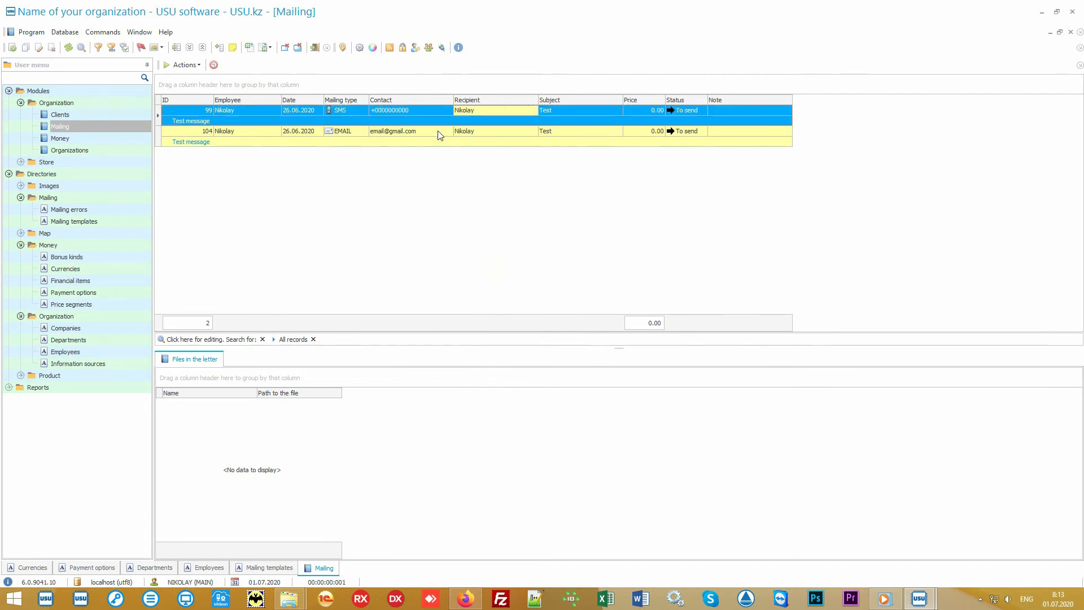
pyautogui.click(446, 134)
pyautogui.click(510, 131)
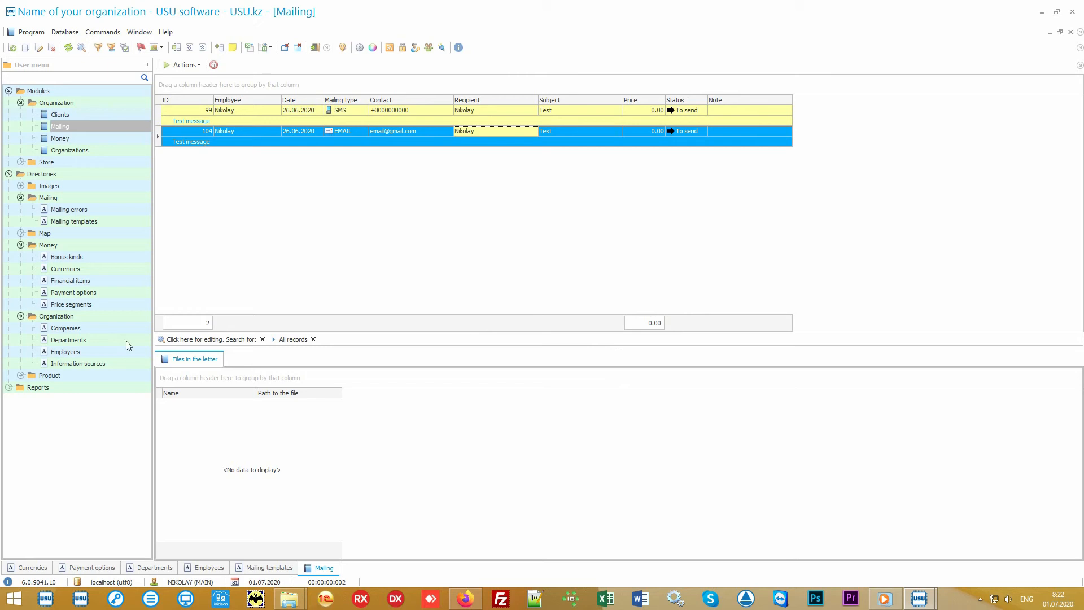
# - Open Directories > Product > Product names and select the Some product row
pyautogui.doubleClick(87, 374)
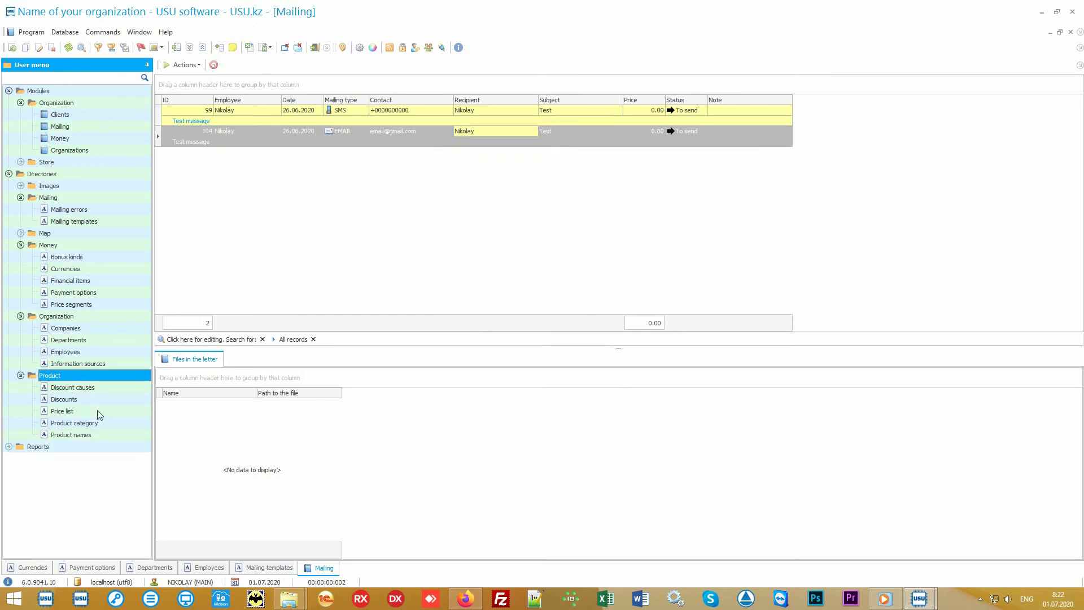
pyautogui.click(107, 435)
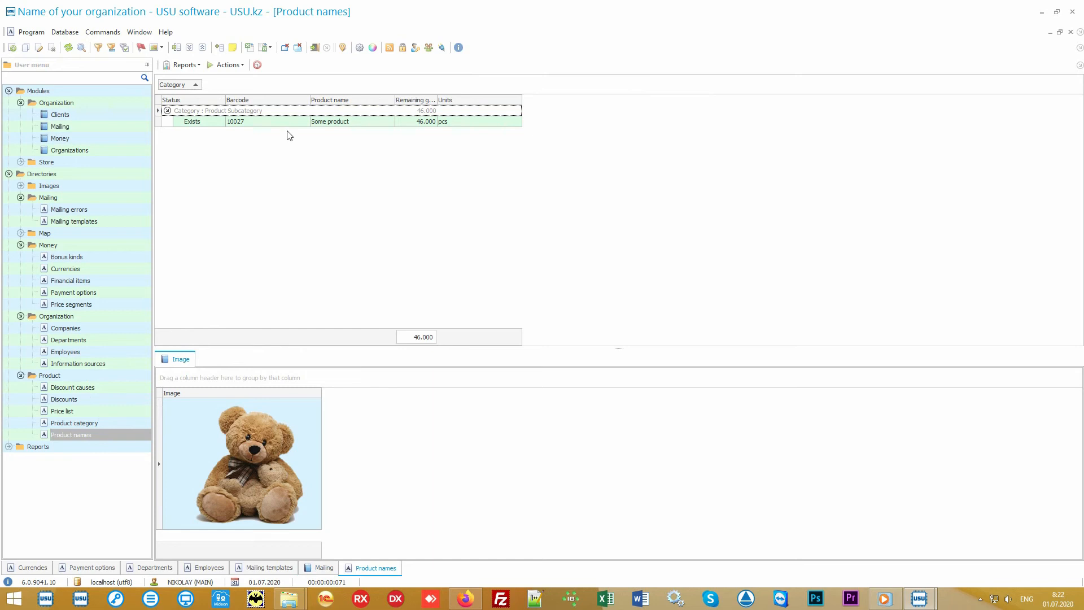
pyautogui.click(291, 123)
pyautogui.click(371, 123)
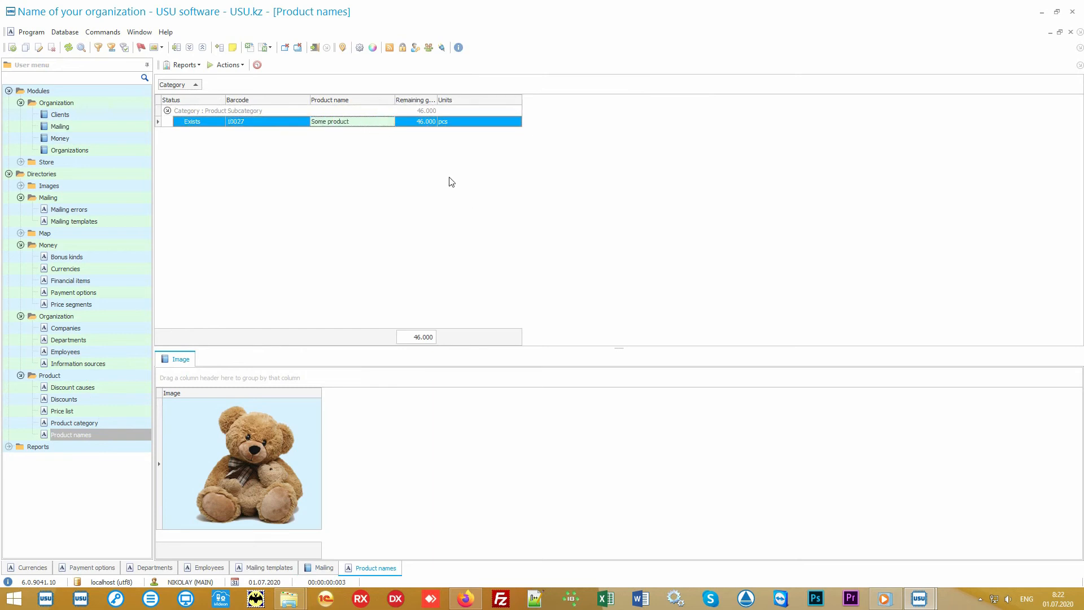
# - Start a product names import, cancel it and confirm quitting, then minimize USU software
pyautogui.rightClick(421, 160)
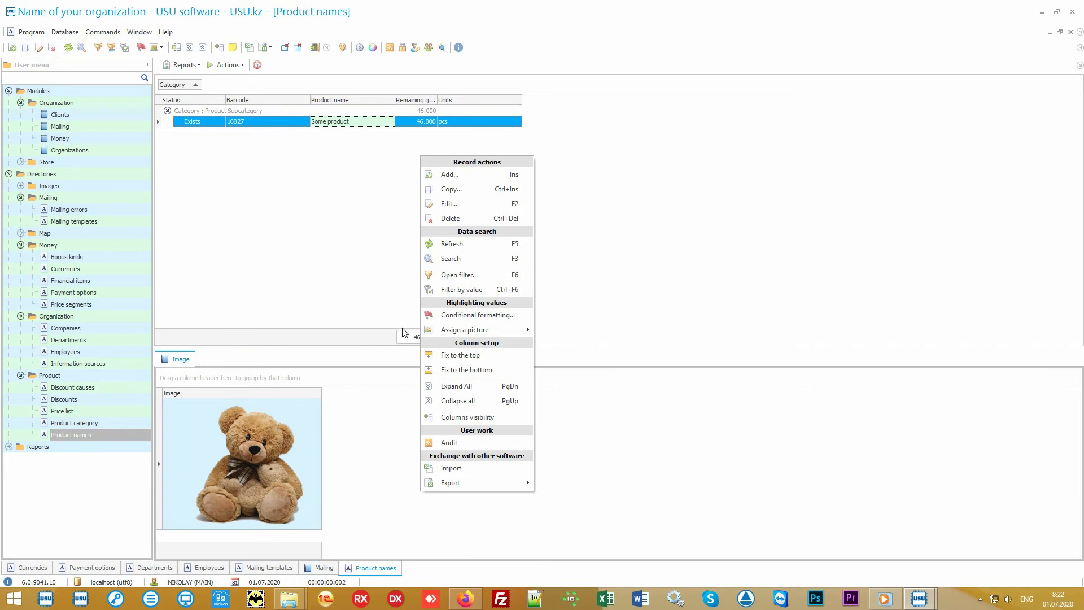
pyautogui.click(487, 471)
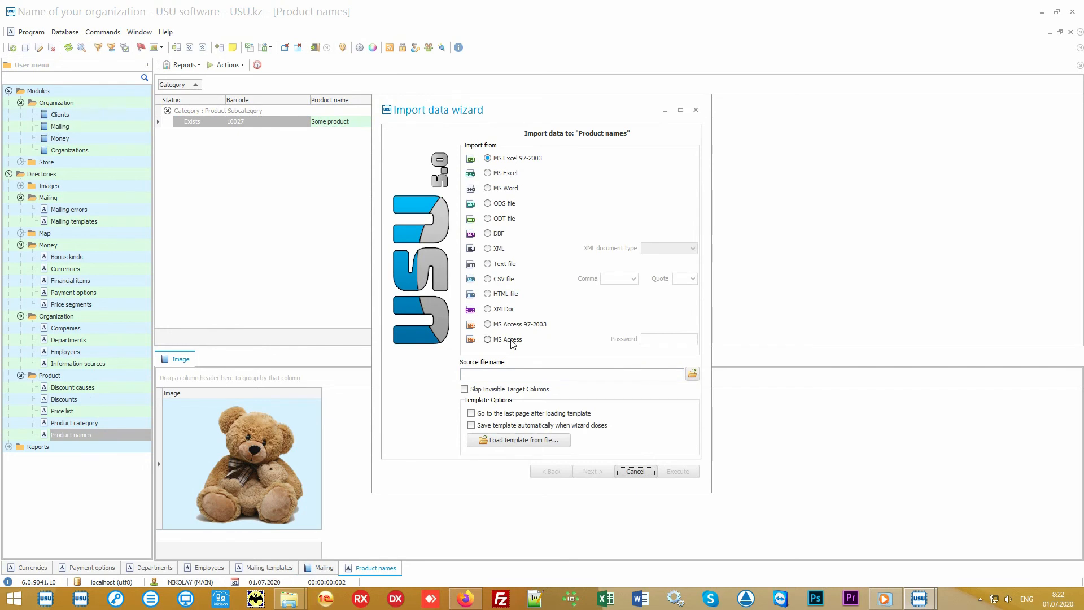
pyautogui.click(637, 472)
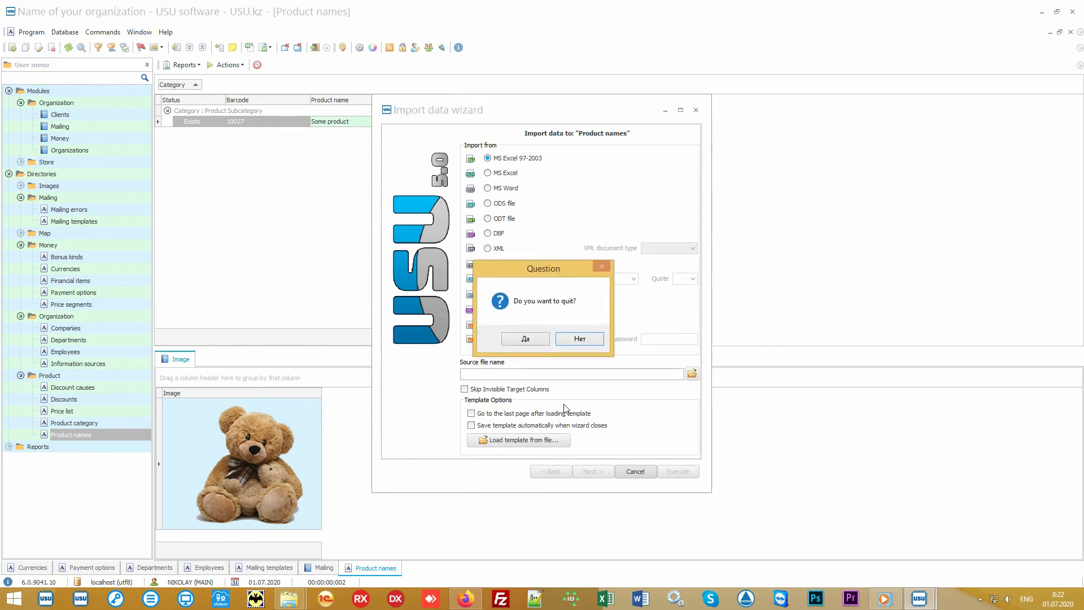
pyautogui.click(537, 340)
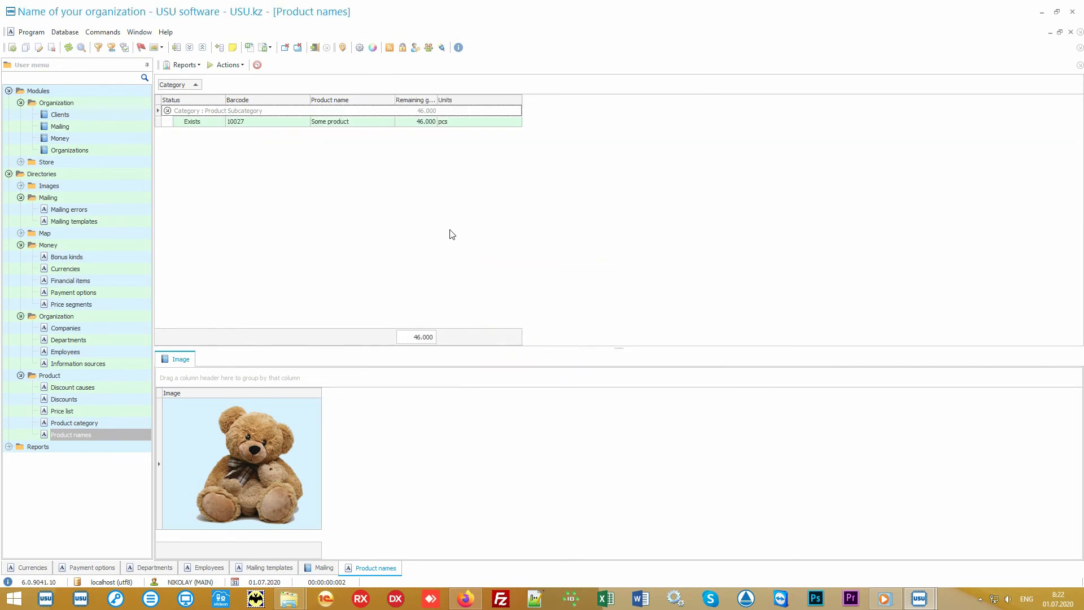
pyautogui.click(1041, 12)
# - Open Product names.xlsx and review columns A–I, Product Category through Selling price
pyautogui.doubleClick(535, 316)
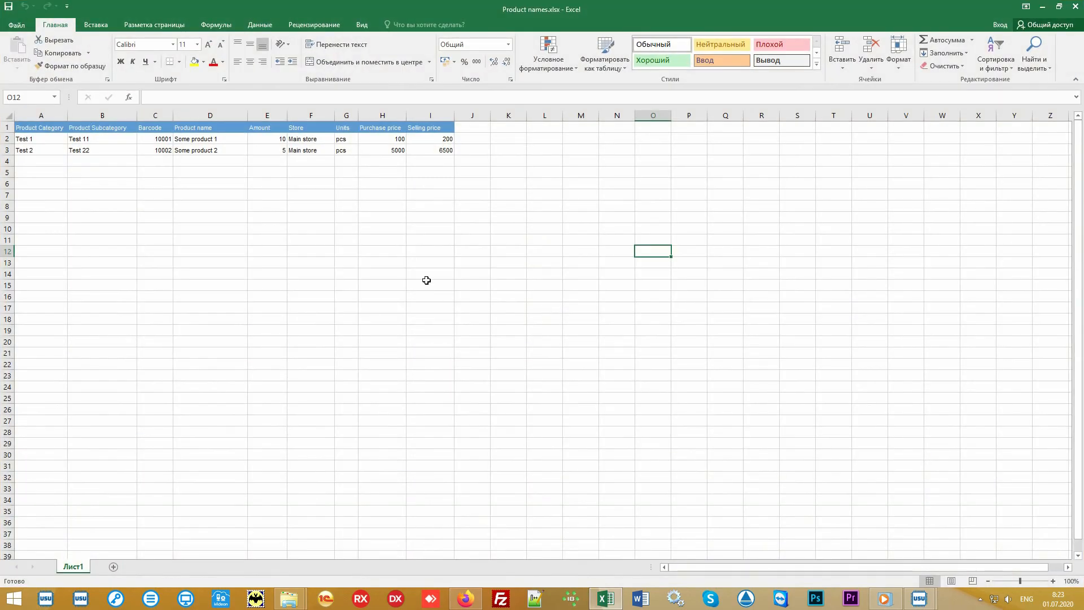
pyautogui.moveTo(432, 150); pyautogui.dragTo(41, 120)
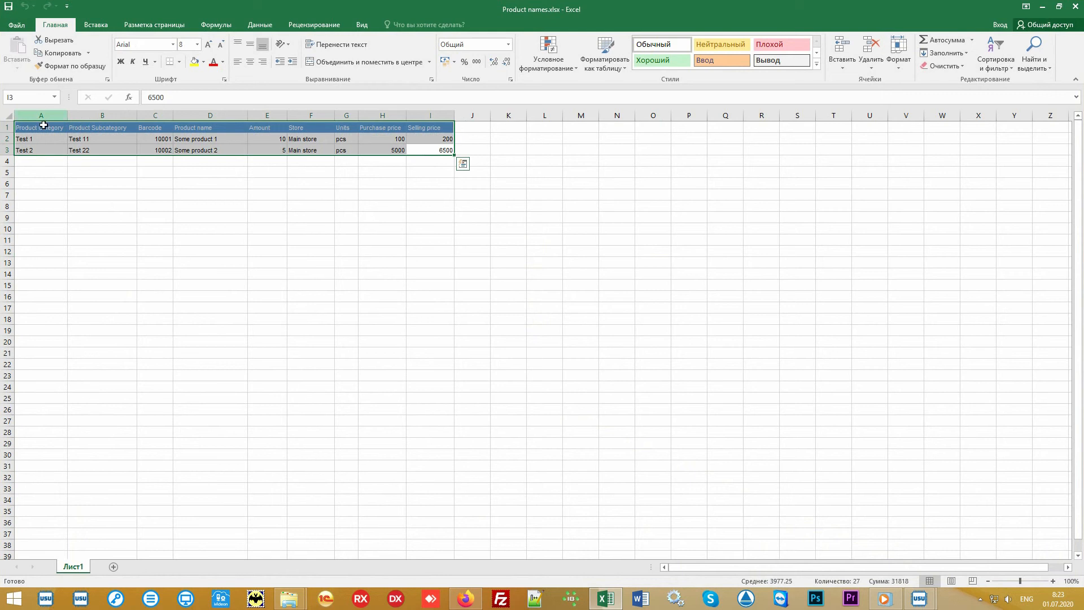
pyautogui.click(34, 115)
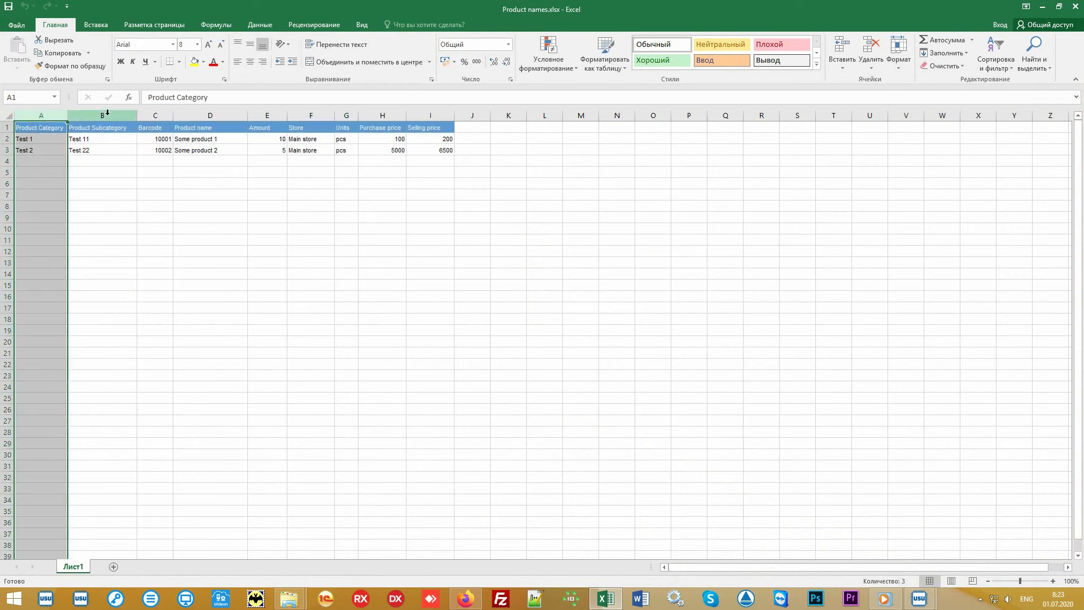
pyautogui.click(107, 114)
pyautogui.click(153, 115)
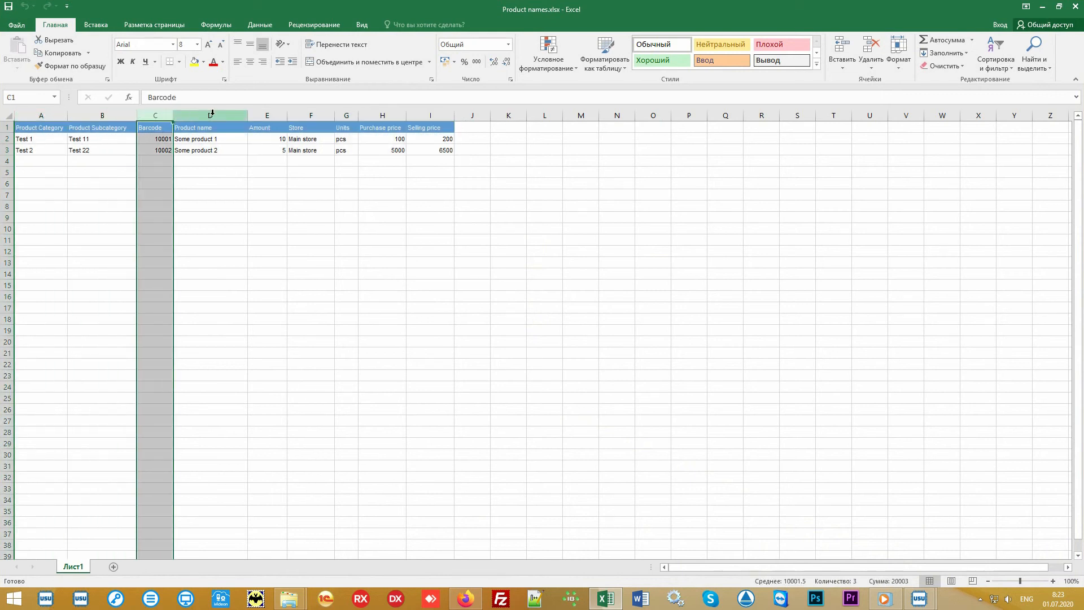
pyautogui.moveTo(212, 113); pyautogui.dragTo(446, 117)
pyautogui.click(524, 231)
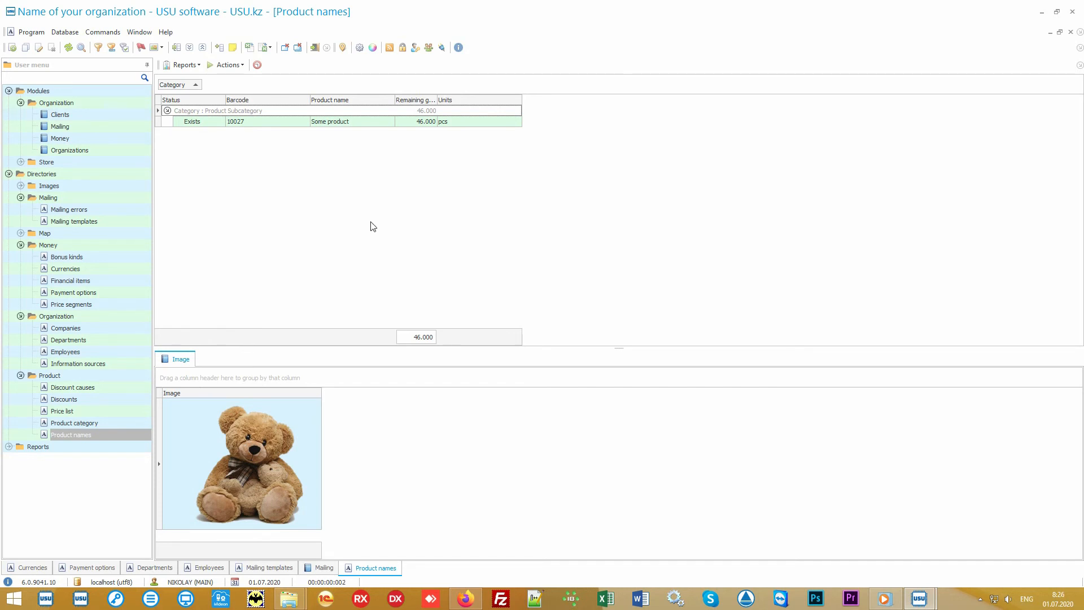
# - Open Store > Product, select receipt 60 to Main store and its Some product line, and list reports
pyautogui.click(93, 162)
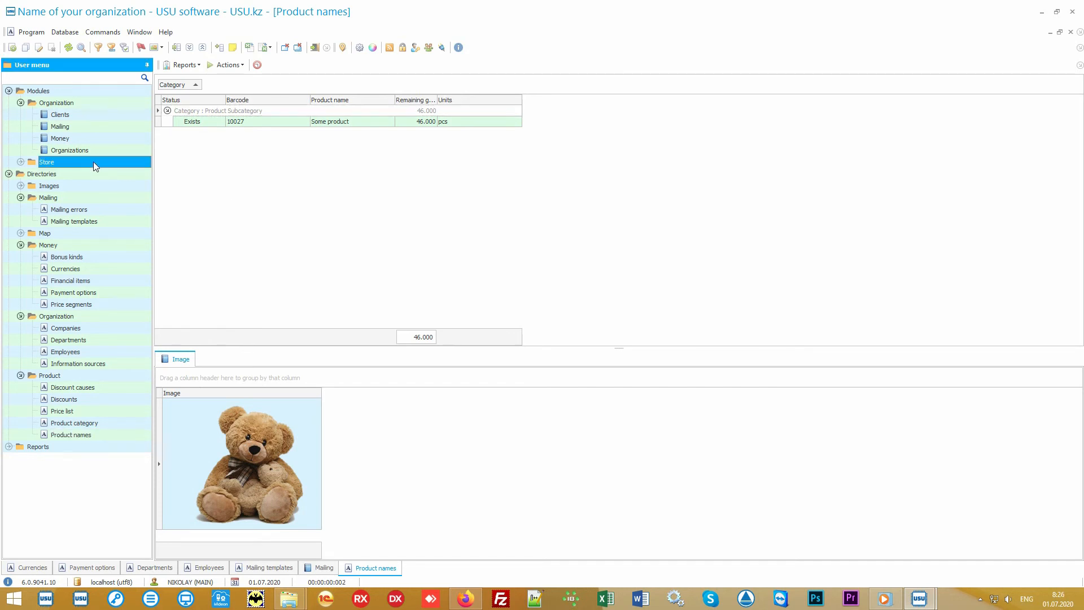
pyautogui.doubleClick(93, 162)
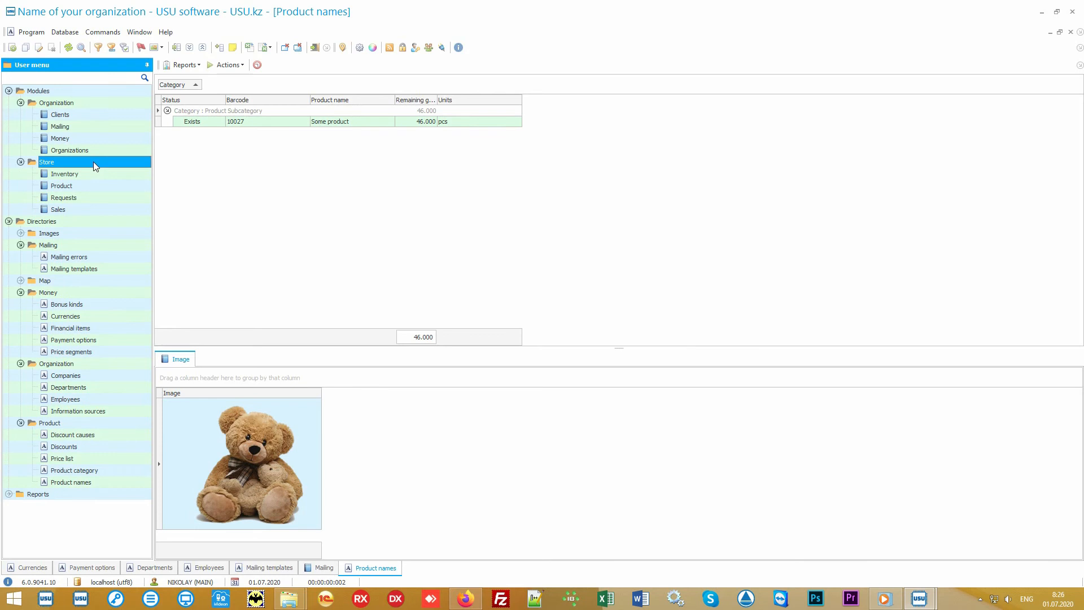
pyautogui.doubleClick(103, 185)
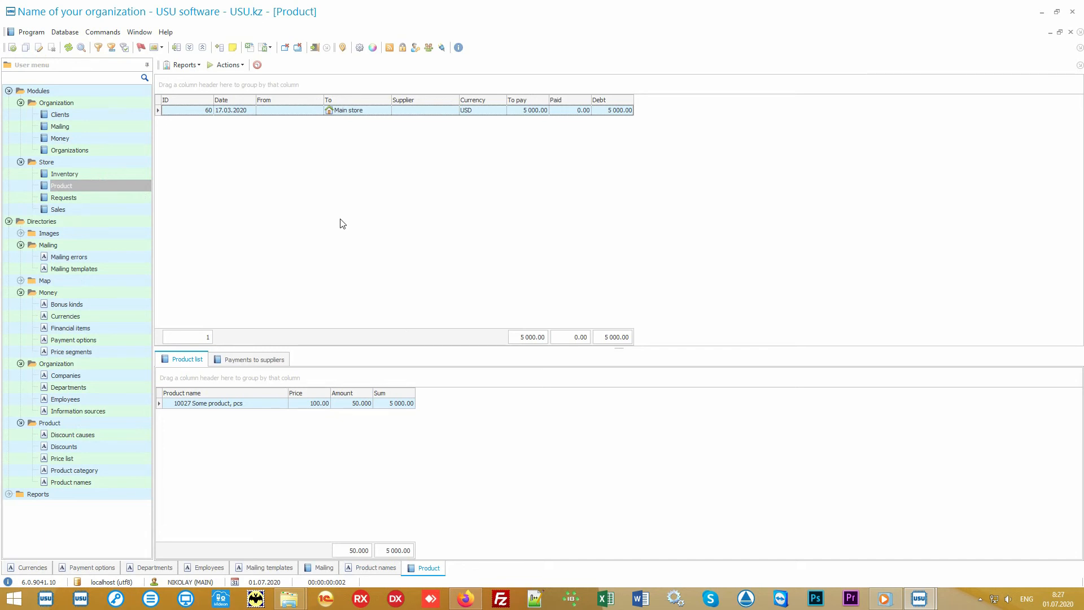
pyautogui.click(374, 112)
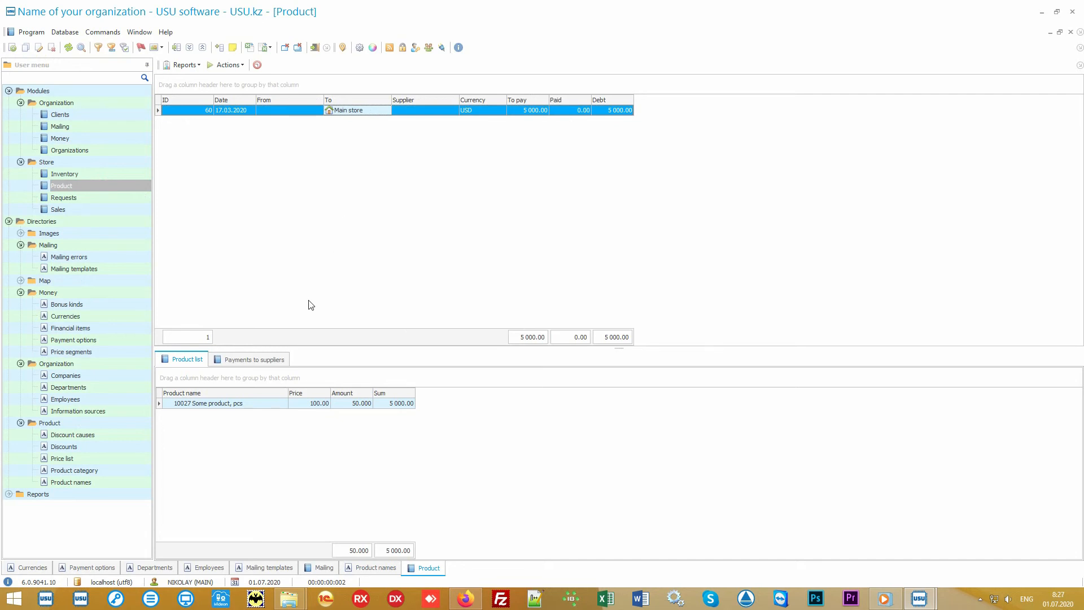
pyautogui.click(254, 402)
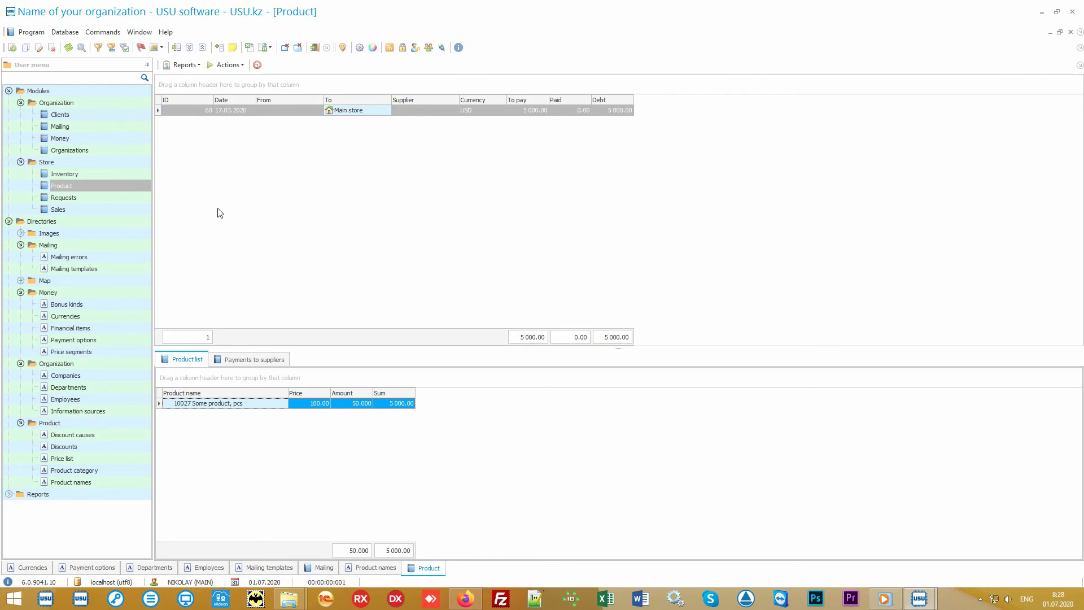
pyautogui.click(195, 65)
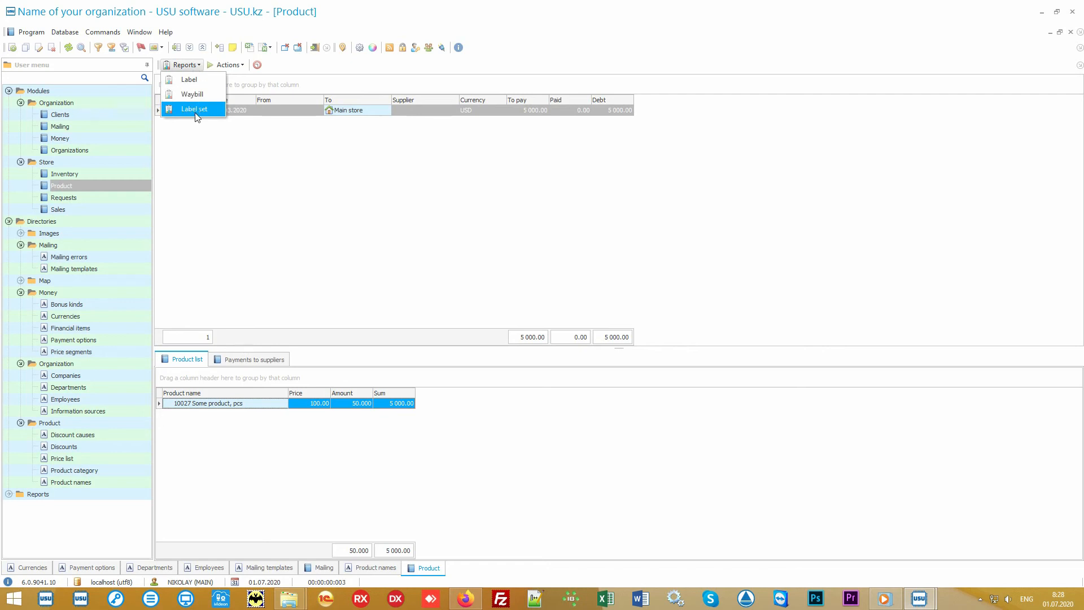
pyautogui.click(214, 112)
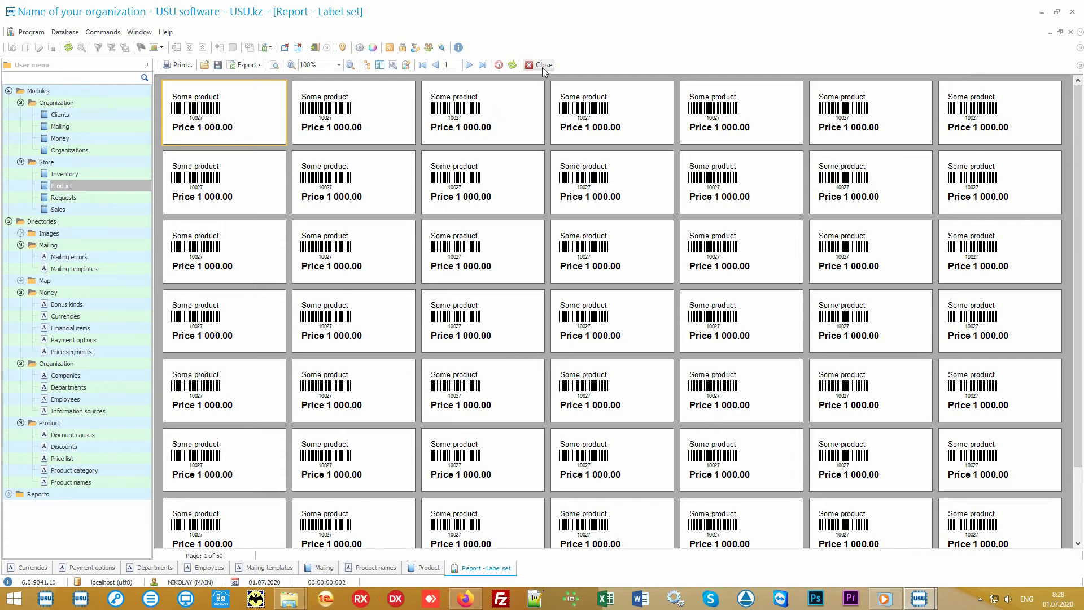
pyautogui.click(542, 64)
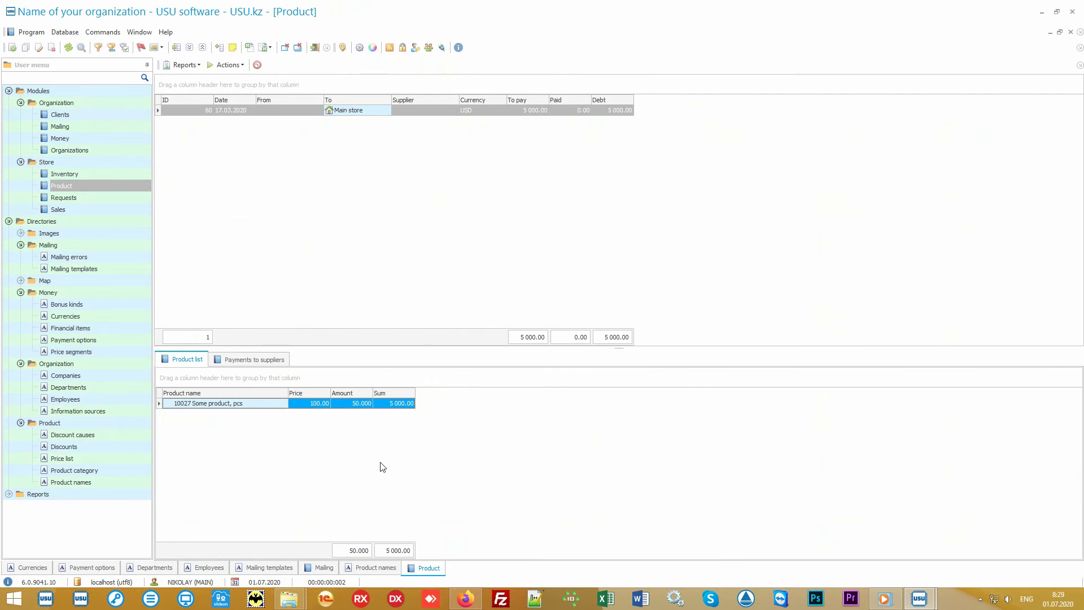
# - Preview Some product's Records report with the price 1000 label and barcode 10027, then close it
pyautogui.click(111, 484)
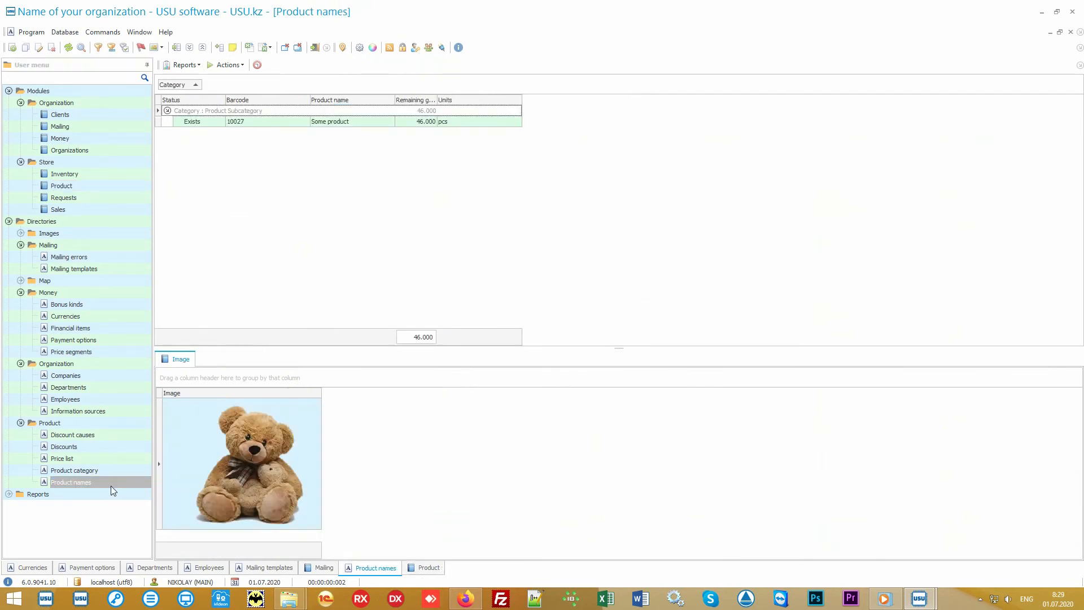
pyautogui.click(350, 122)
pyautogui.click(185, 64)
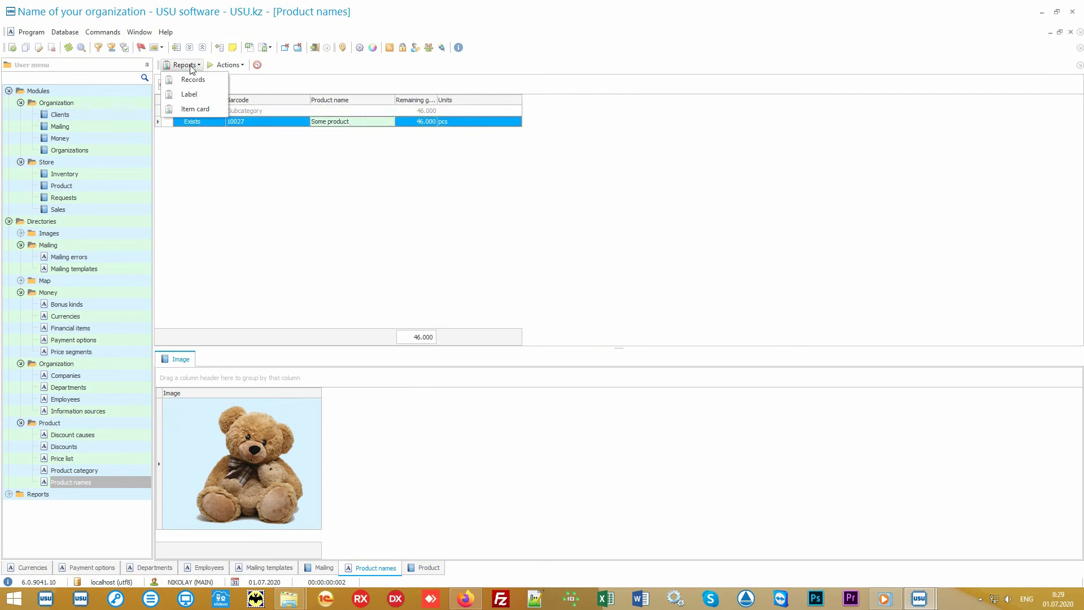
pyautogui.click(214, 84)
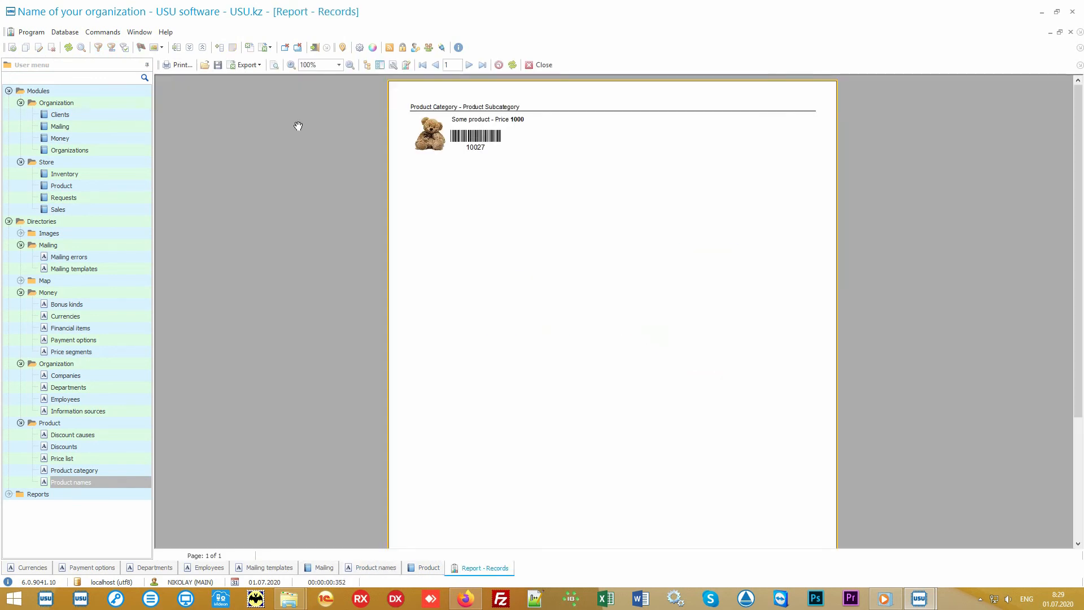
pyautogui.scroll(2, 522, 220)
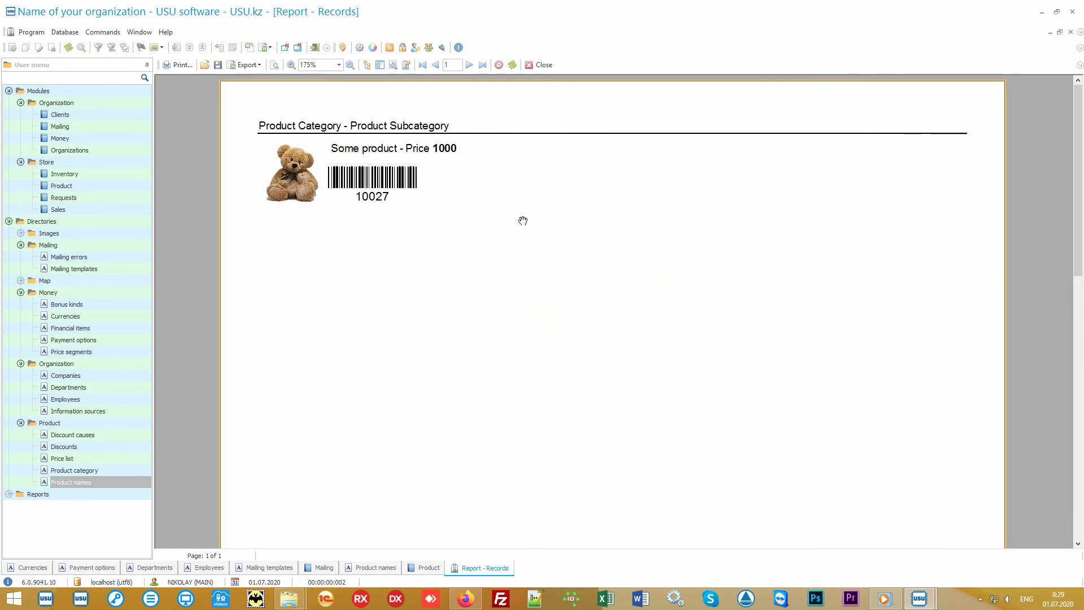
pyautogui.click(541, 65)
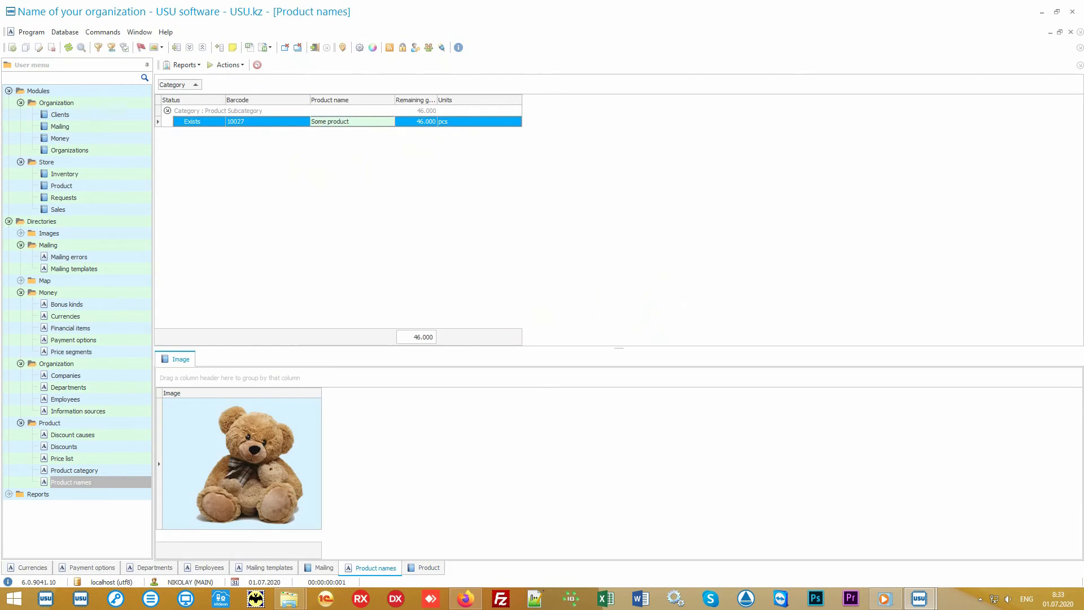
# - Review the goods and destinations of transfers 60 and 61, then go to Store > Sales
pyautogui.click(127, 187)
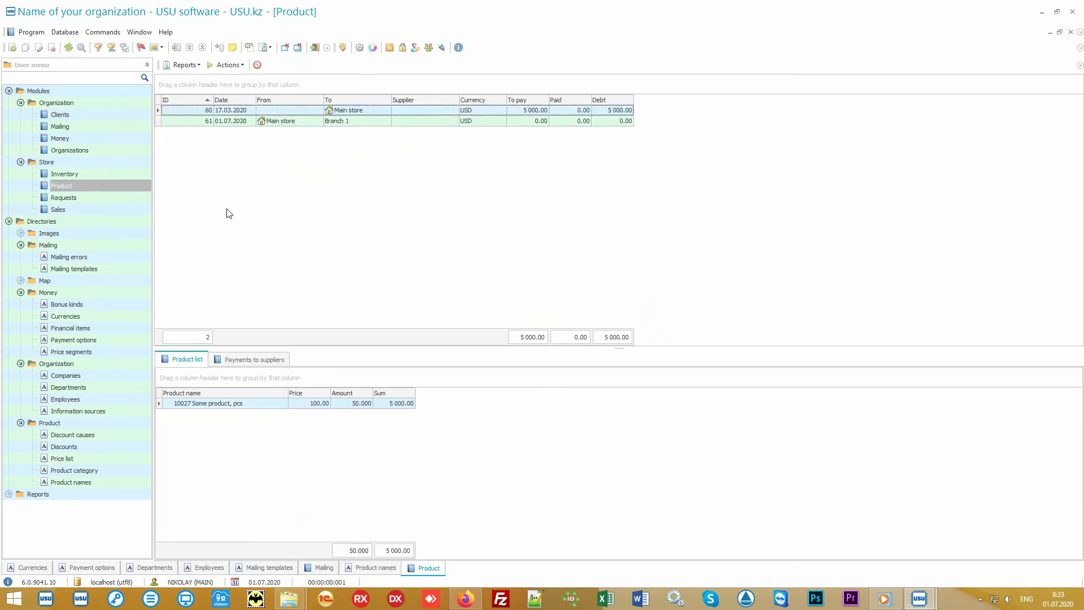
pyautogui.click(373, 114)
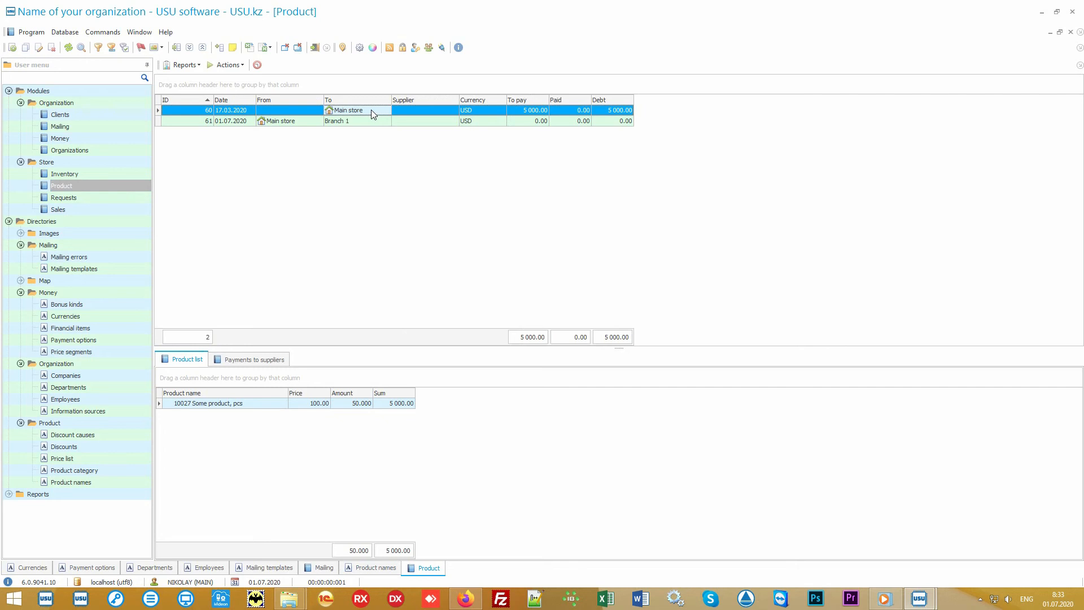
pyautogui.click(302, 125)
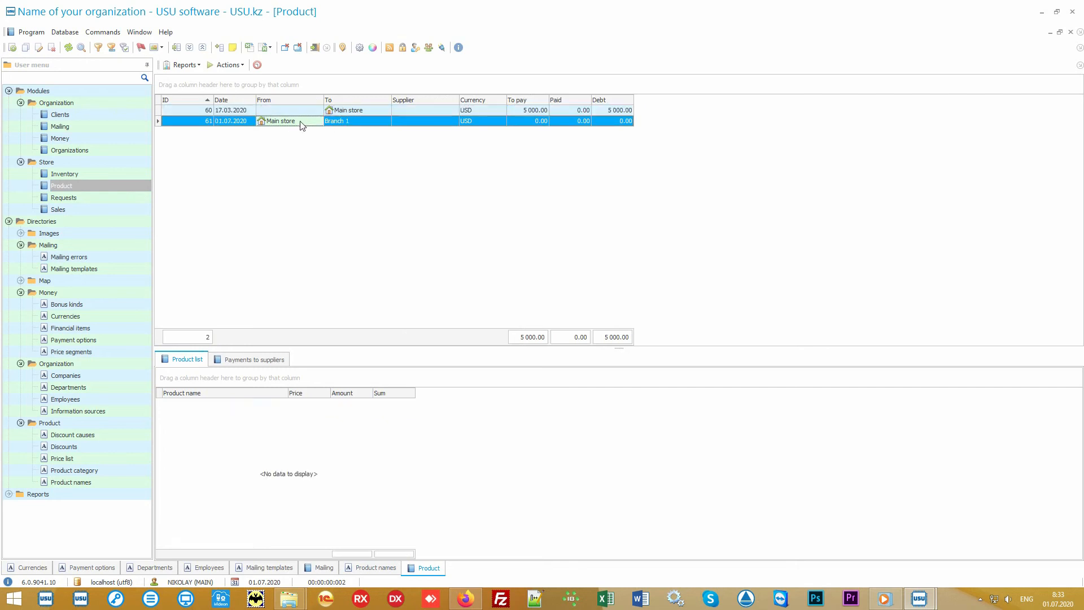
pyautogui.click(357, 122)
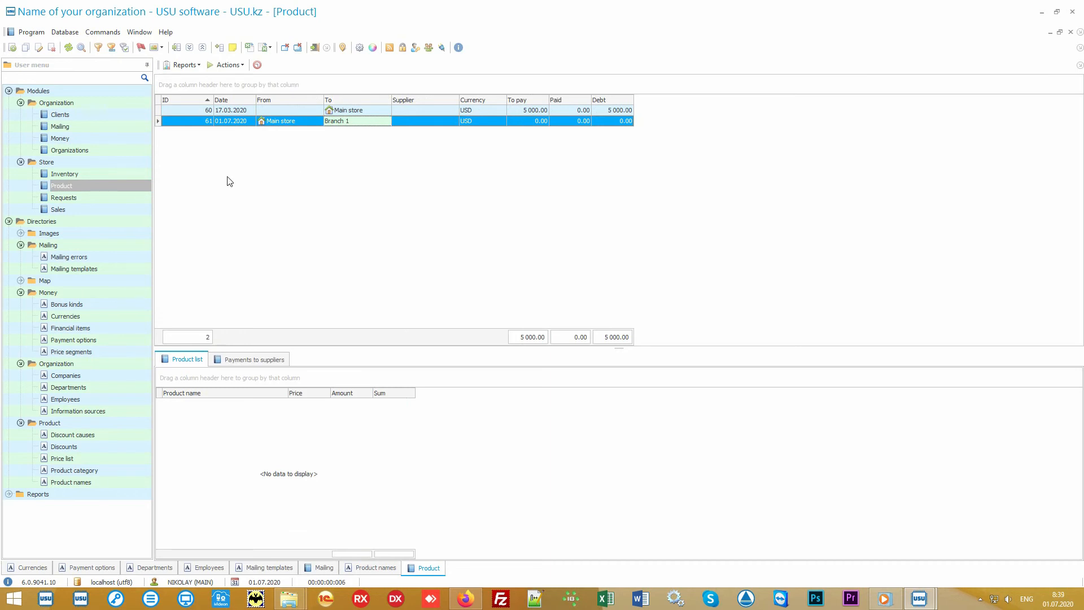
pyautogui.click(108, 210)
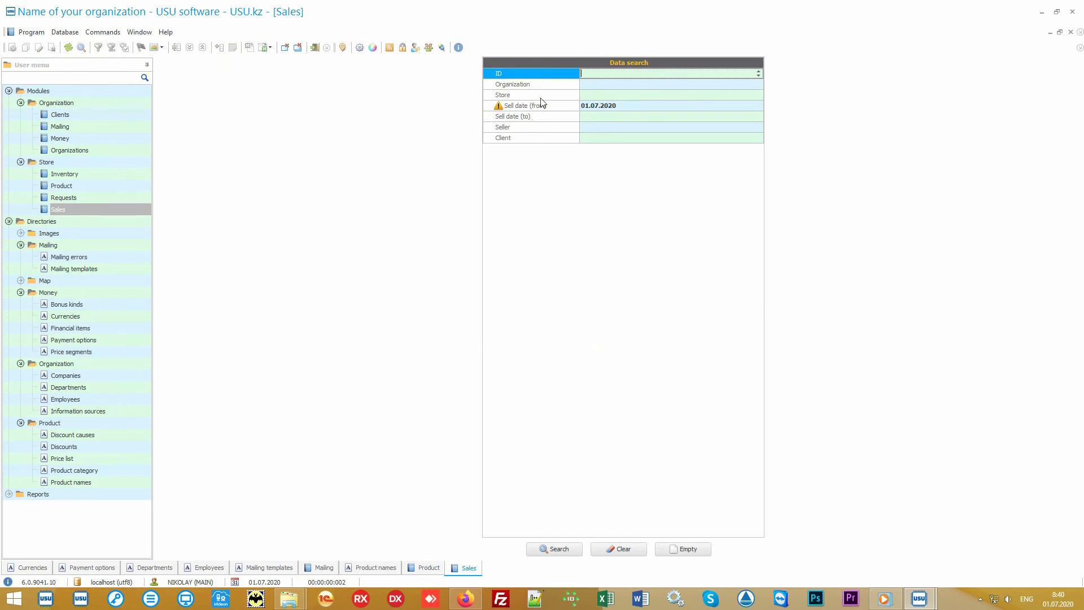
# - Search for sales from 01.07.2020 onward, then show the Actions list with Sell
pyautogui.moveTo(549, 78)
pyautogui.mouseDown()
pyautogui.moveTo(543, 140)
pyautogui.moveTo(542, 72)
pyautogui.mouseUp()
pyautogui.click(558, 549)
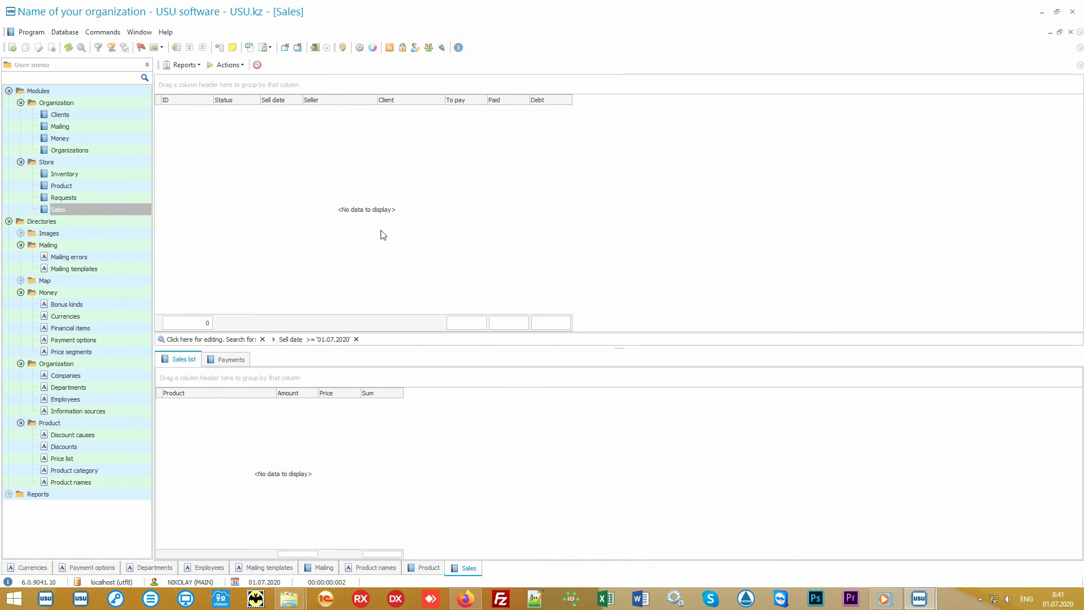
pyautogui.click(229, 66)
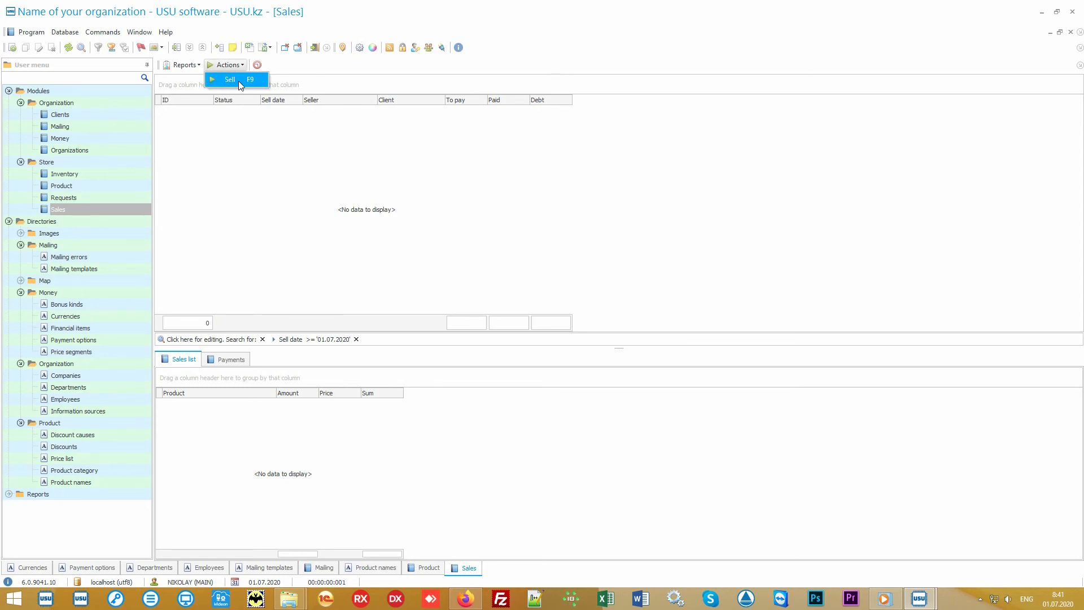
# - Start a new sale and look up the client by card number, applying their 10% discount
pyautogui.click(239, 80)
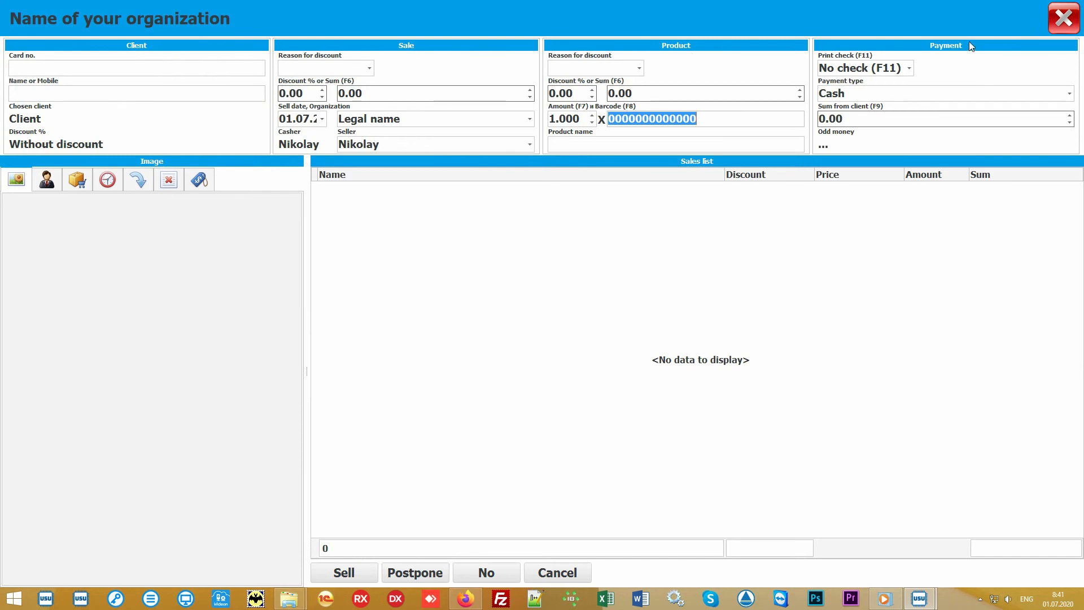
pyautogui.click(495, 284)
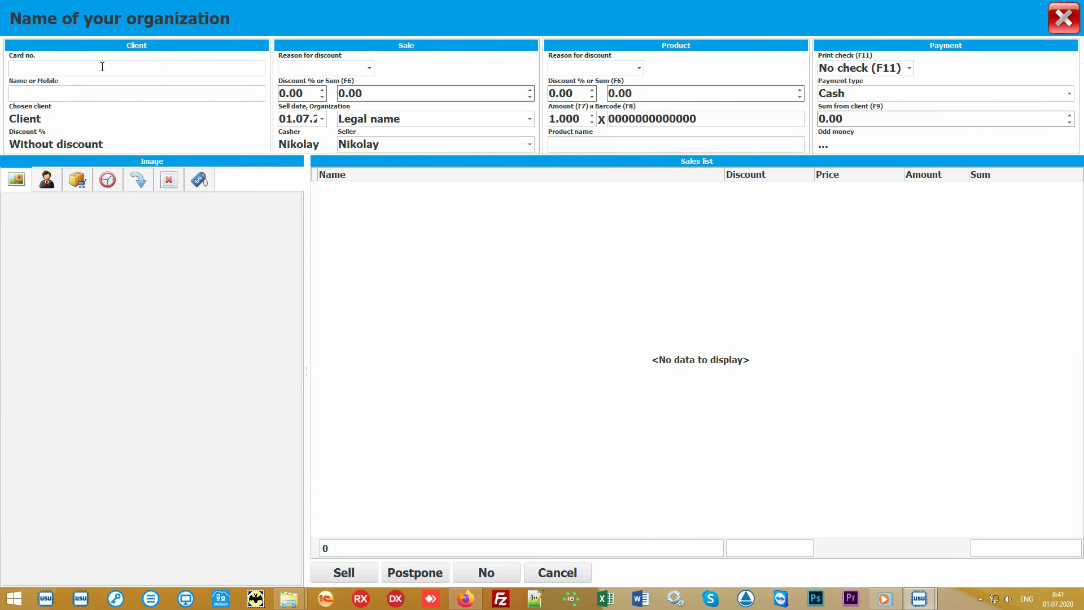
pyautogui.click(85, 67)
pyautogui.write('111')
pyautogui.press('Return')
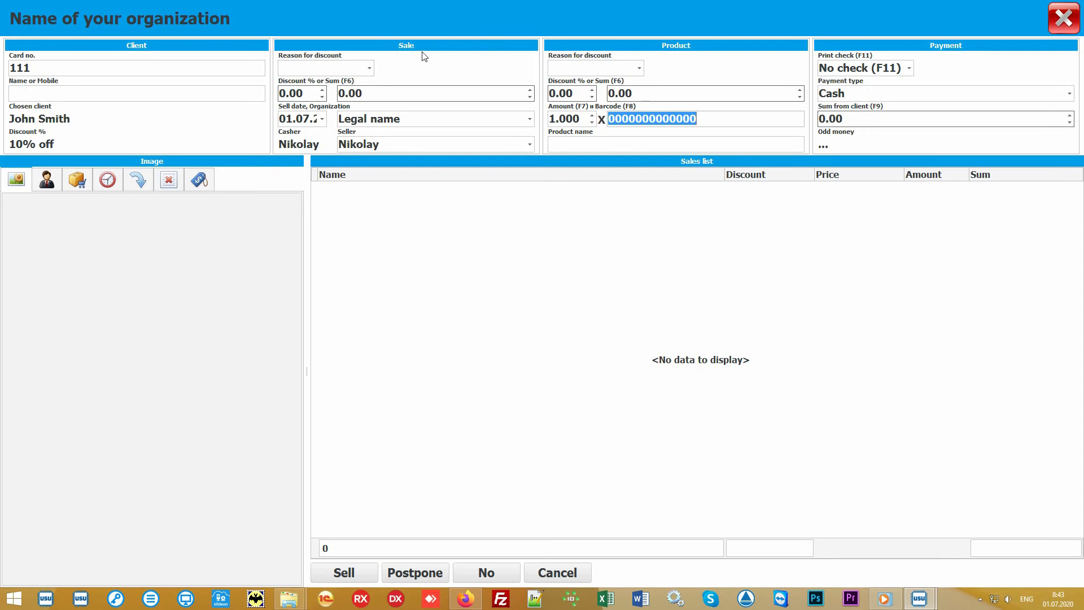
# - Keep Legal name as the organization and the current seller for the sale
pyautogui.click(528, 121)
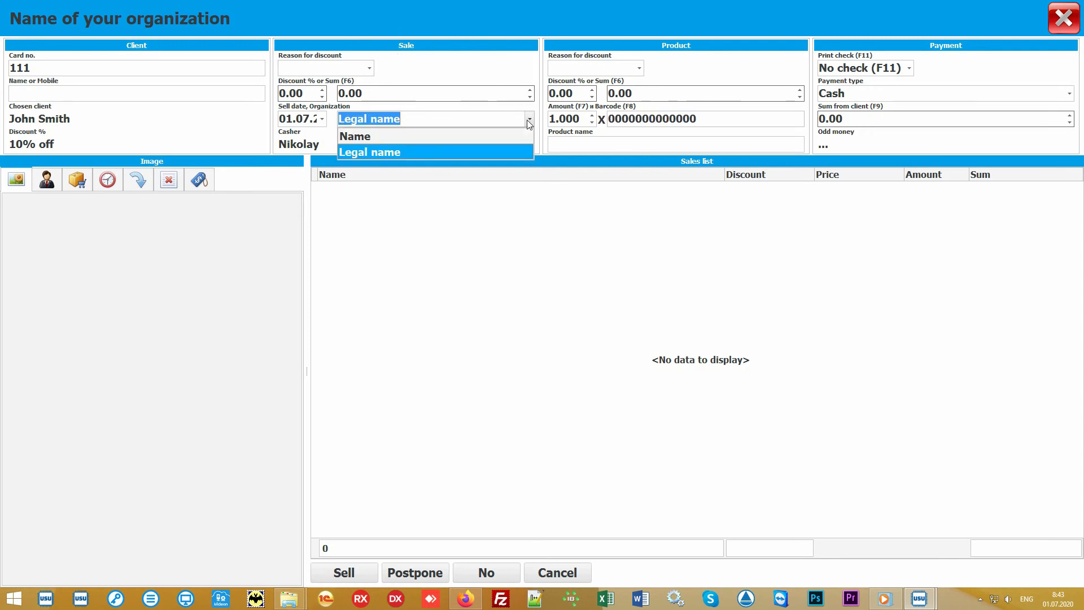
pyautogui.click(528, 121)
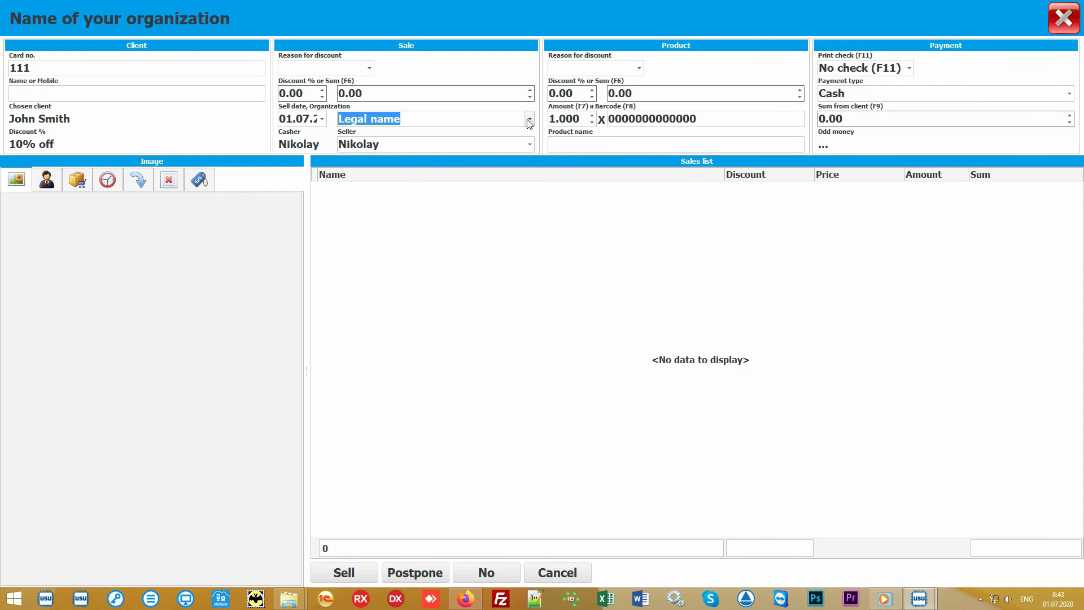
pyautogui.click(530, 144)
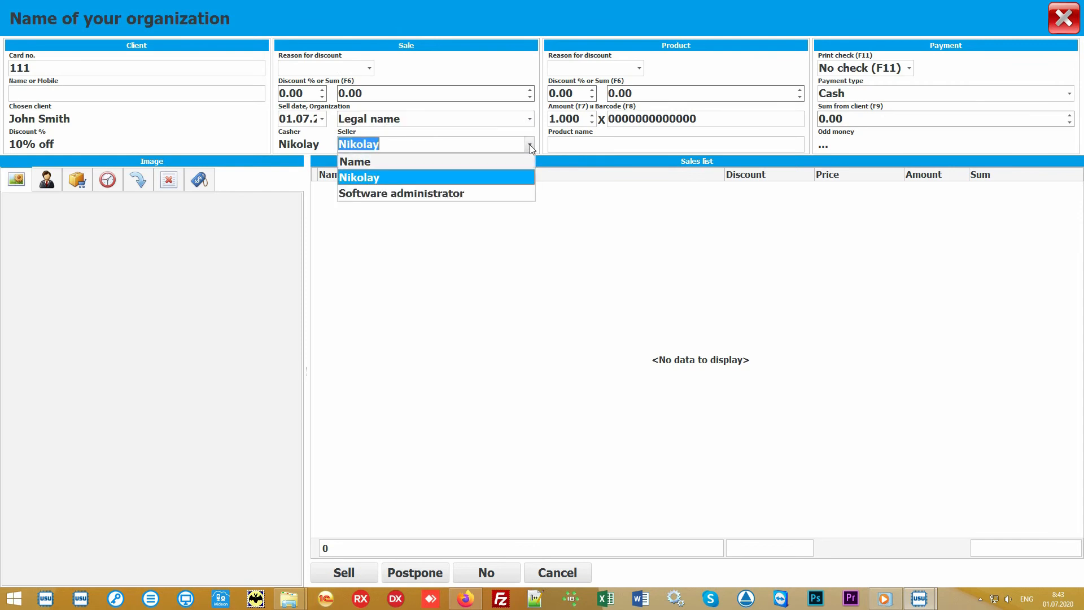
pyautogui.click(500, 179)
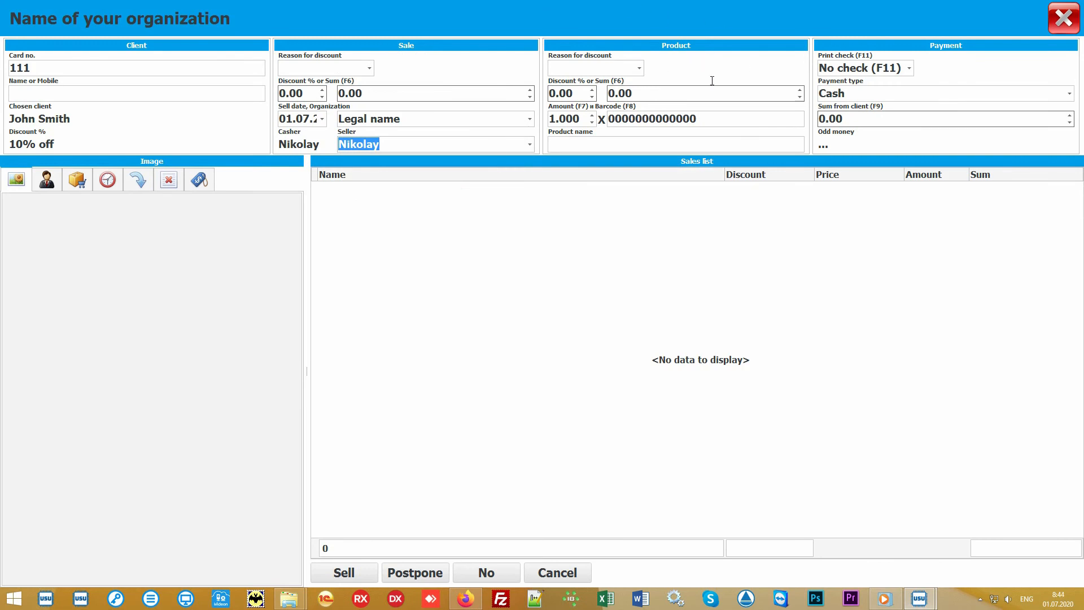
# - Add product barcode 10027 to the sale at 900.00
pyautogui.click(727, 117)
pyautogui.write('100')
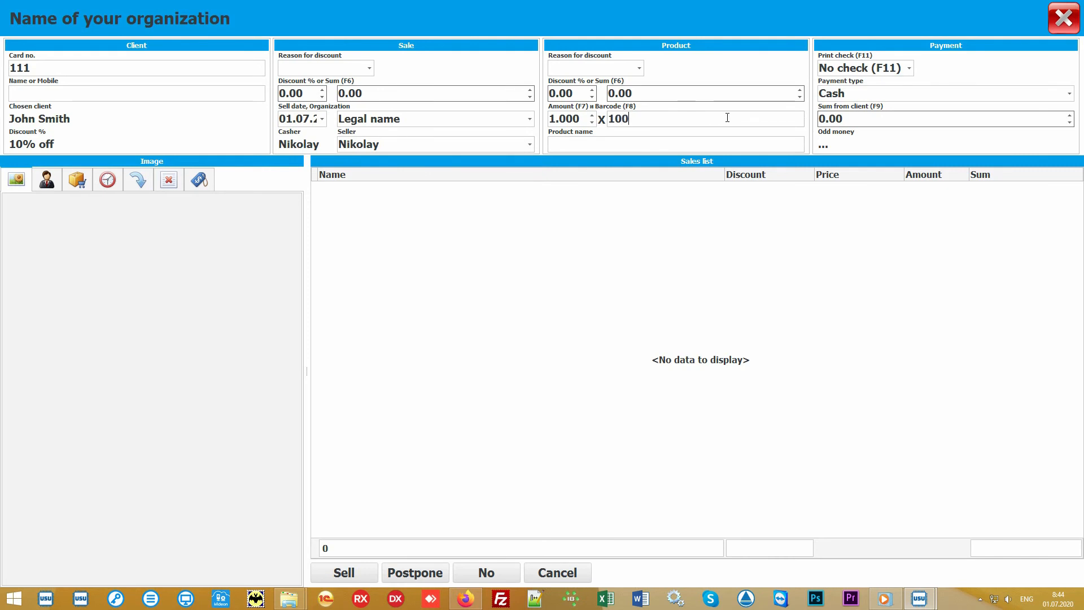
pyautogui.write('27')
pyautogui.press('Return')
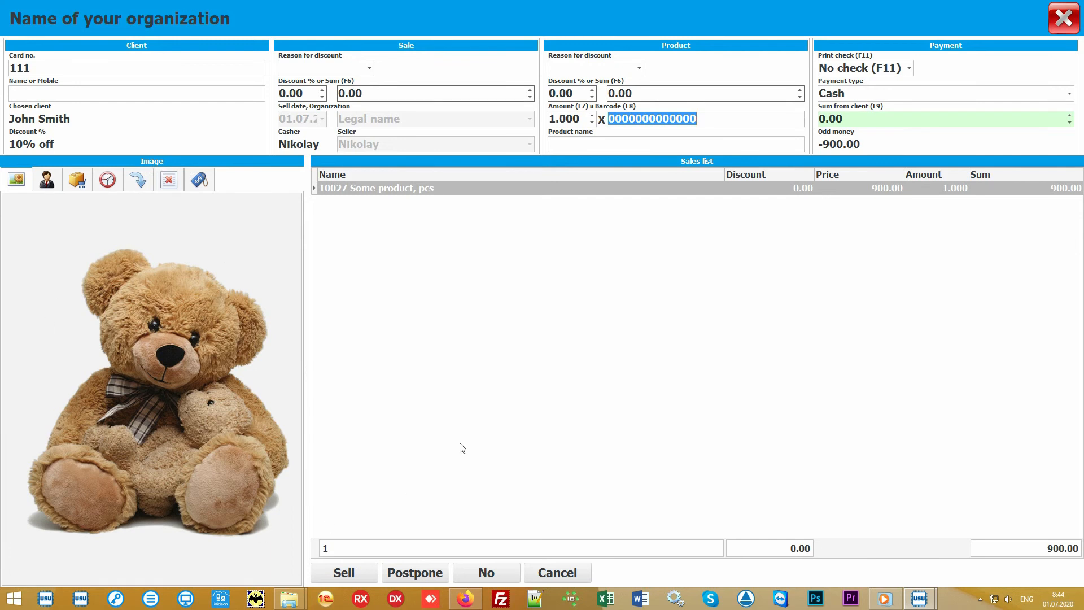
pyautogui.click(527, 366)
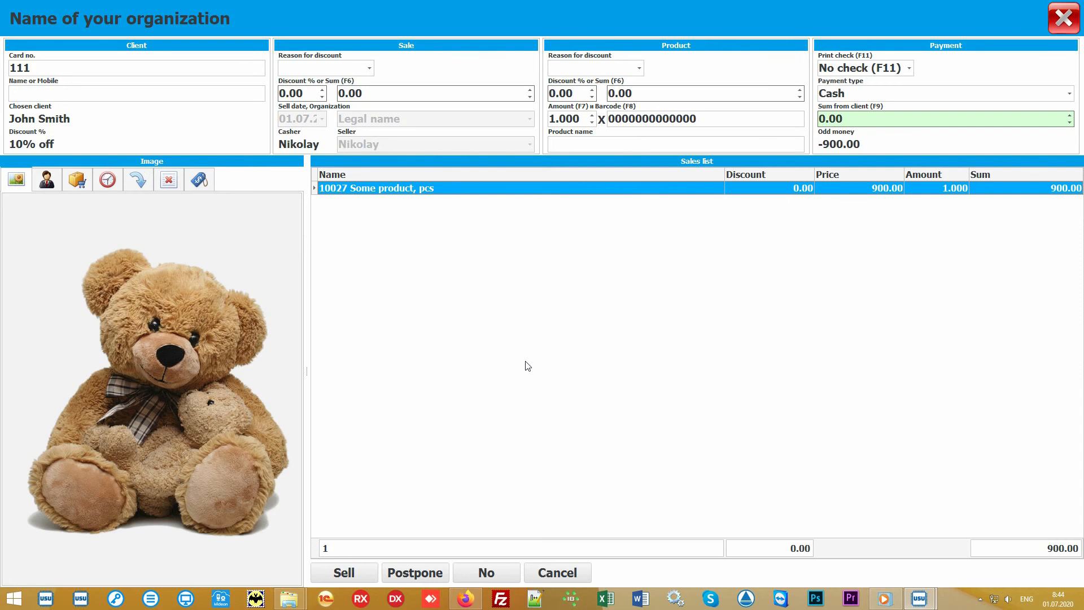
# - Show the Choose product list and select the Product Category group
pyautogui.click(602, 142)
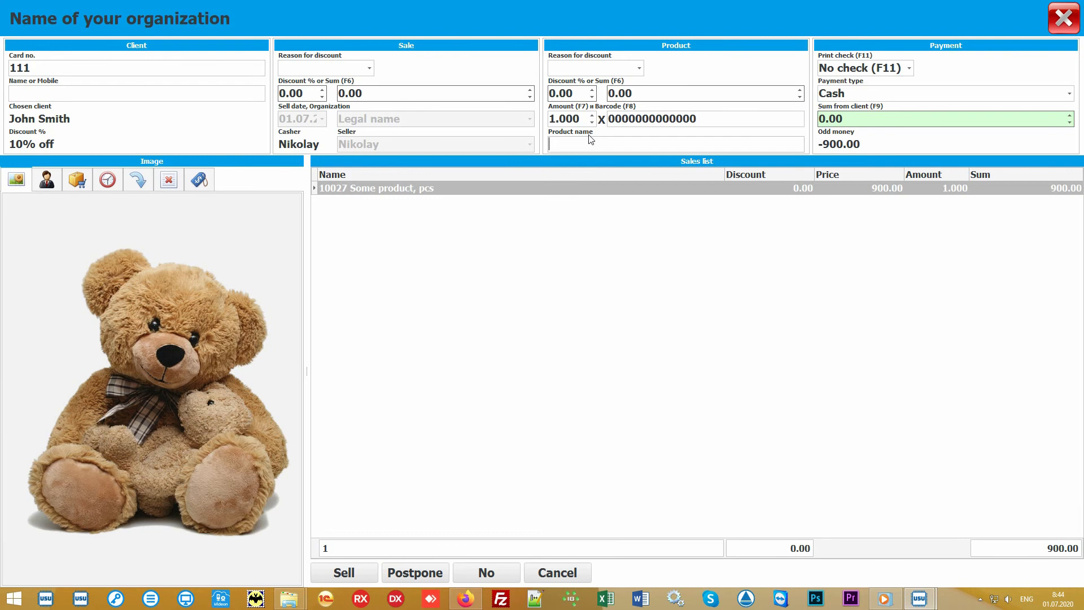
pyautogui.click(77, 179)
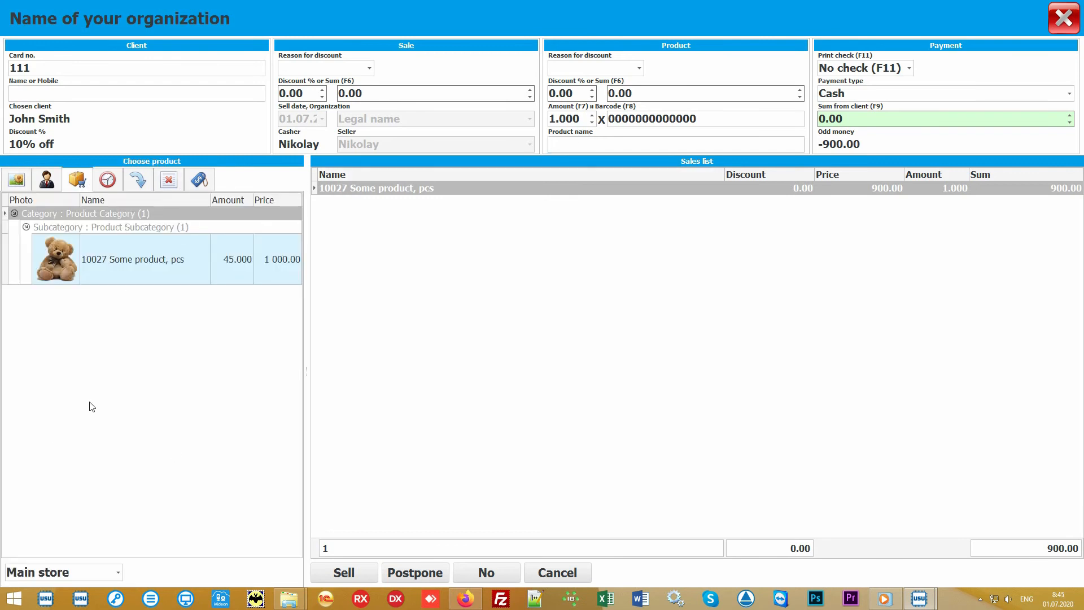
pyautogui.click(176, 373)
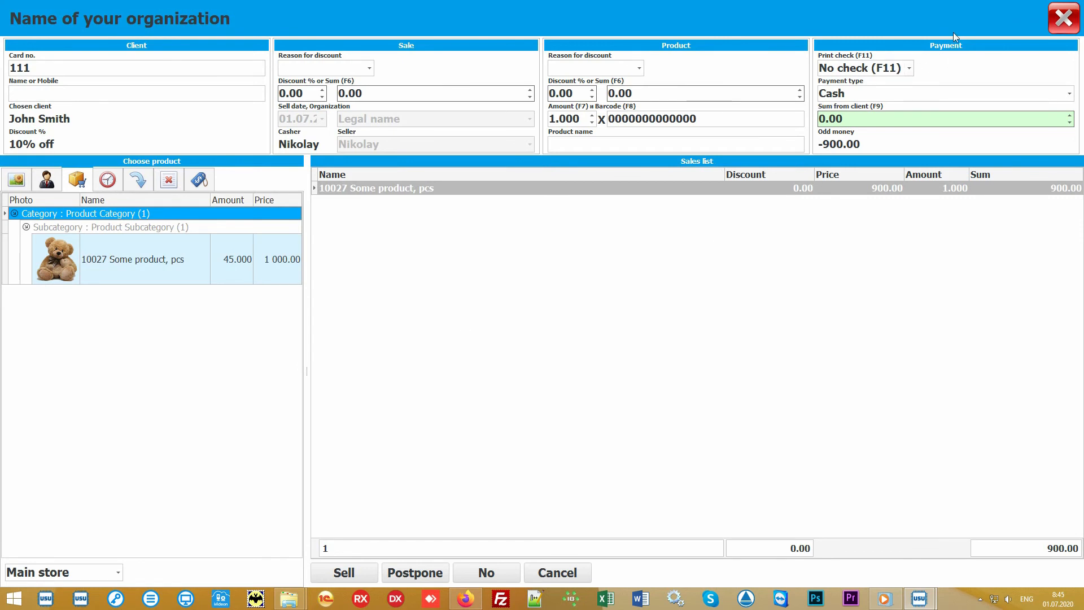
# - Record 1000 paid in Cash, leaving 100.00 change, with printing kept at No check
pyautogui.click(889, 120)
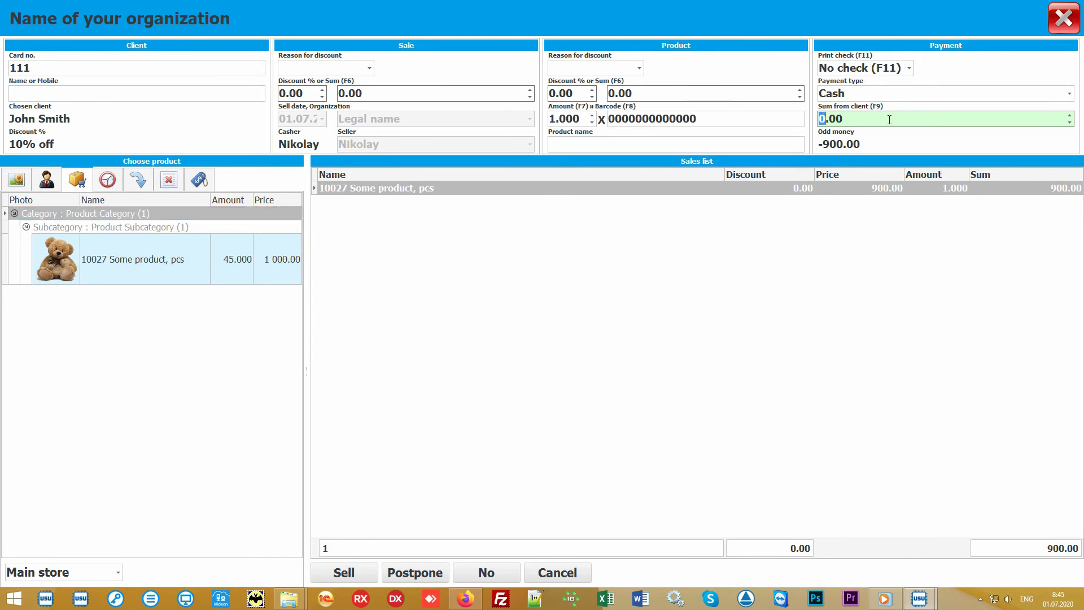
pyautogui.write('1000')
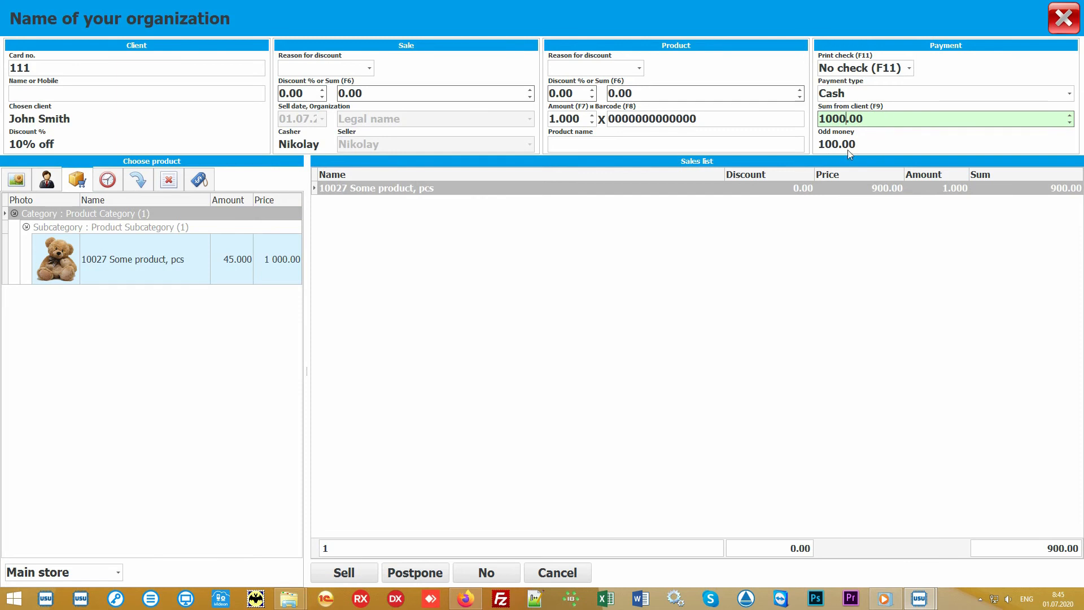
pyautogui.click(1072, 95)
pyautogui.click(1070, 95)
pyautogui.click(910, 69)
pyautogui.click(910, 69)
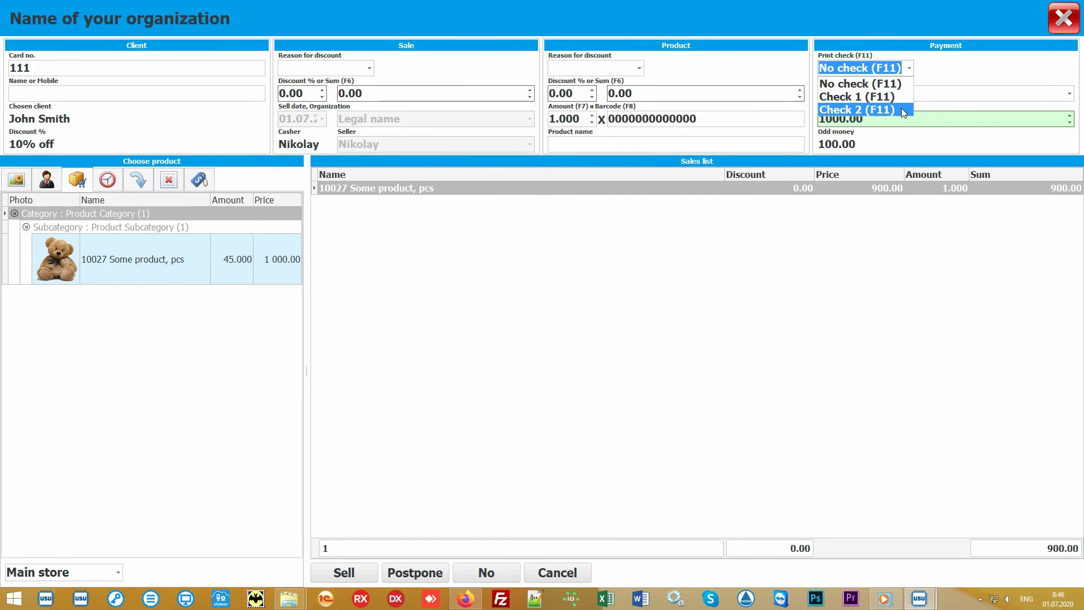
pyautogui.click(912, 69)
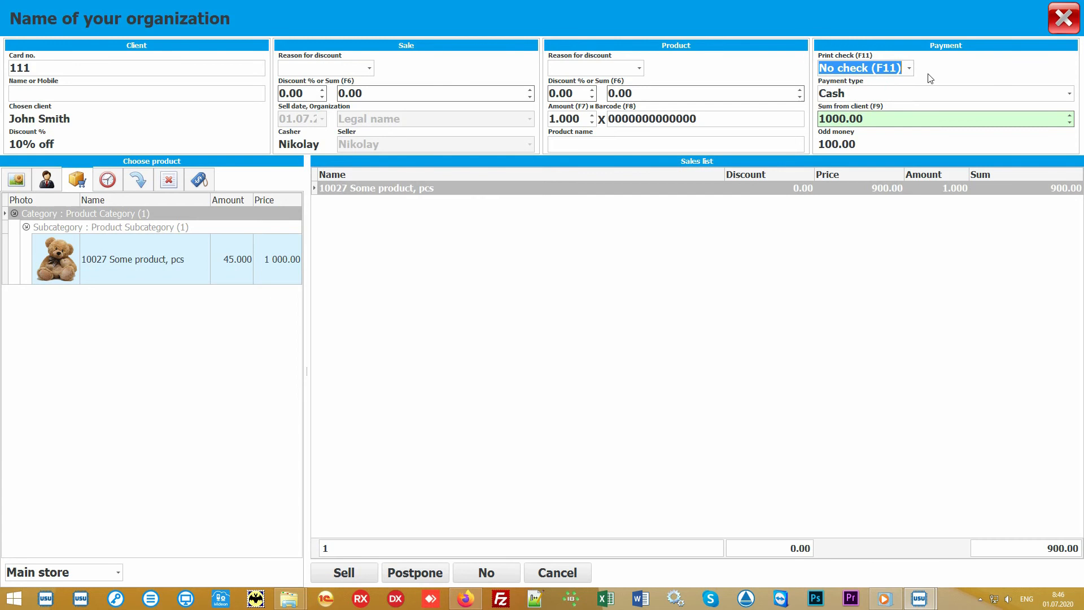
pyautogui.click(543, 326)
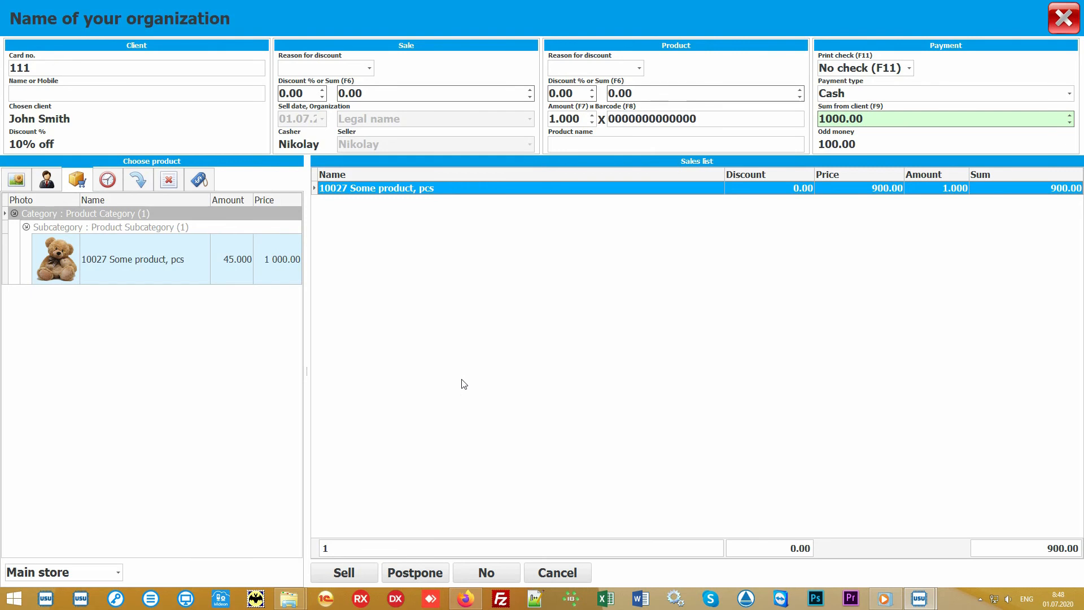
# - Record the 900.00 sale and open its check: 1000 received, 100 change
pyautogui.click(348, 574)
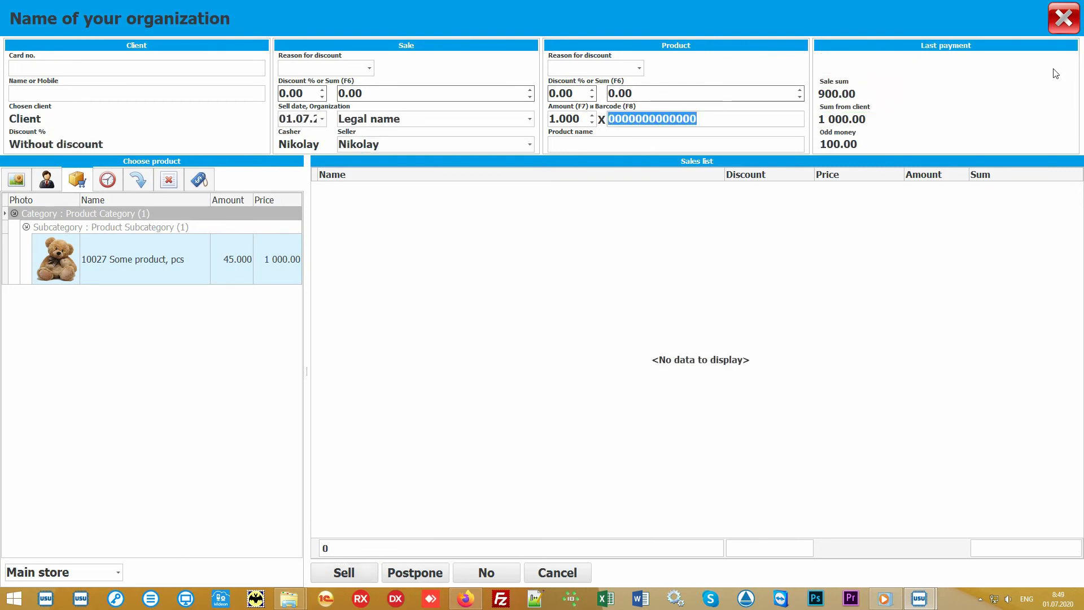
pyautogui.click(1064, 19)
pyautogui.click(395, 111)
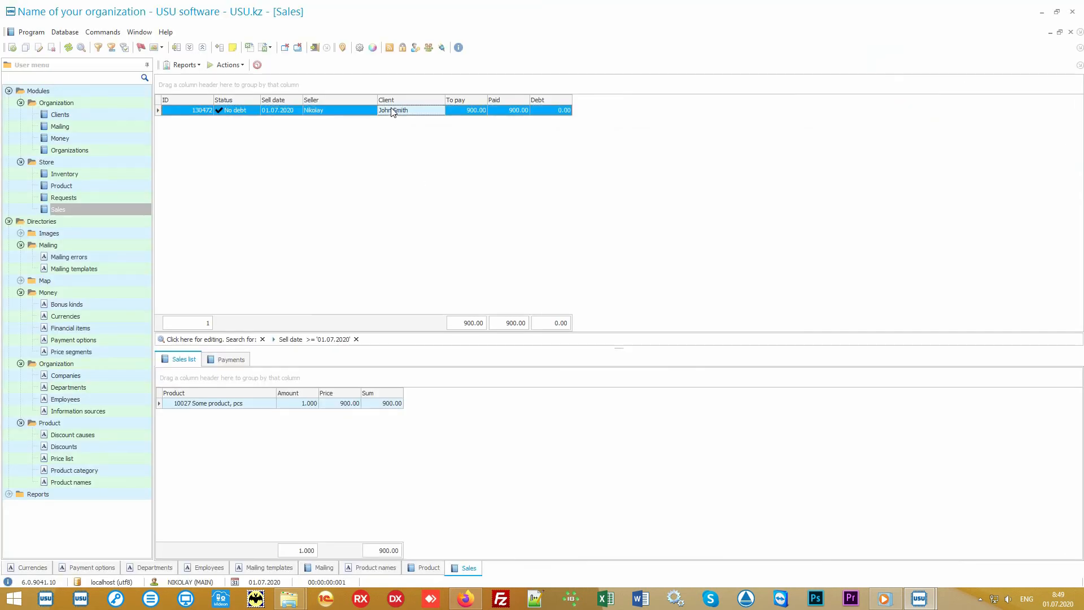
pyautogui.click(186, 66)
pyautogui.click(207, 78)
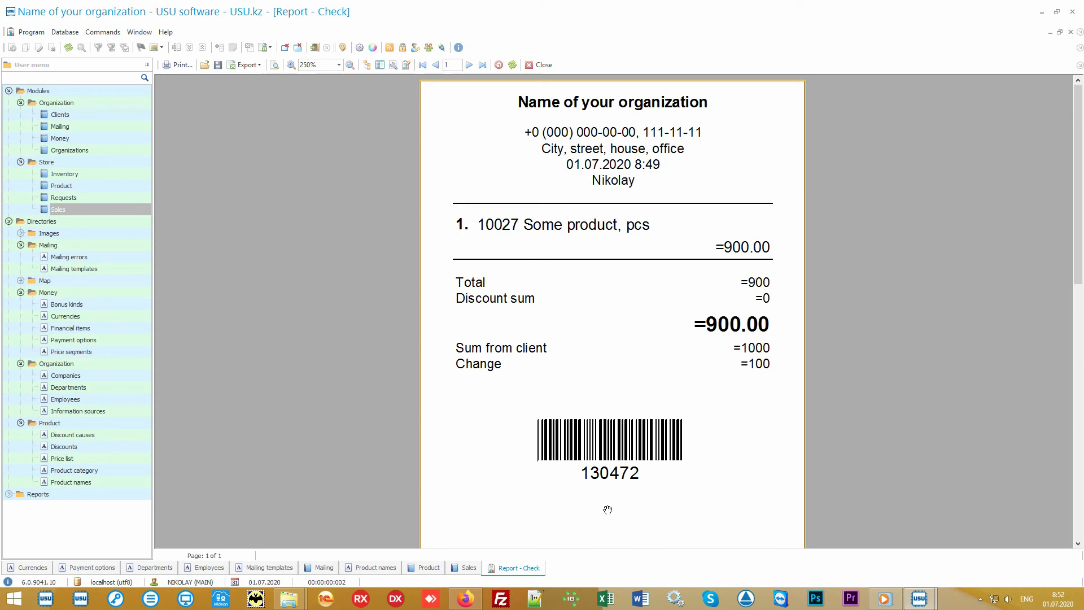
# - Close the check preview to see the fully paid 900.00 sale in the Sales list
pyautogui.click(542, 66)
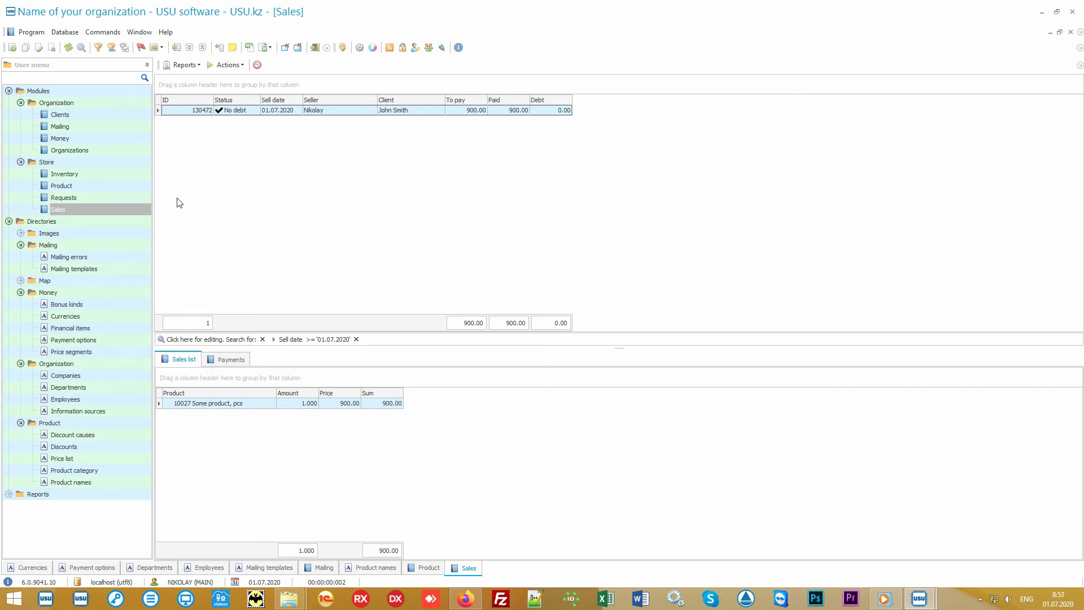
# - Review the inventory line's planned 50, actual 47 and -3 shortfall, then open Clients
pyautogui.click(120, 174)
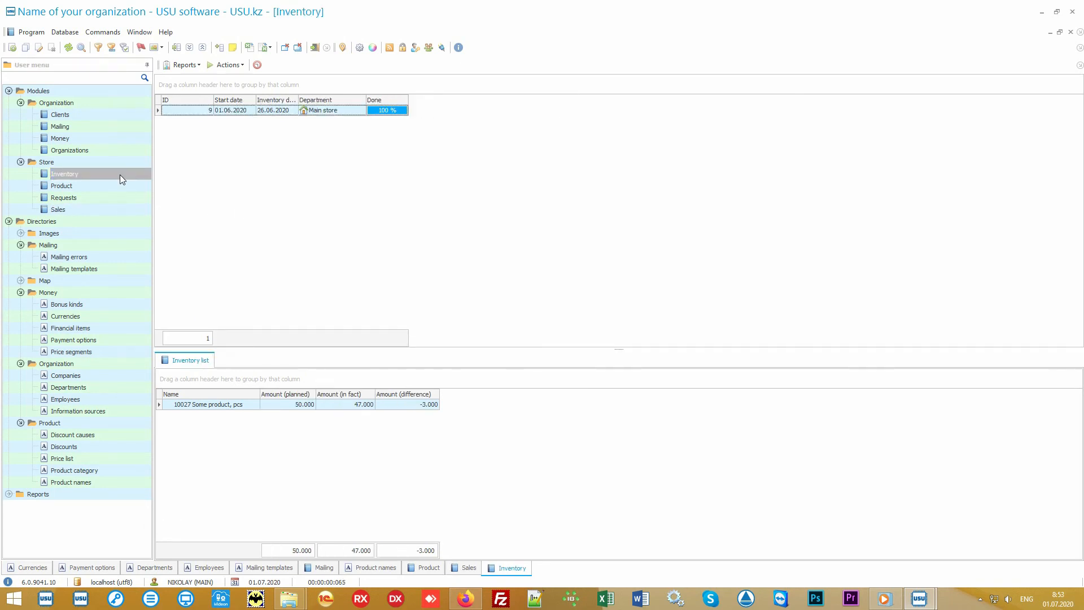
pyautogui.click(359, 112)
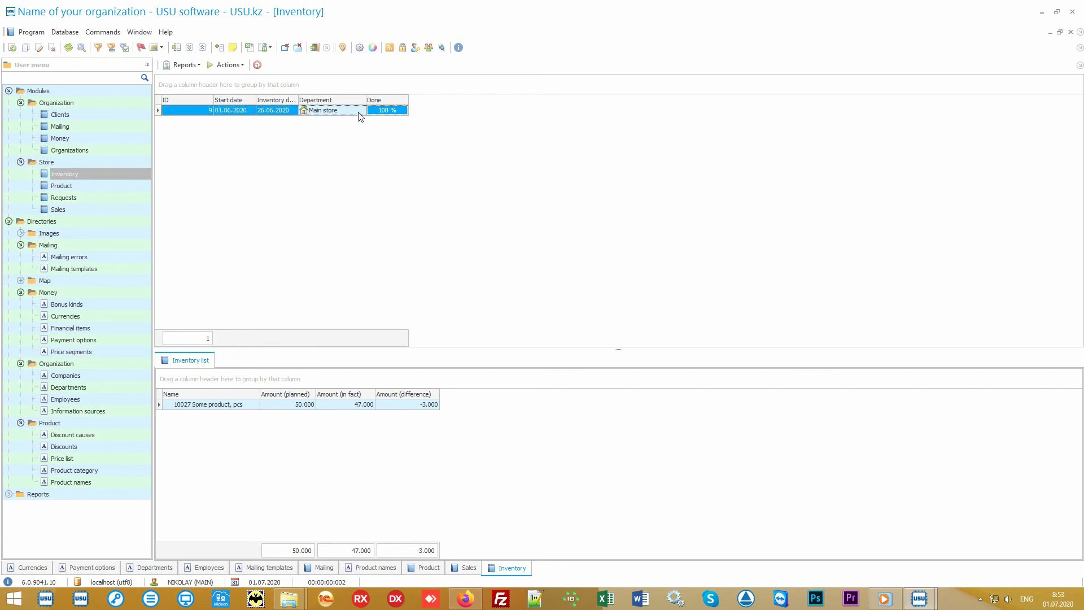
pyautogui.click(245, 407)
pyautogui.click(276, 408)
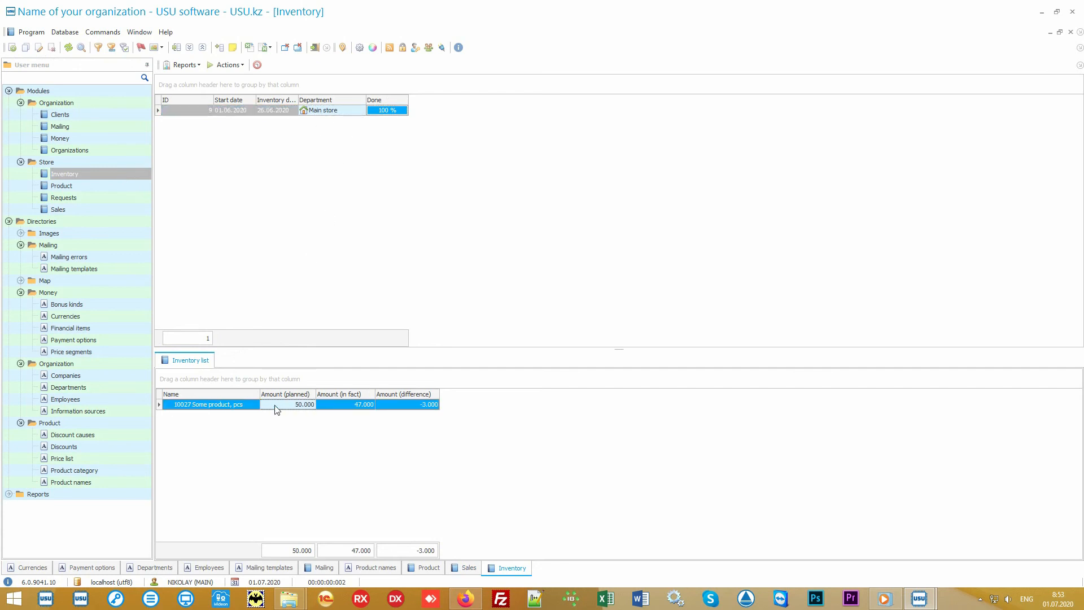
pyautogui.click(335, 407)
pyautogui.click(399, 407)
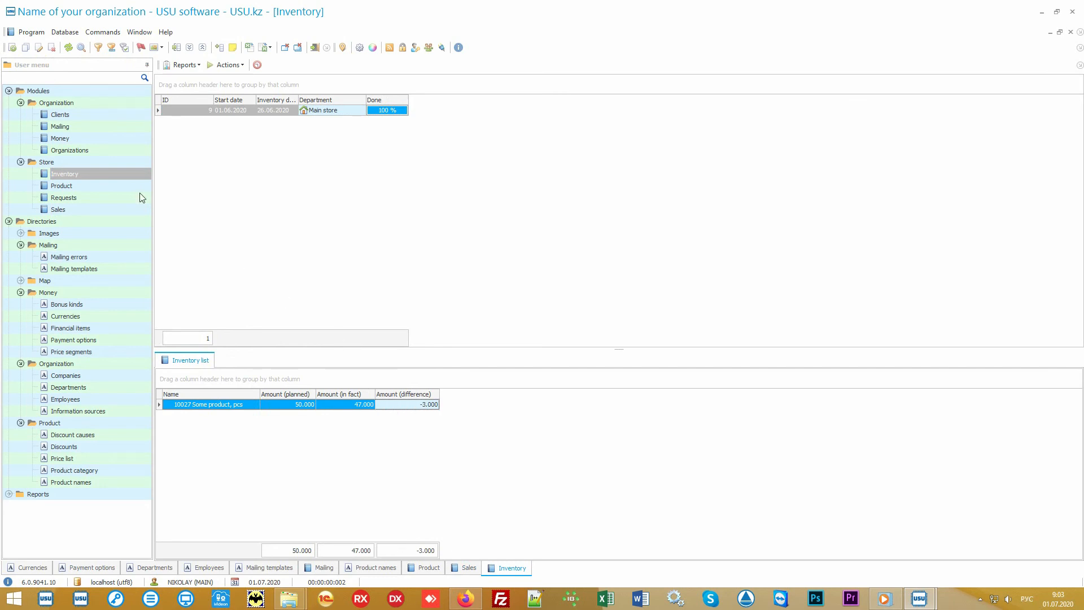
pyautogui.click(83, 118)
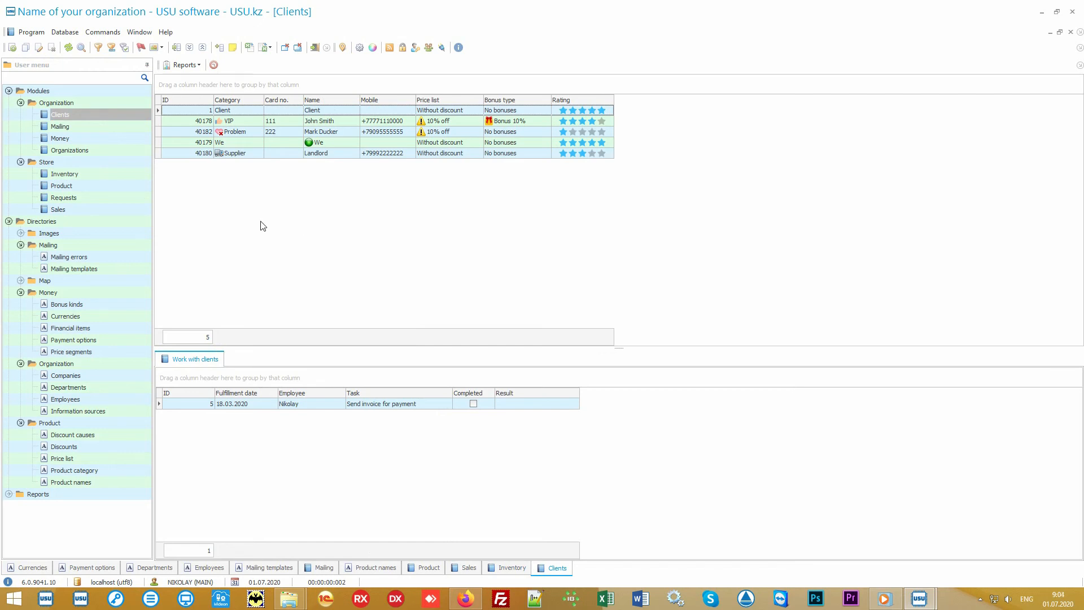
# - View the work tasks of the VIP, Problem, Supplier and default Client records in turn
pyautogui.click(107, 211)
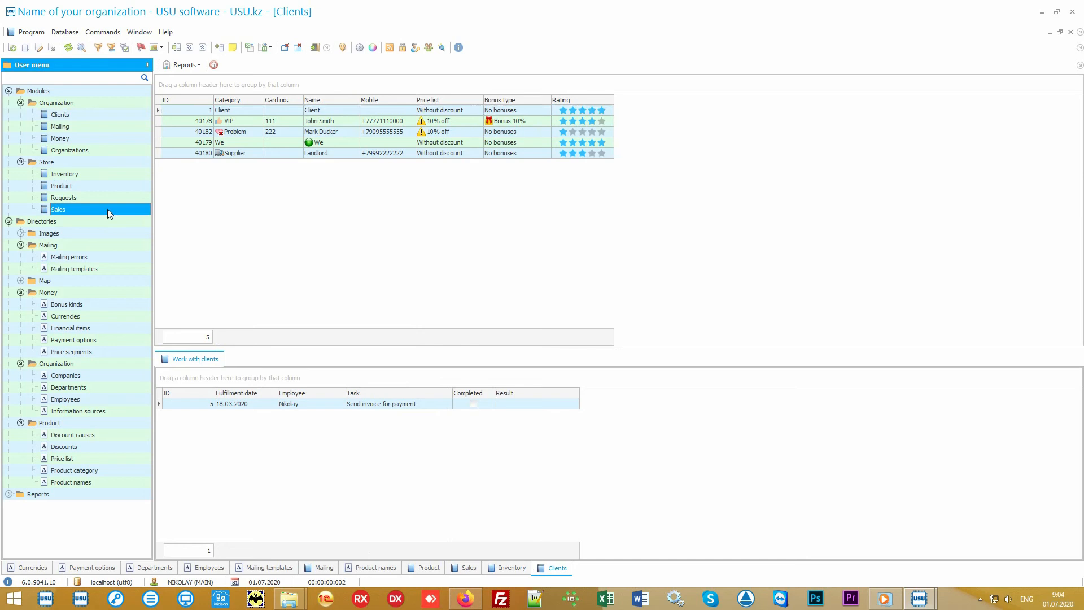
pyautogui.click(106, 117)
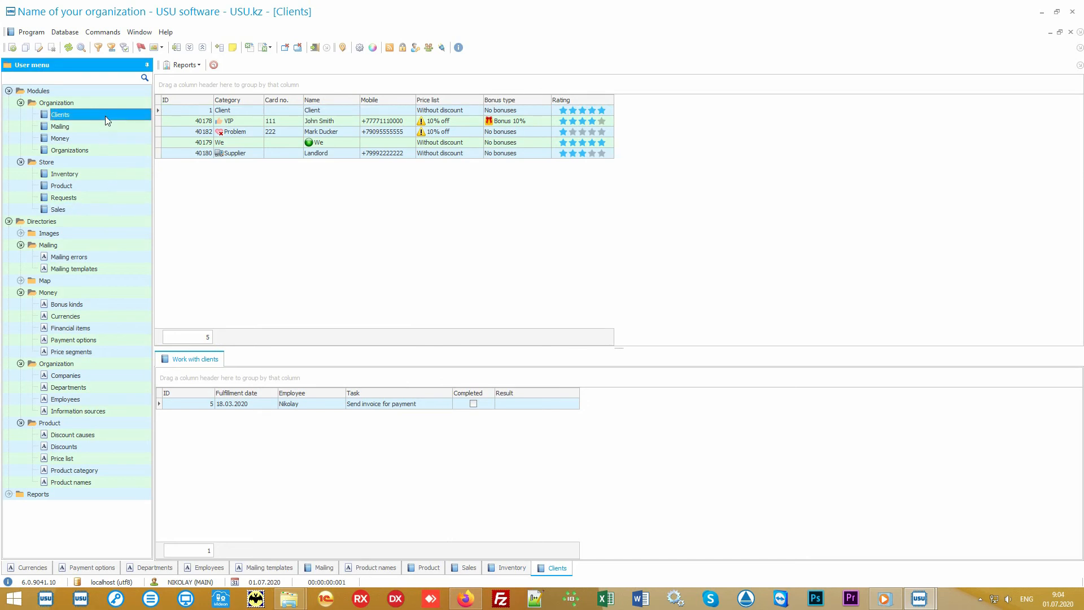
pyautogui.click(319, 240)
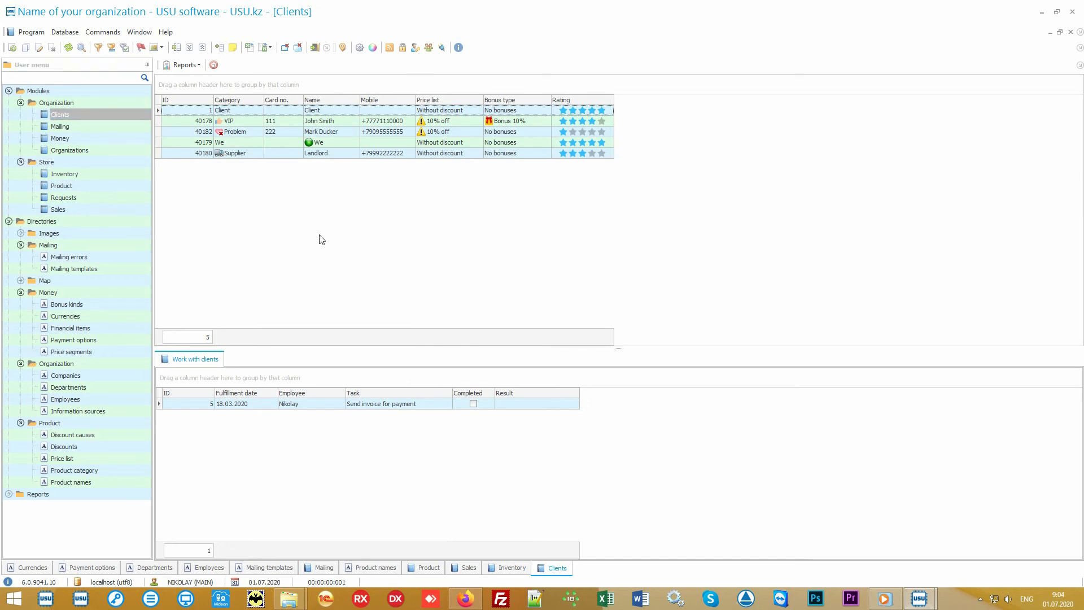
pyautogui.click(250, 123)
pyautogui.click(249, 133)
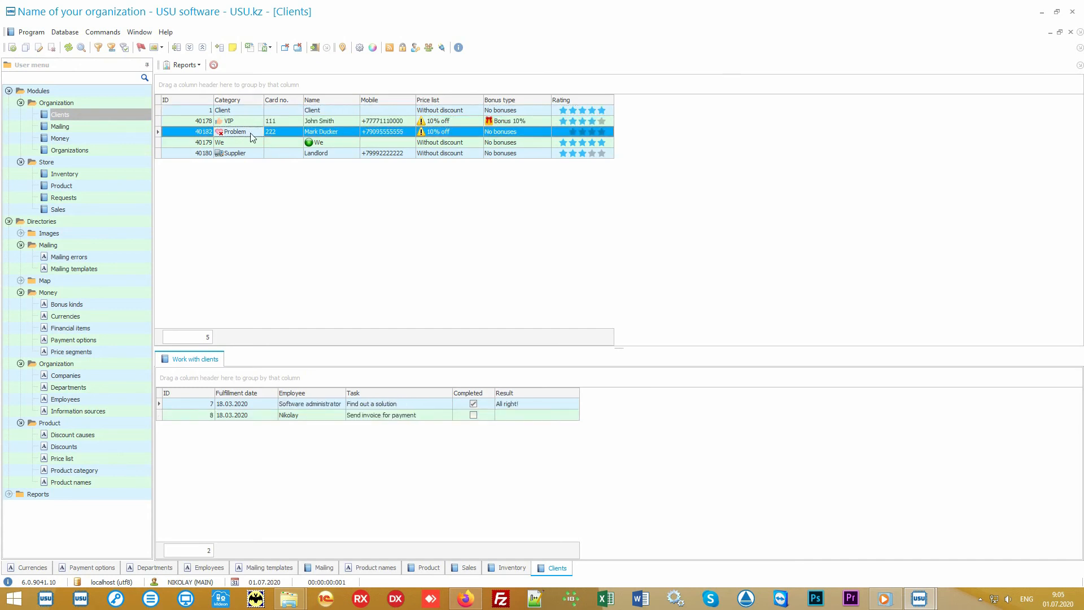
pyautogui.click(249, 153)
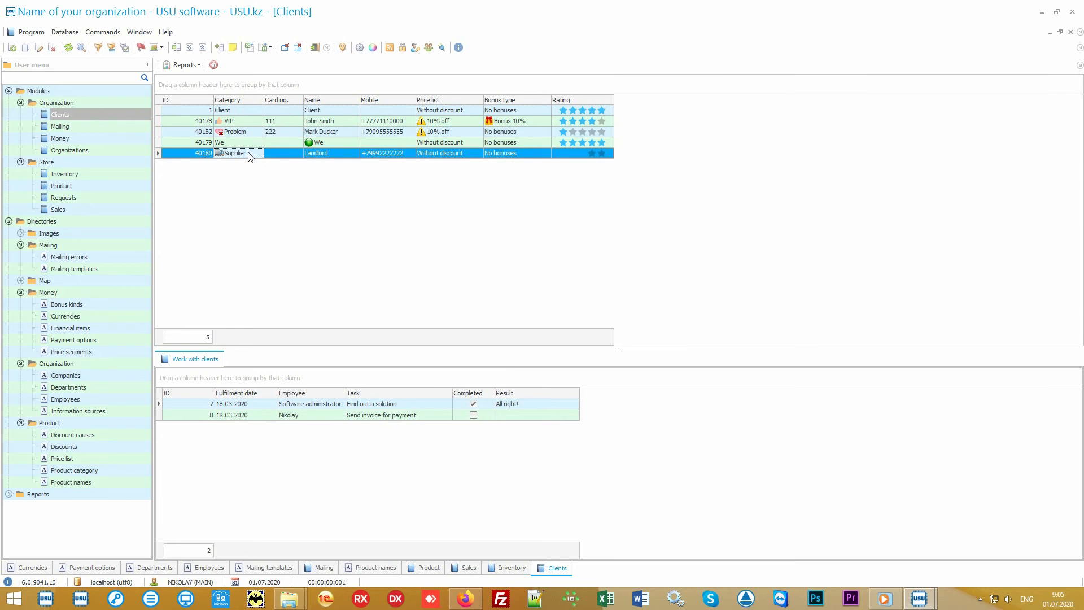
pyautogui.click(255, 123)
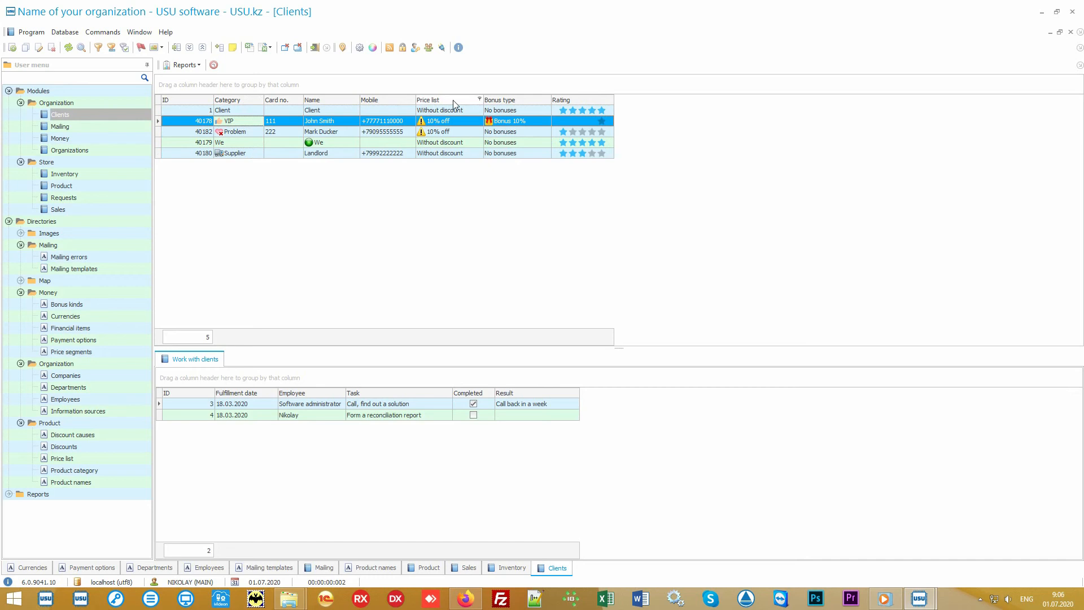
pyautogui.click(467, 112)
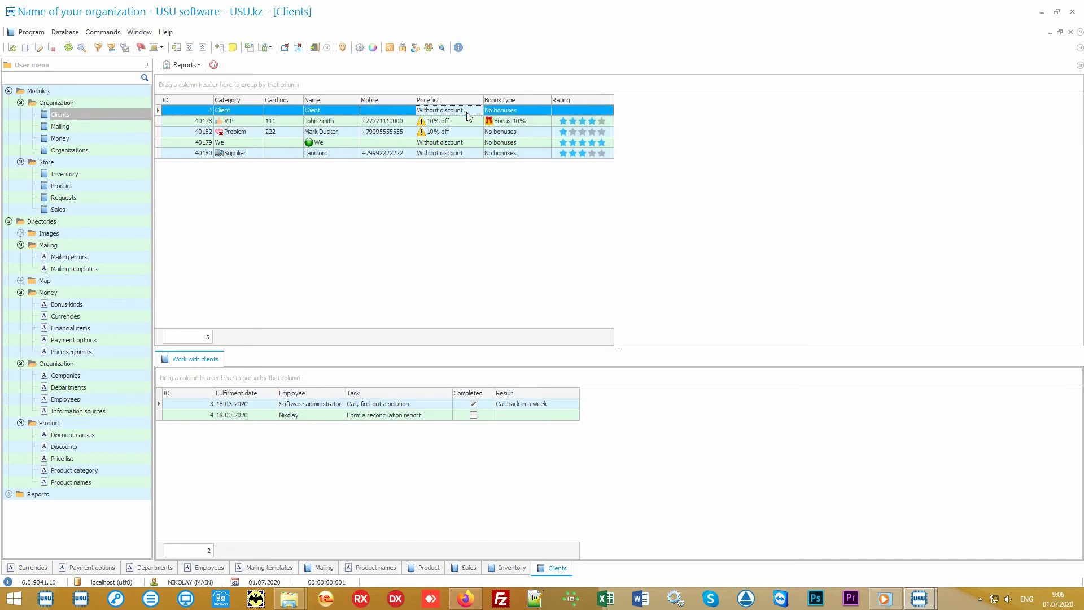
pyautogui.click(467, 122)
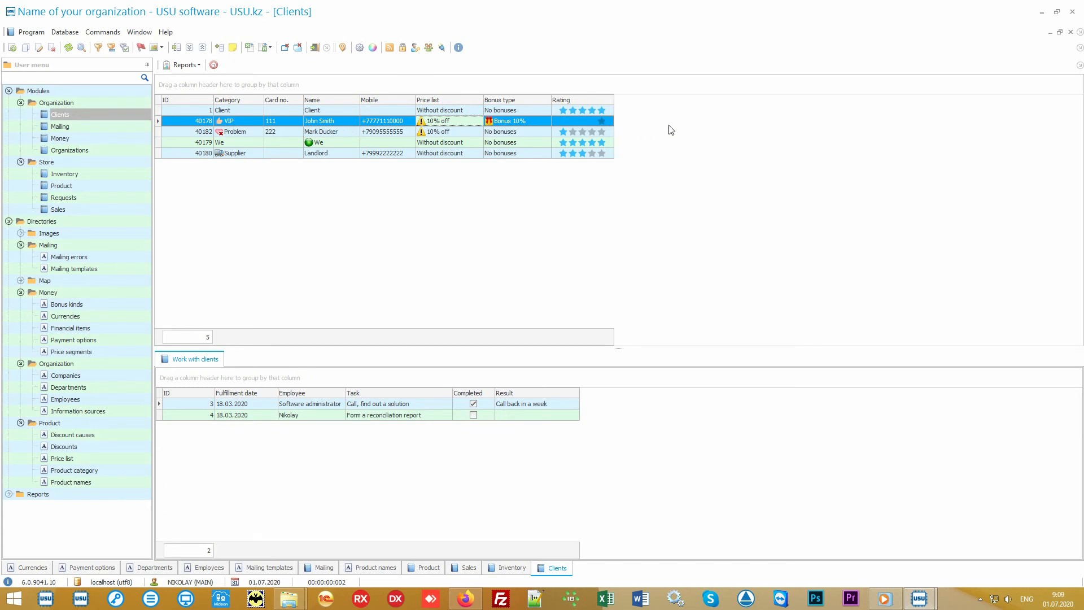
# - Place the Information source column into the Clients grid header from the Columns visibility panel
pyautogui.rightClick(677, 122)
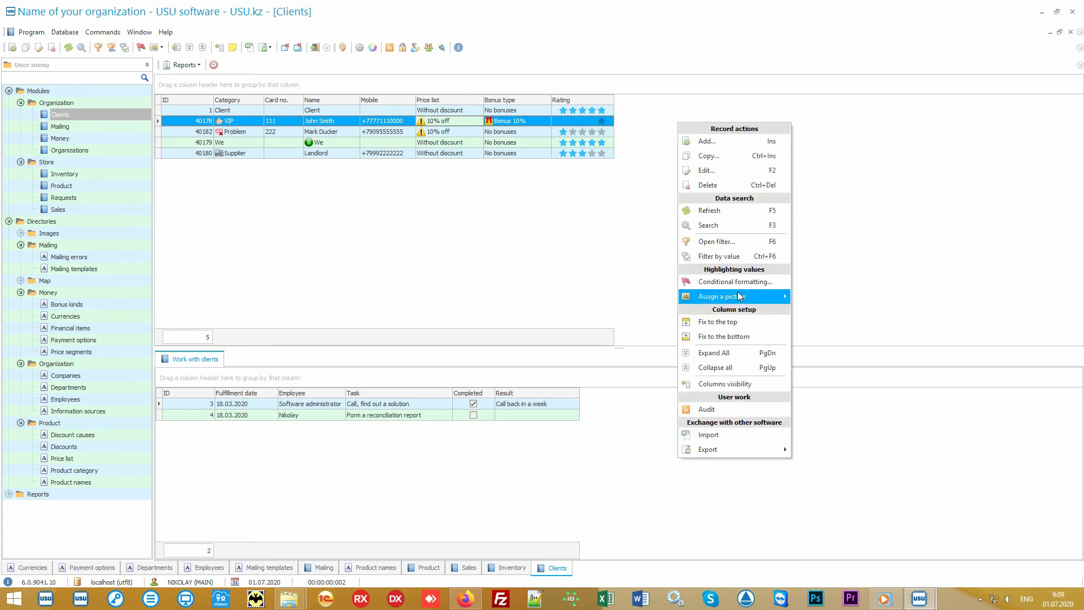
pyautogui.click(752, 383)
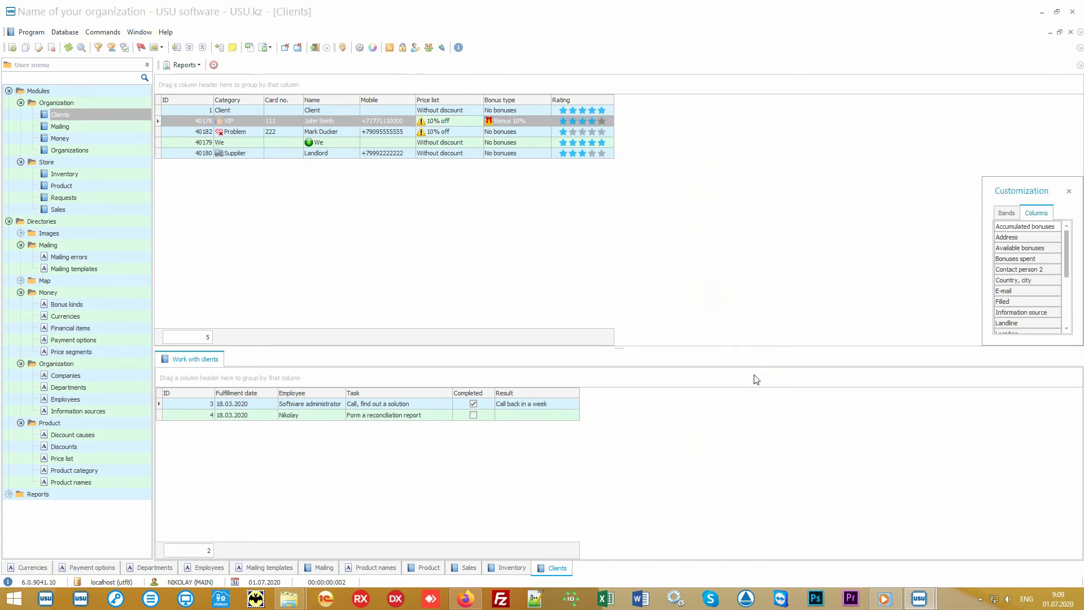
pyautogui.moveTo(983, 344); pyautogui.dragTo(836, 516)
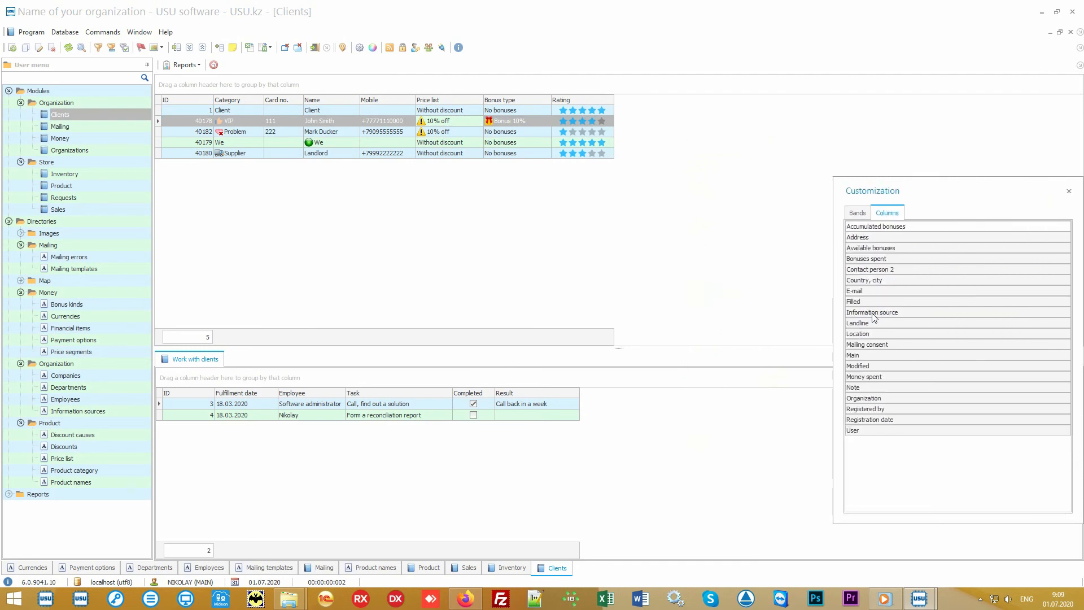
pyautogui.moveTo(878, 313); pyautogui.dragTo(607, 103)
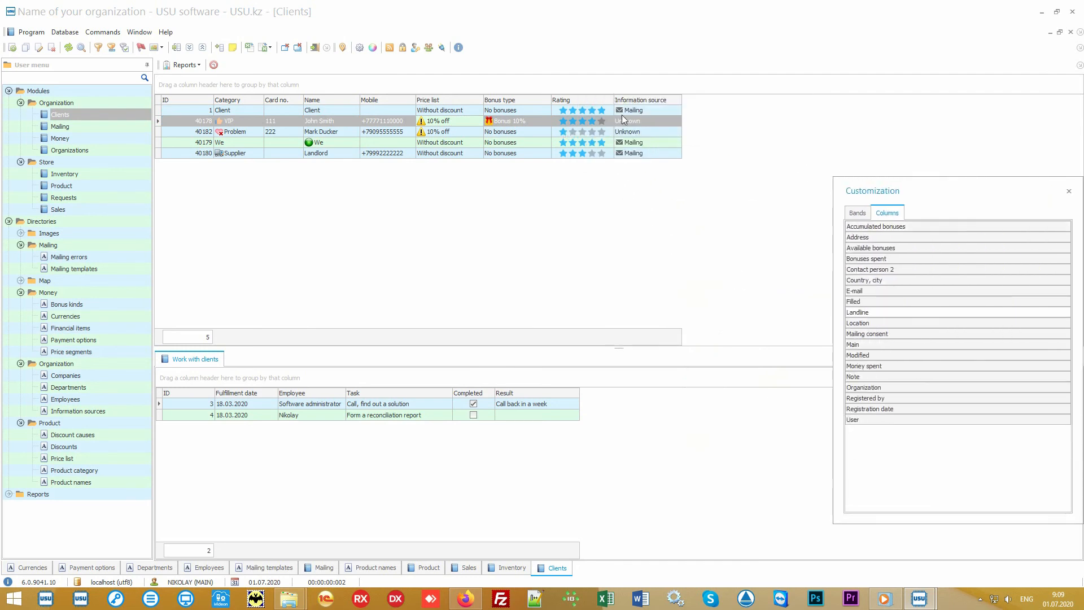
pyautogui.click(1069, 192)
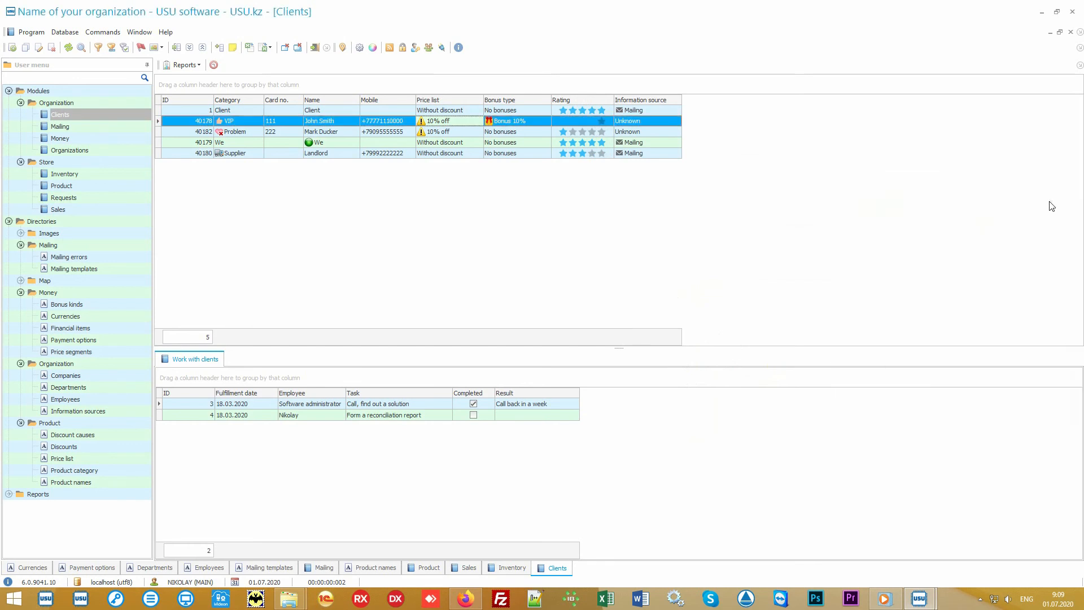
# - Review the Client and VIP tasks and the VIP client's Bonus 10% bonus type
pyautogui.click(670, 111)
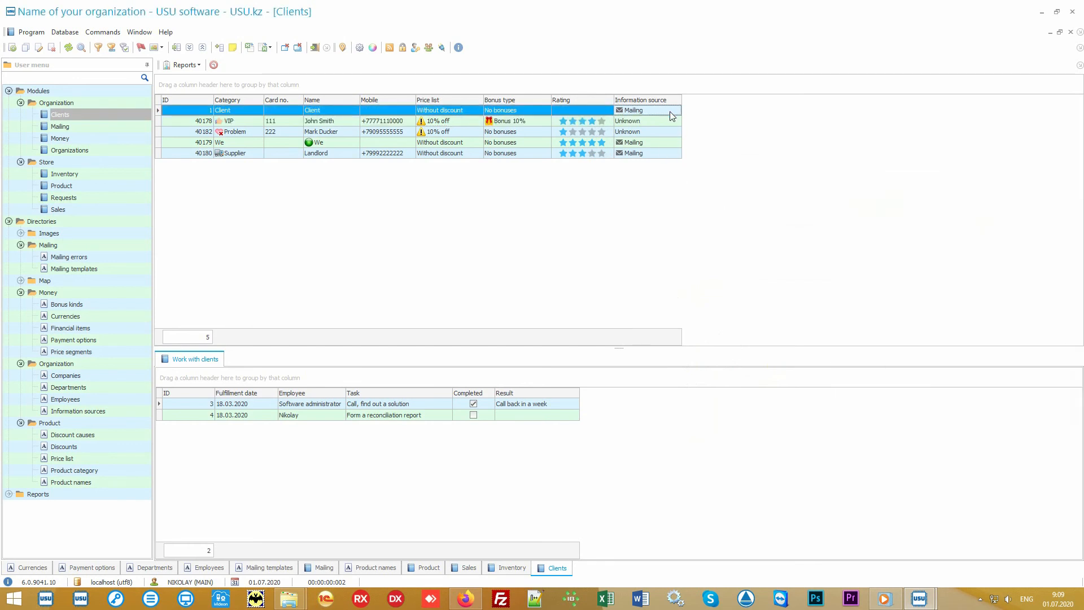
pyautogui.click(670, 122)
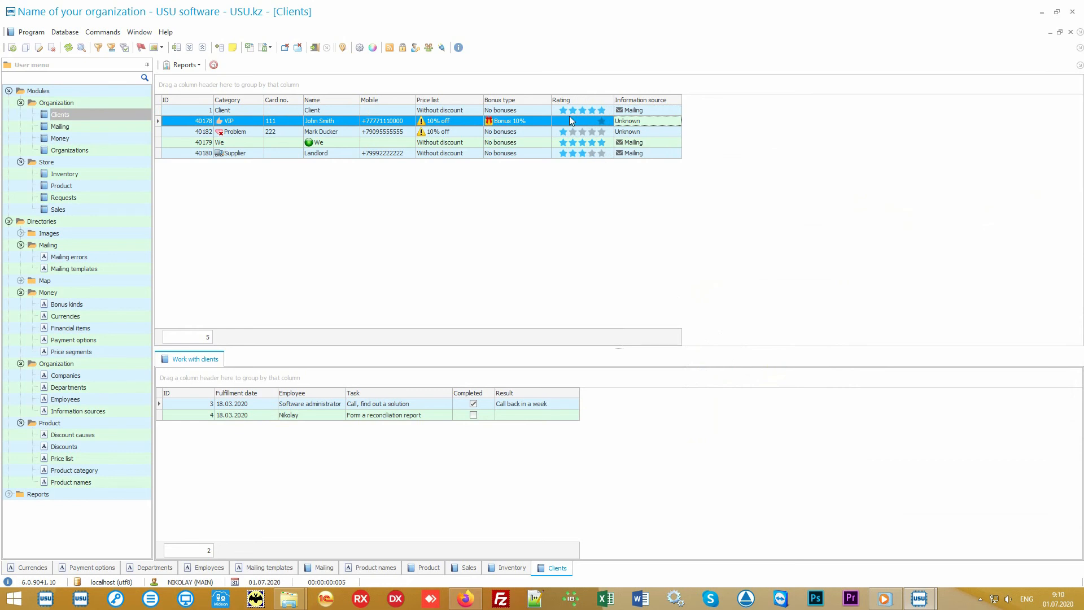
pyautogui.click(535, 124)
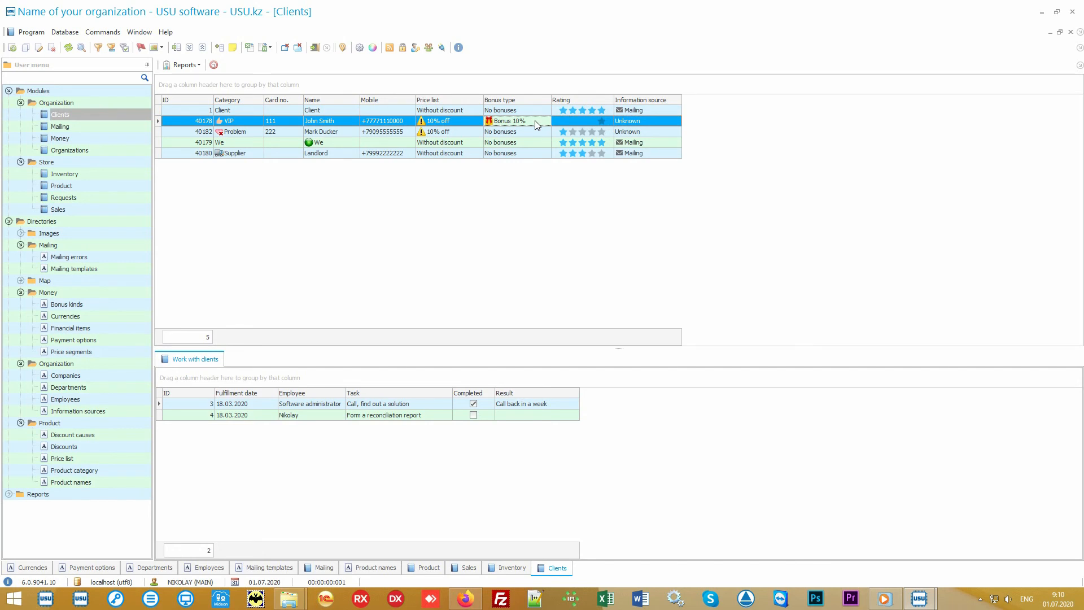
# - Generate the Mailing report of five clients' e-mails and phones, then cancel the Mailing dialog
pyautogui.click(8, 221)
pyautogui.click(8, 234)
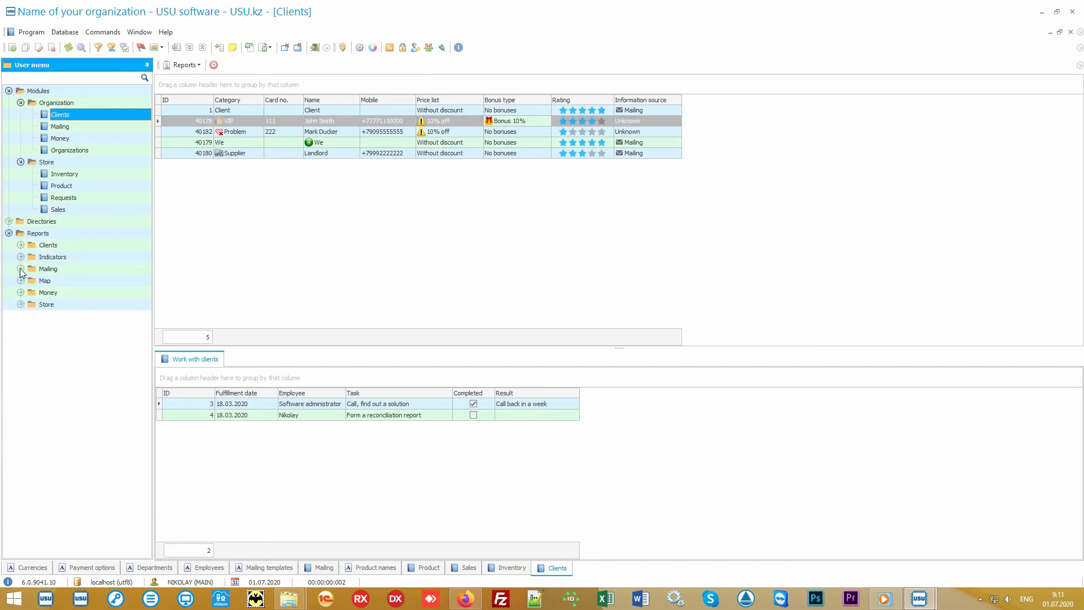
pyautogui.click(20, 269)
pyautogui.doubleClick(59, 280)
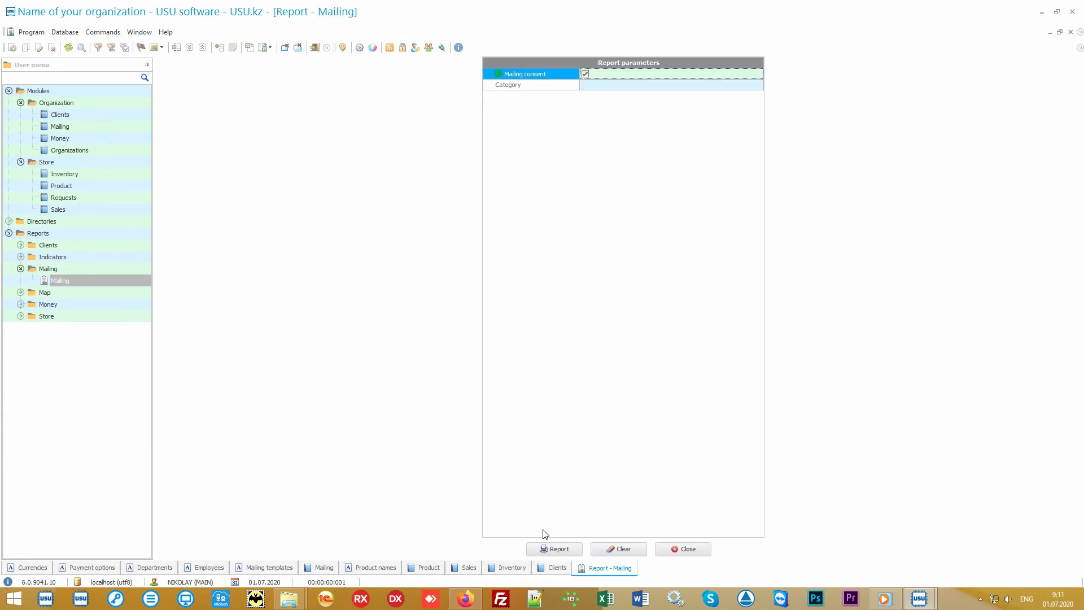
pyautogui.click(548, 549)
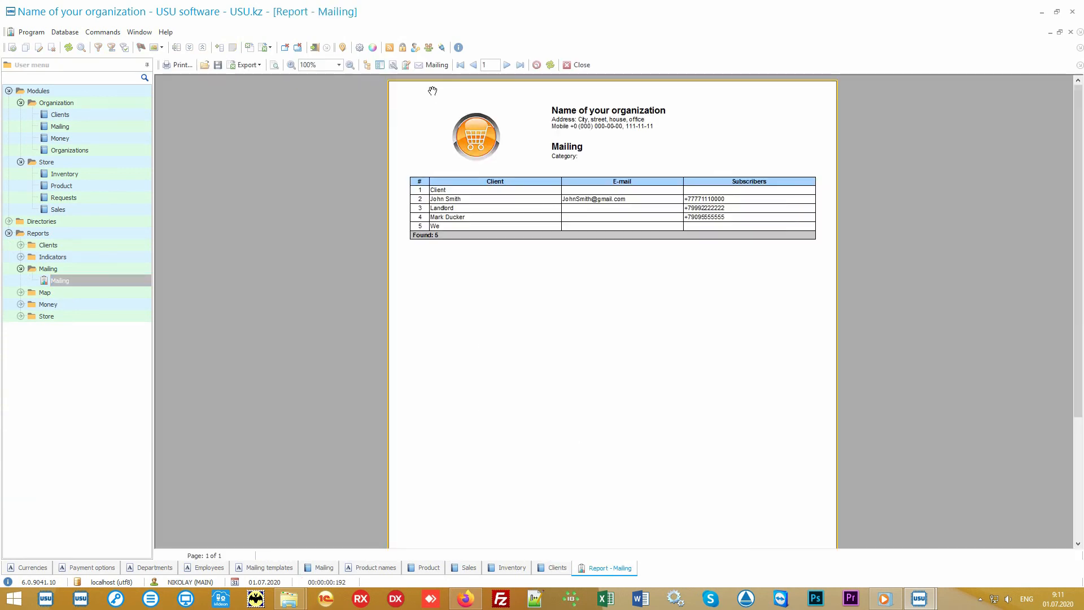
pyautogui.click(437, 66)
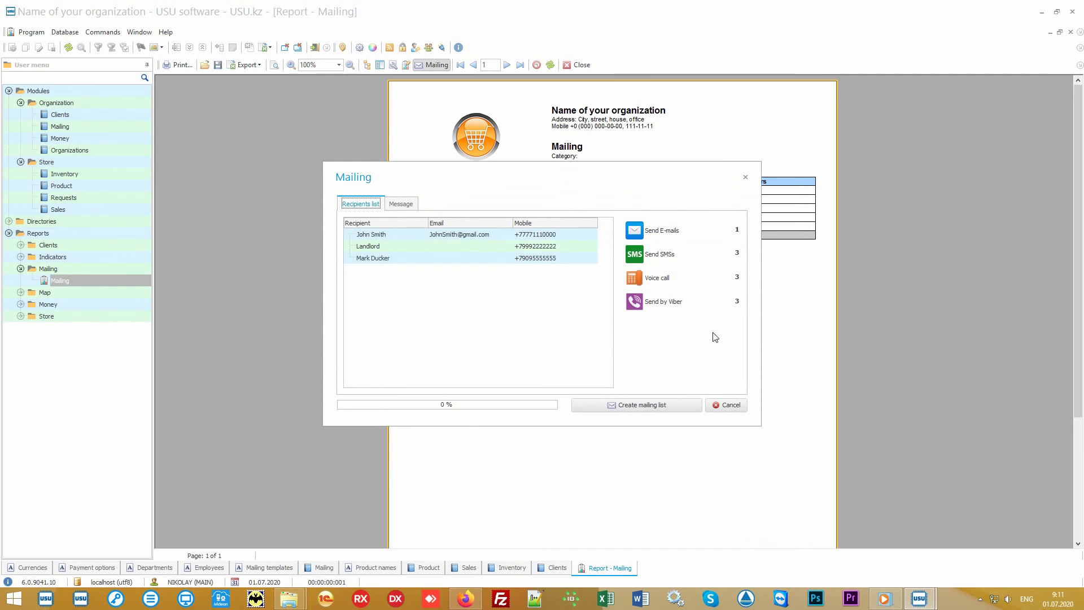
pyautogui.click(731, 406)
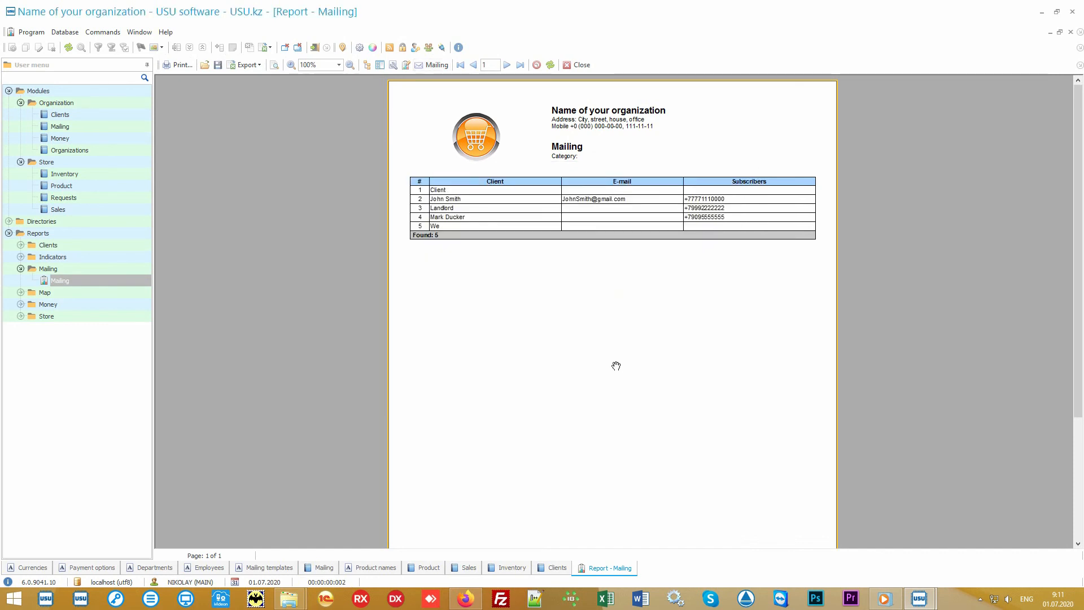
# - Generate the Salary report for 01.01.2010–31.12.2020 showing 0.00 accrued, then return to Clients
pyautogui.click(116, 305)
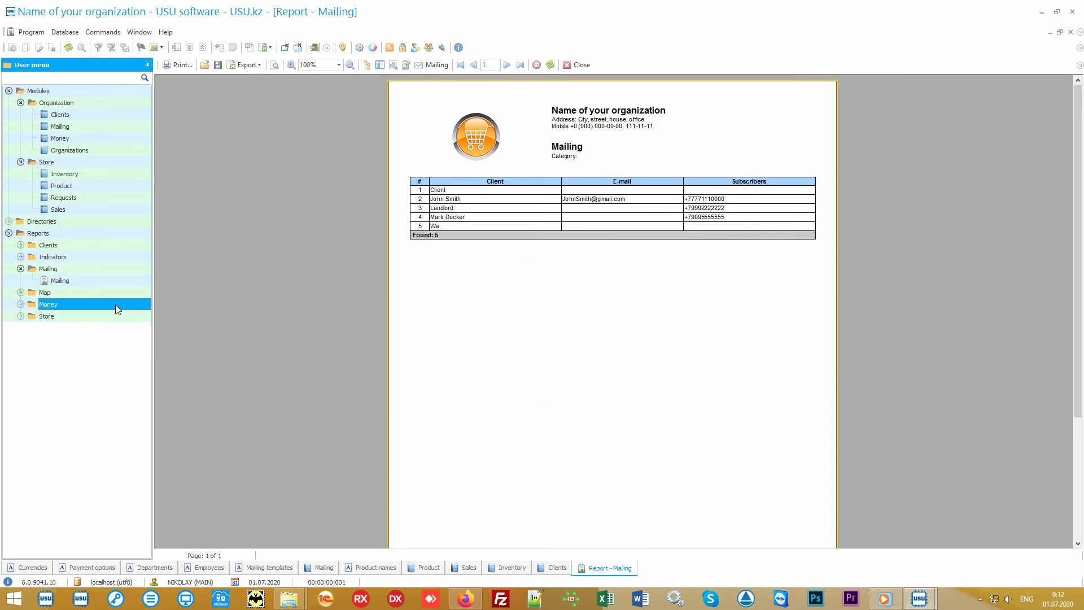
pyautogui.doubleClick(115, 304)
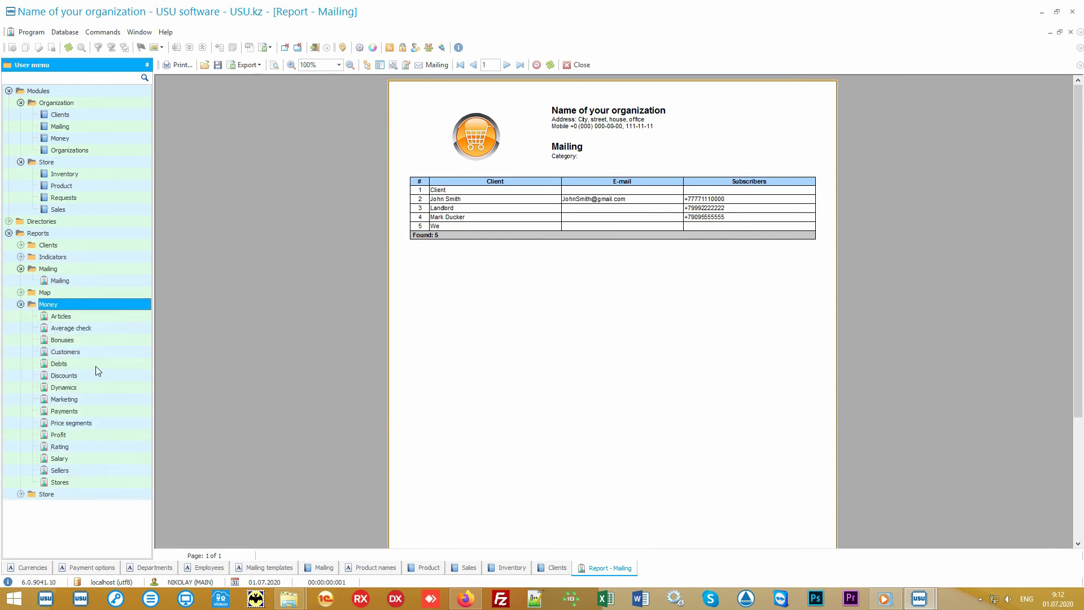
pyautogui.doubleClick(80, 458)
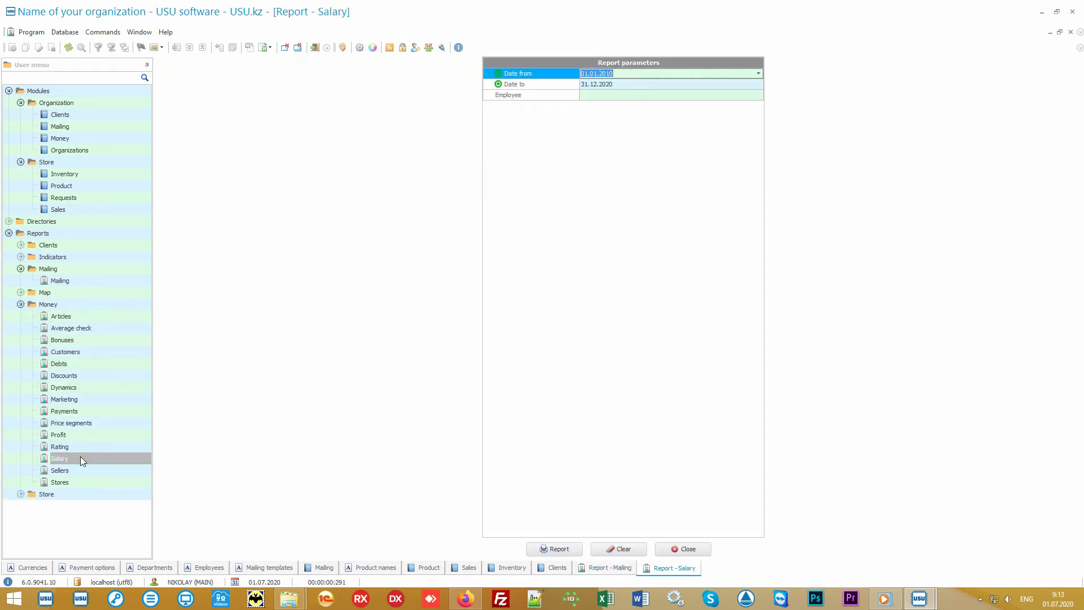
pyautogui.click(552, 549)
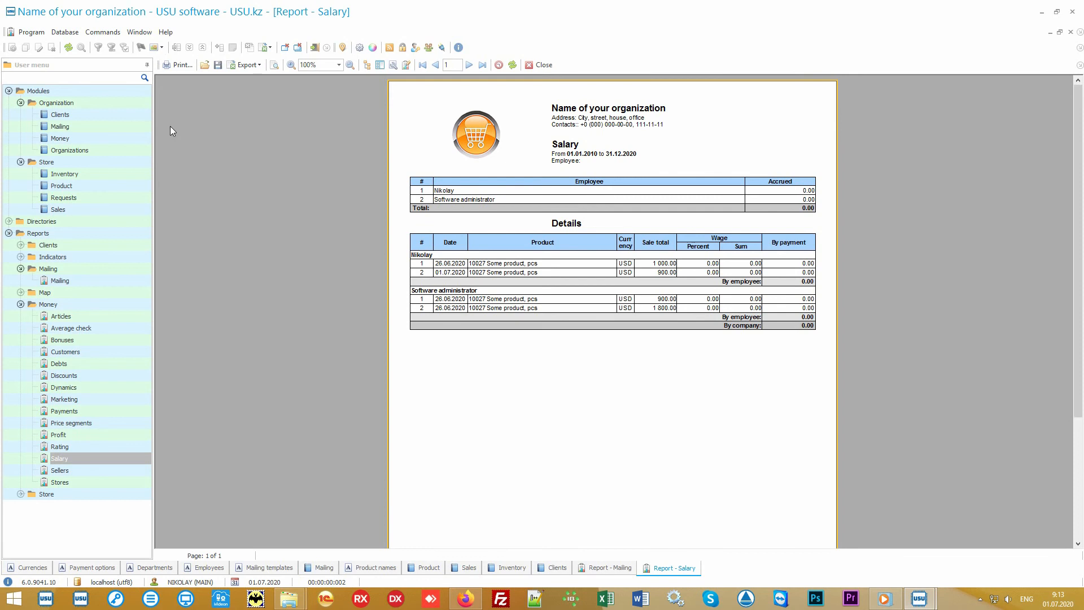
pyautogui.click(92, 114)
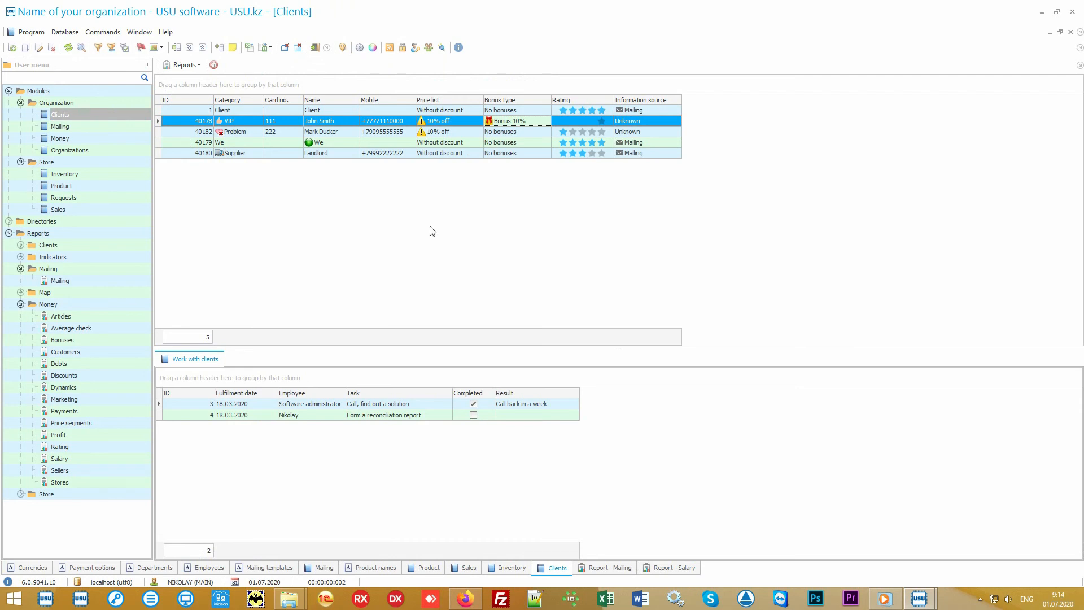
# - Collapse the Modules, Mailing and Money groups in the User menu
pyautogui.click(20, 92)
pyautogui.click(8, 91)
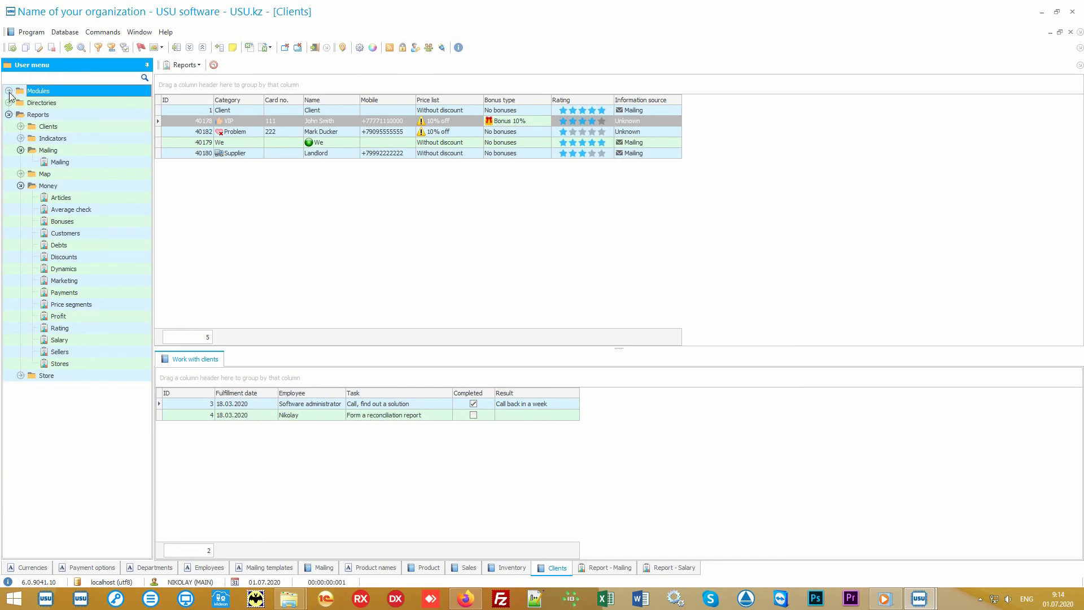
pyautogui.click(50, 151)
pyautogui.click(22, 151)
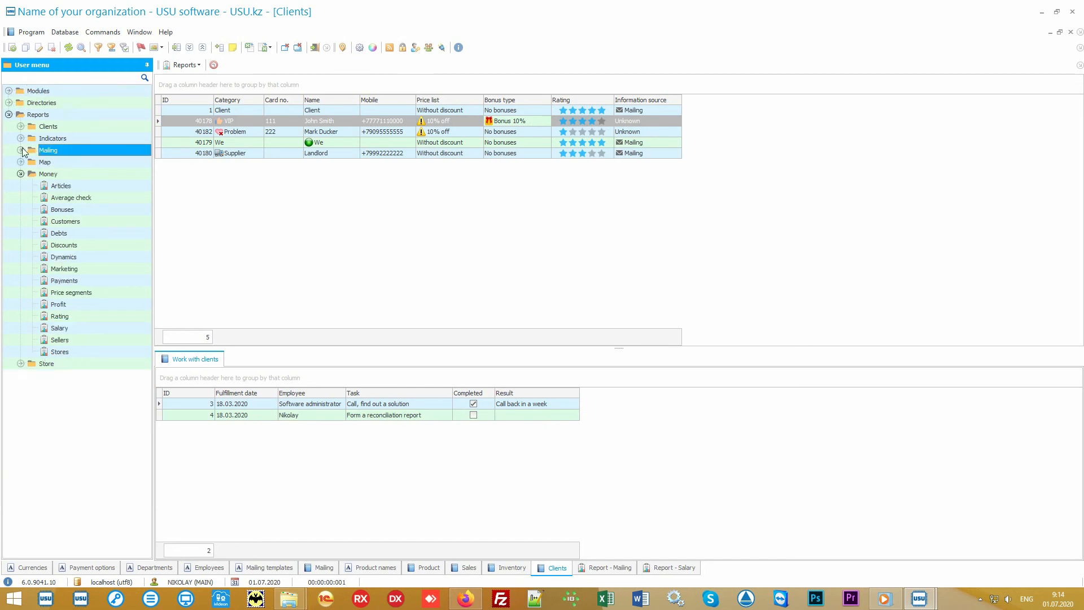
pyautogui.click(39, 174)
pyautogui.click(20, 174)
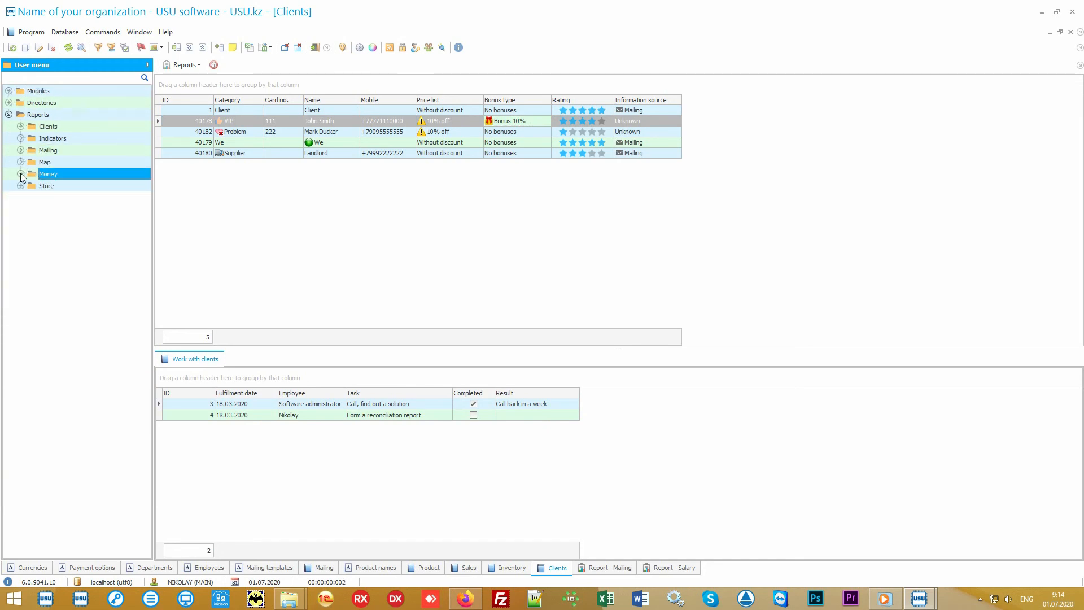
# - Generate the Store Popularity report charting four products, Some product 1 and 3 at 38.46%
pyautogui.click(53, 187)
pyautogui.doubleClick(59, 186)
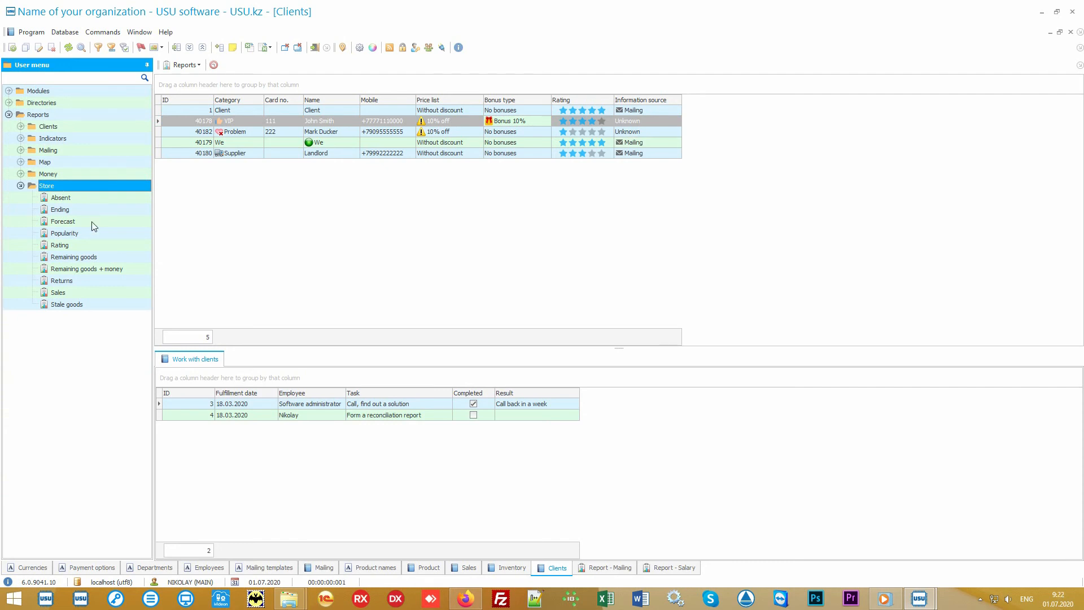
pyautogui.doubleClick(64, 233)
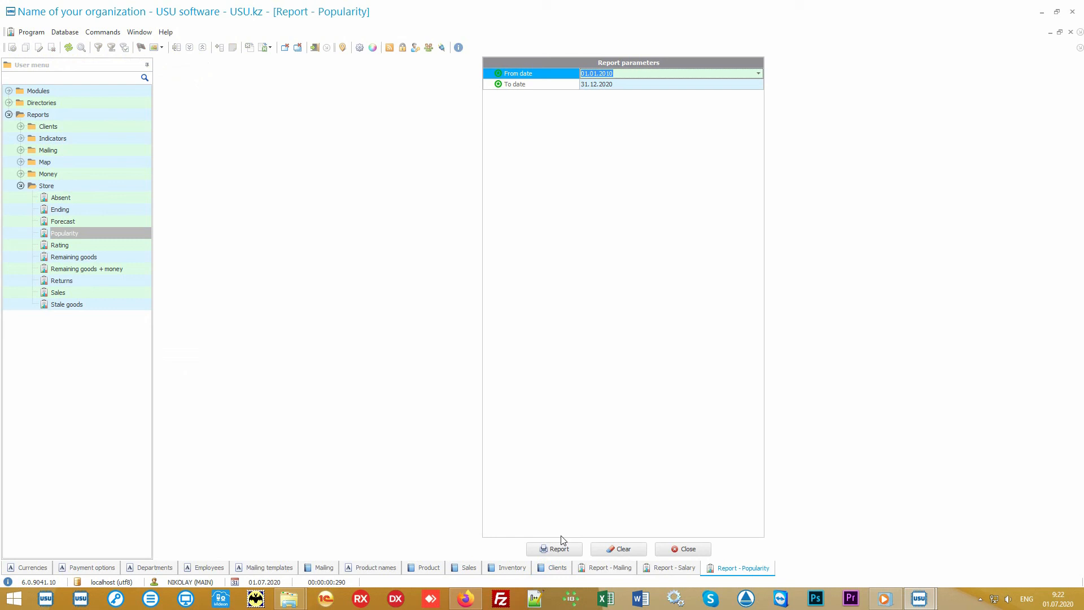
pyautogui.click(561, 548)
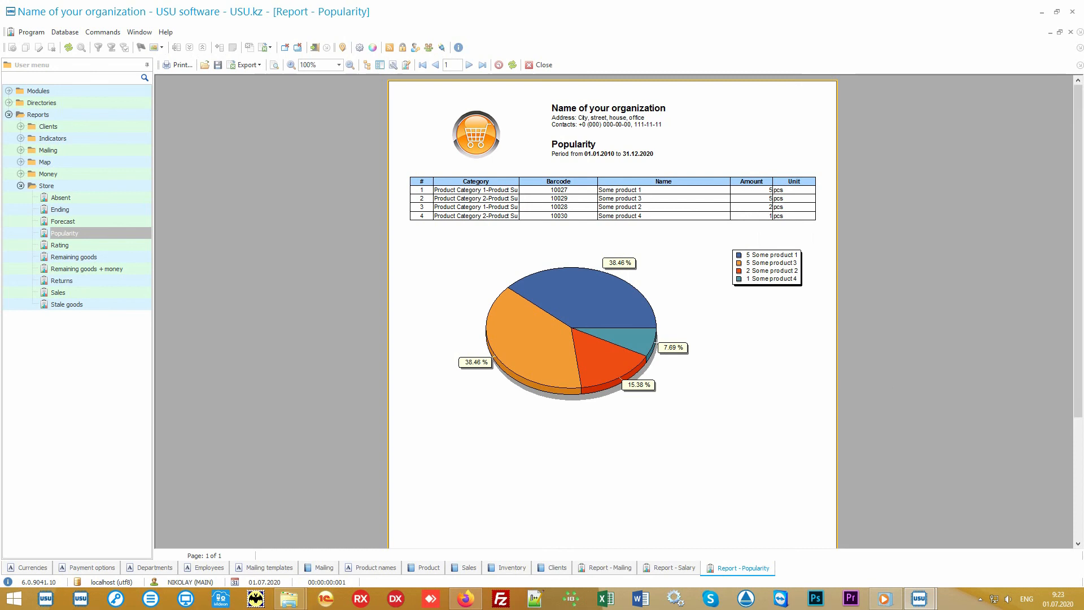
# - Generate the Rating report, led by Some product 1 at 4 600.00, and compare it with Popularity
pyautogui.click(107, 245)
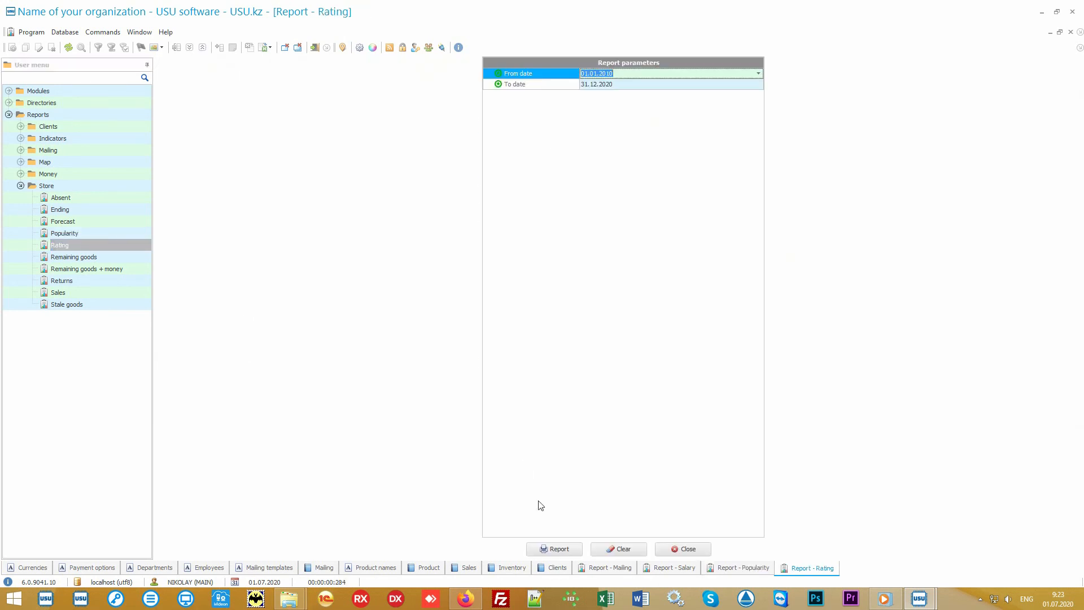
pyautogui.click(552, 548)
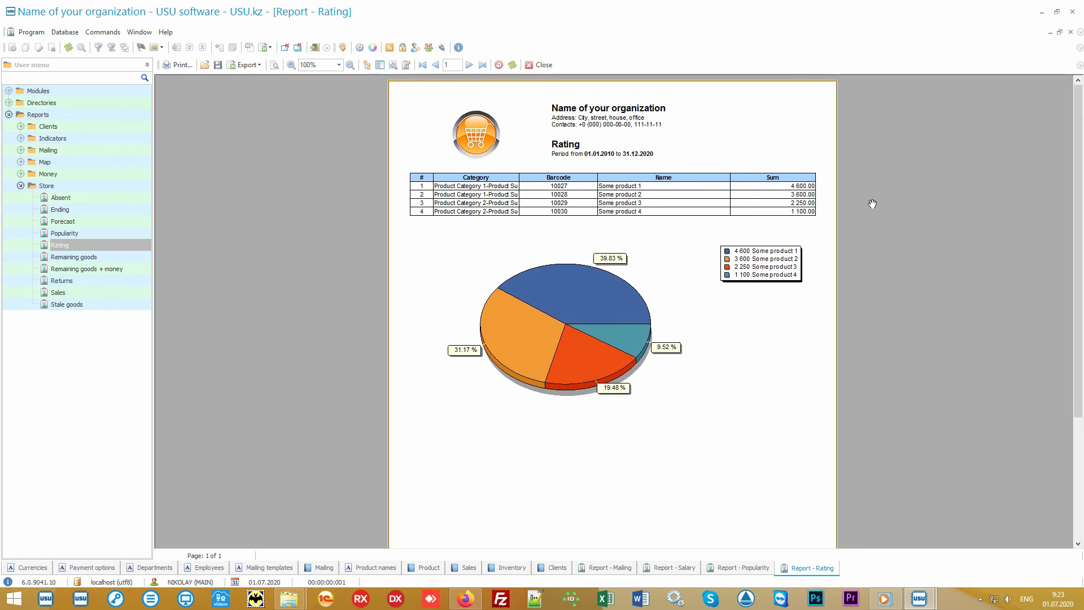
pyautogui.click(737, 569)
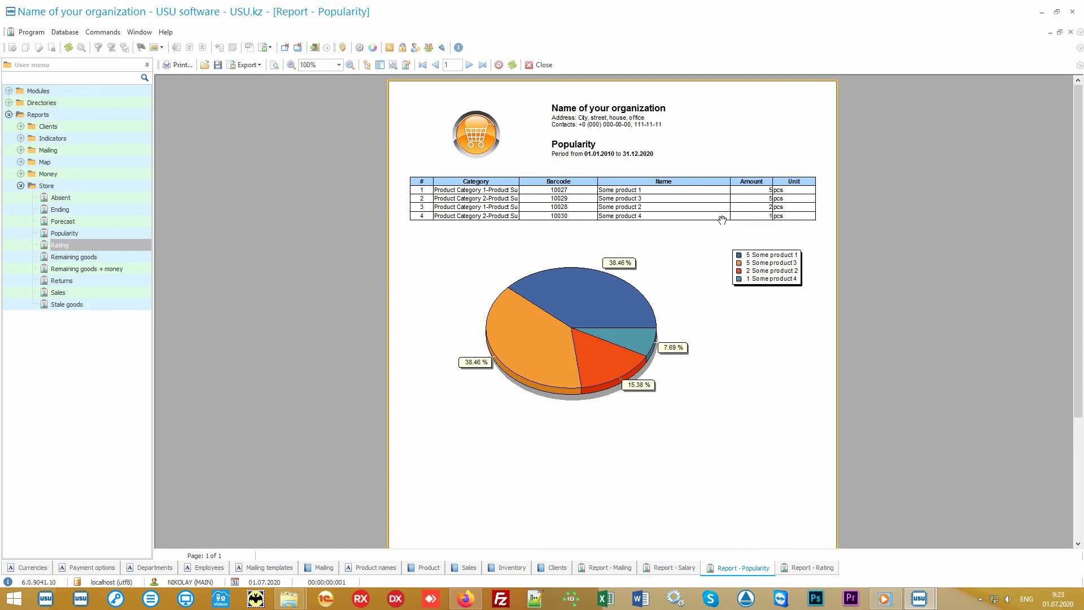
pyautogui.click(795, 572)
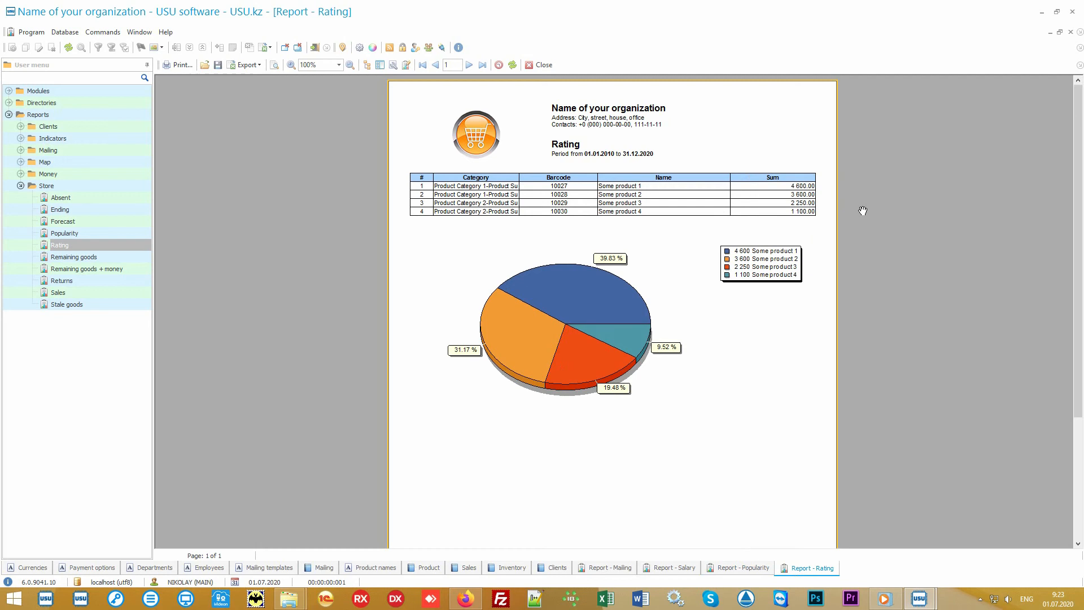
pyautogui.click(99, 290)
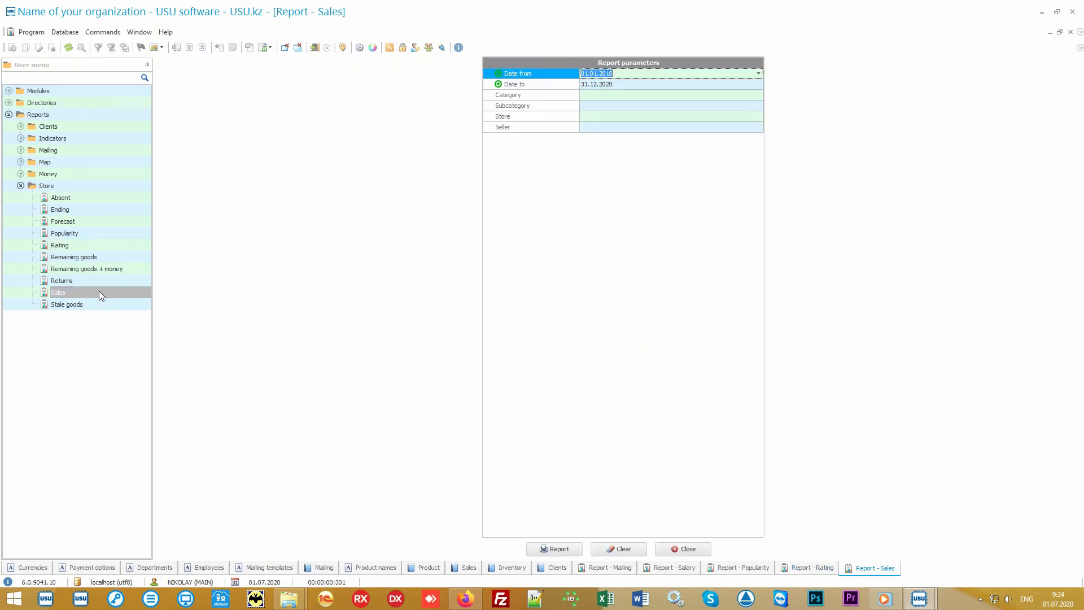
# - Generate the full-period Sales report, then reopen Sales parameters with the default dates cleared
pyautogui.click(557, 546)
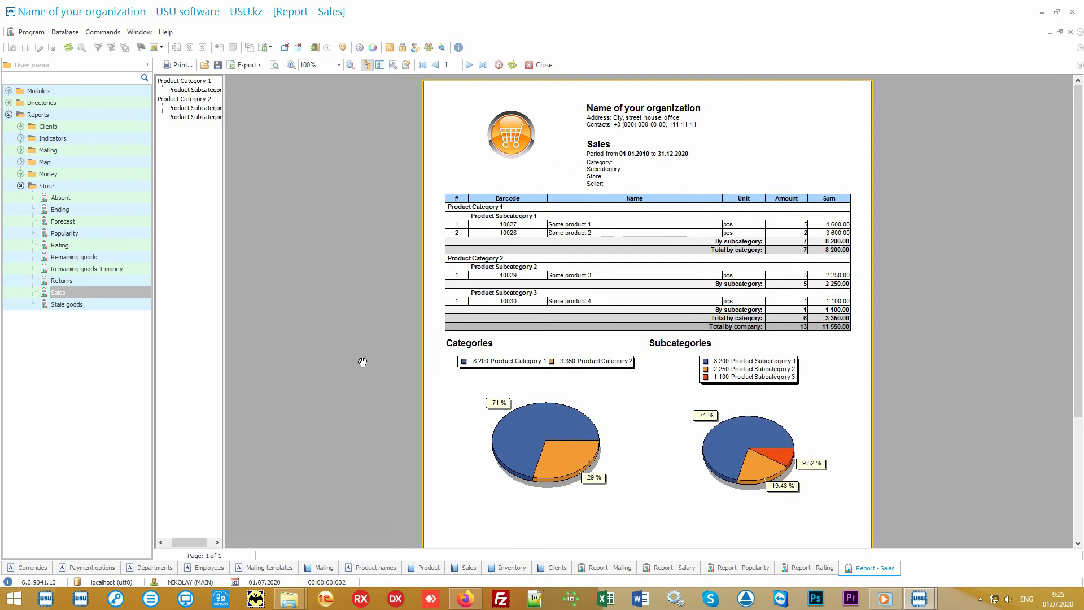
pyautogui.doubleClick(110, 289)
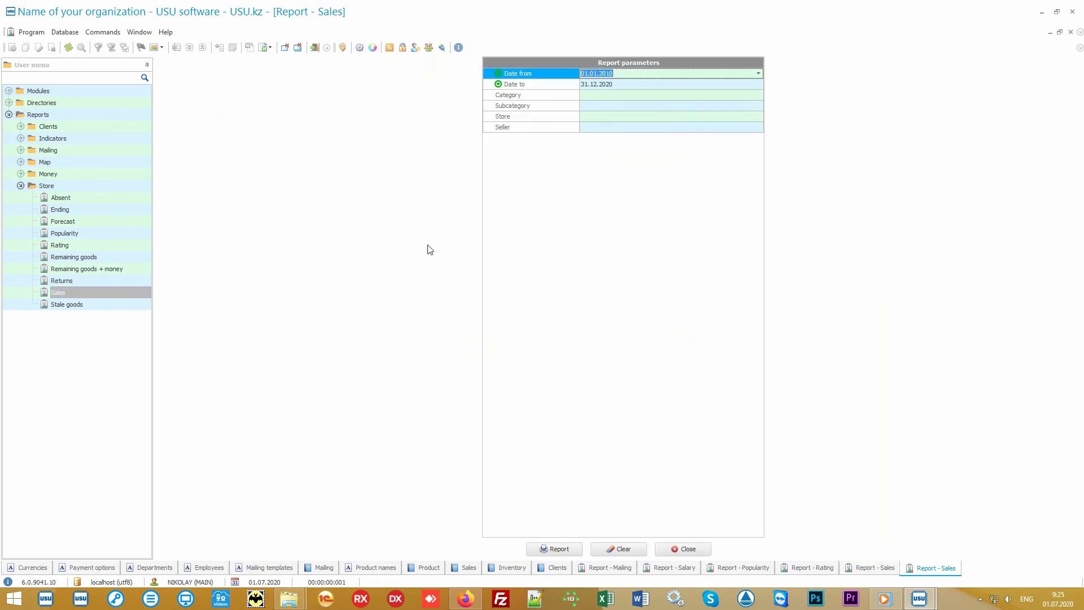
pyautogui.press('Delete')
pyautogui.press('Tab')
pyautogui.press('Delete')
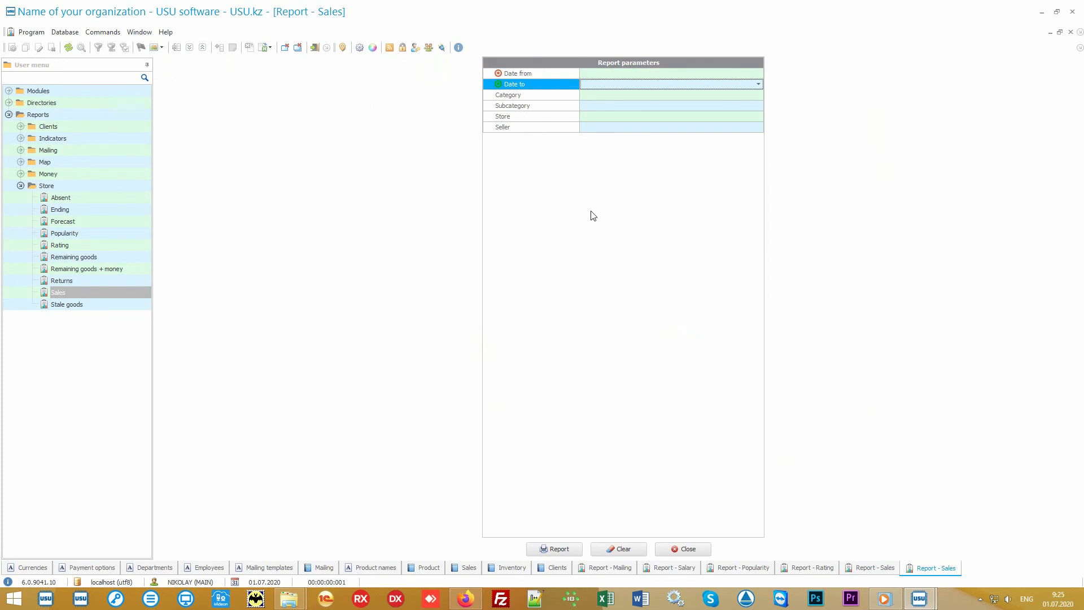
pyautogui.hotkey('shift', 'Tab')
# - Regenerate the Sales report for 01.07.2020–05.07.2020, totalling 2 000.00
pyautogui.click(759, 74)
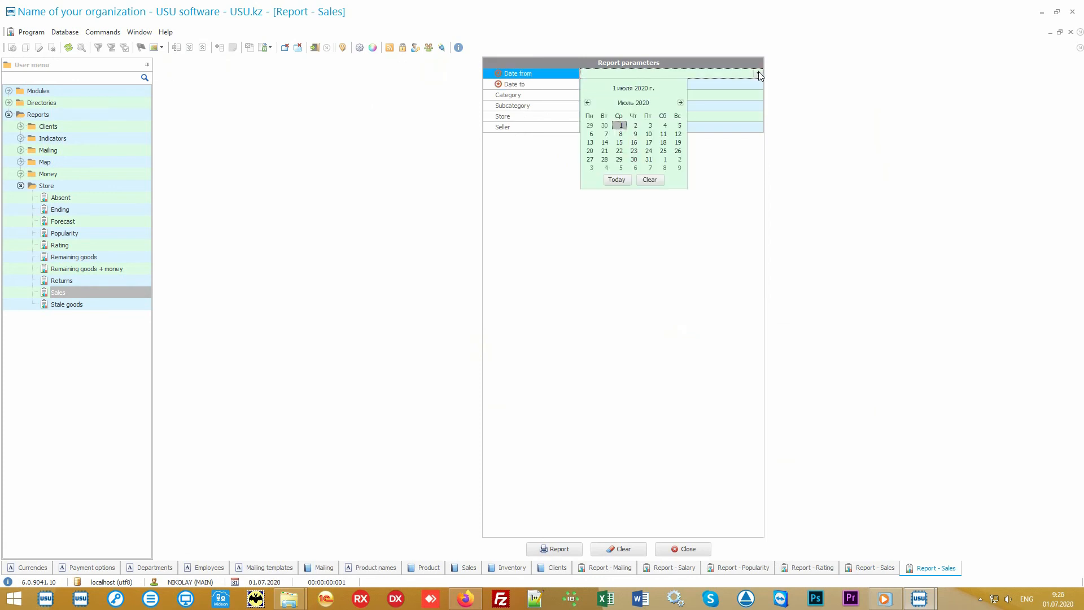
pyautogui.click(617, 180)
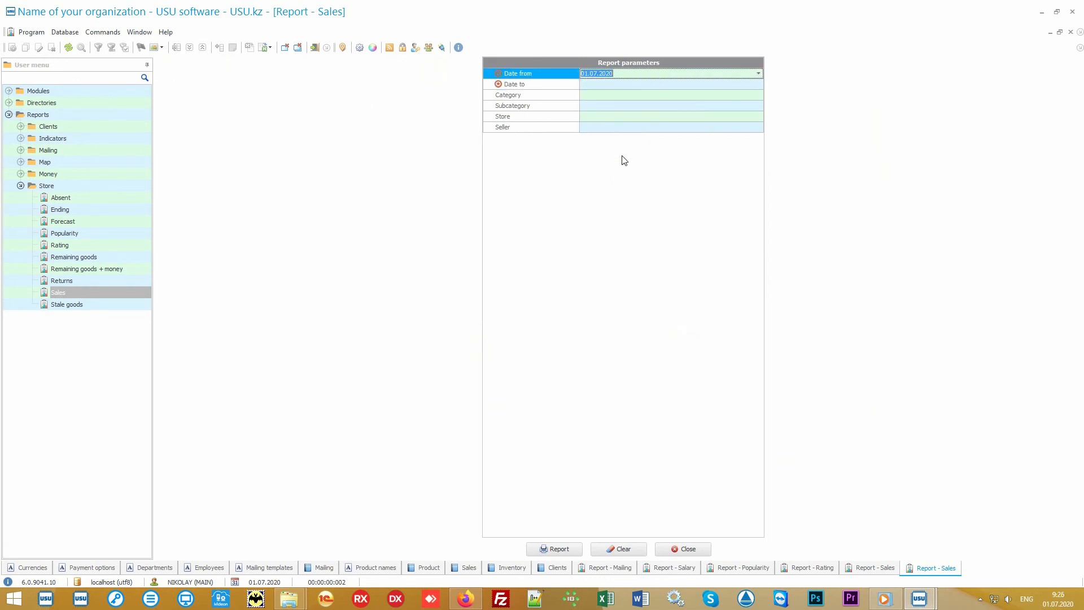
pyautogui.click(616, 86)
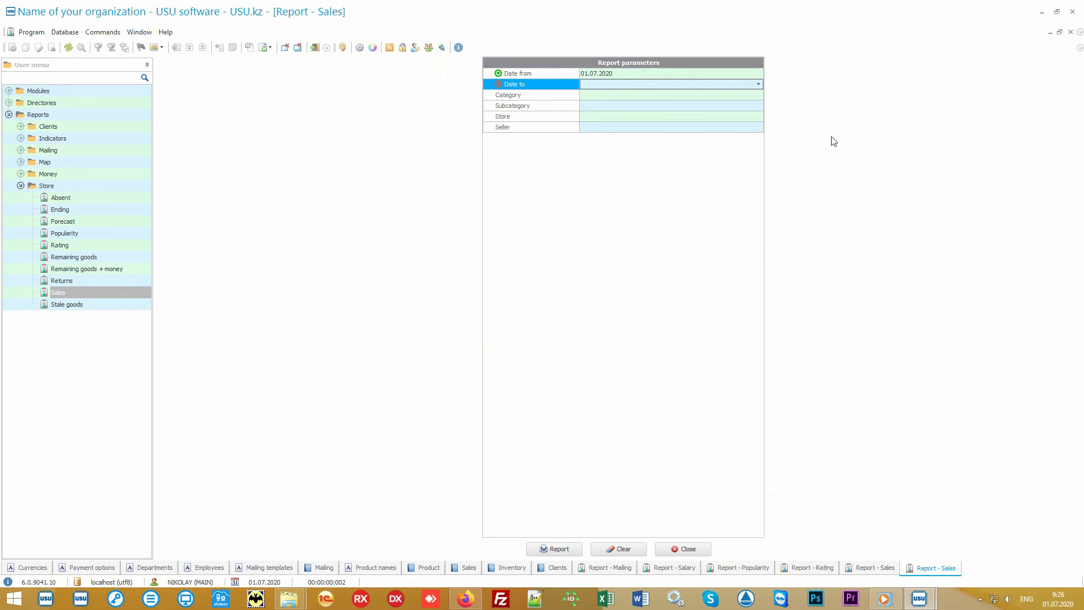
pyautogui.write('05.07.')
pyautogui.press('Tab')
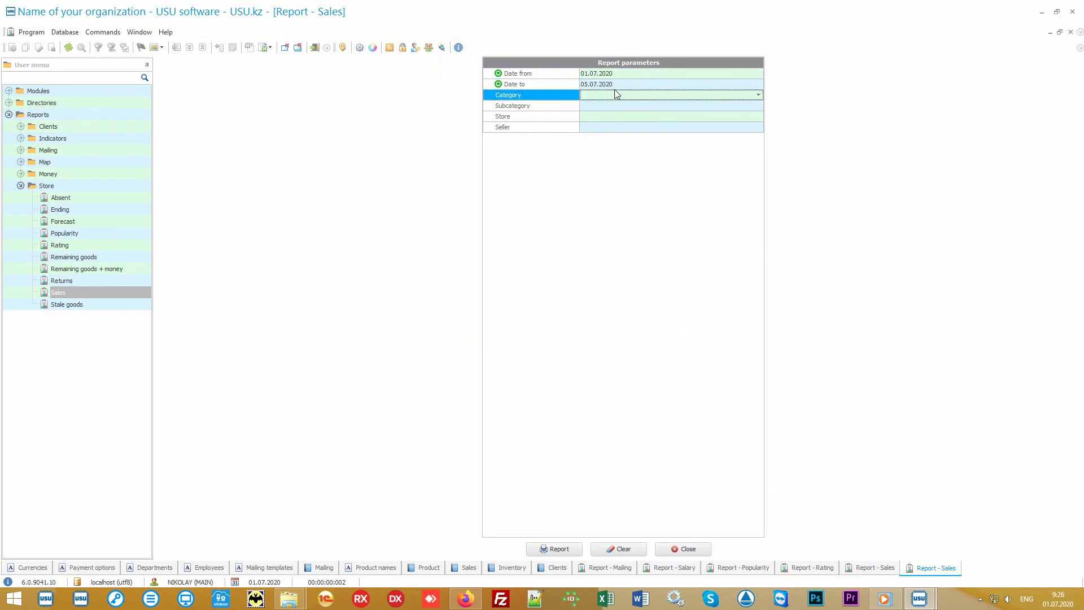
pyautogui.click(559, 549)
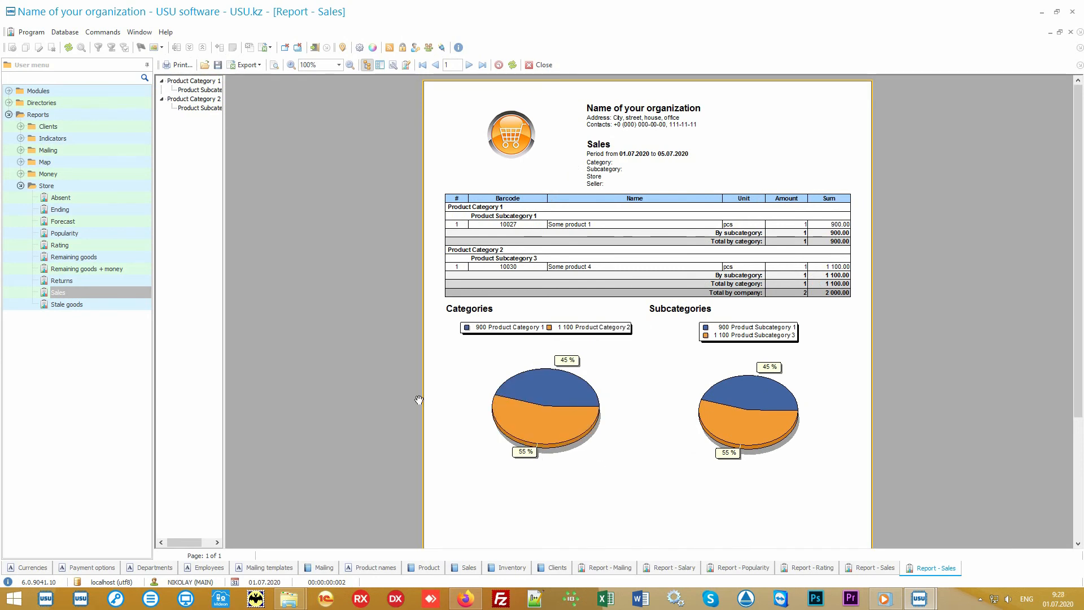
pyautogui.click(84, 189)
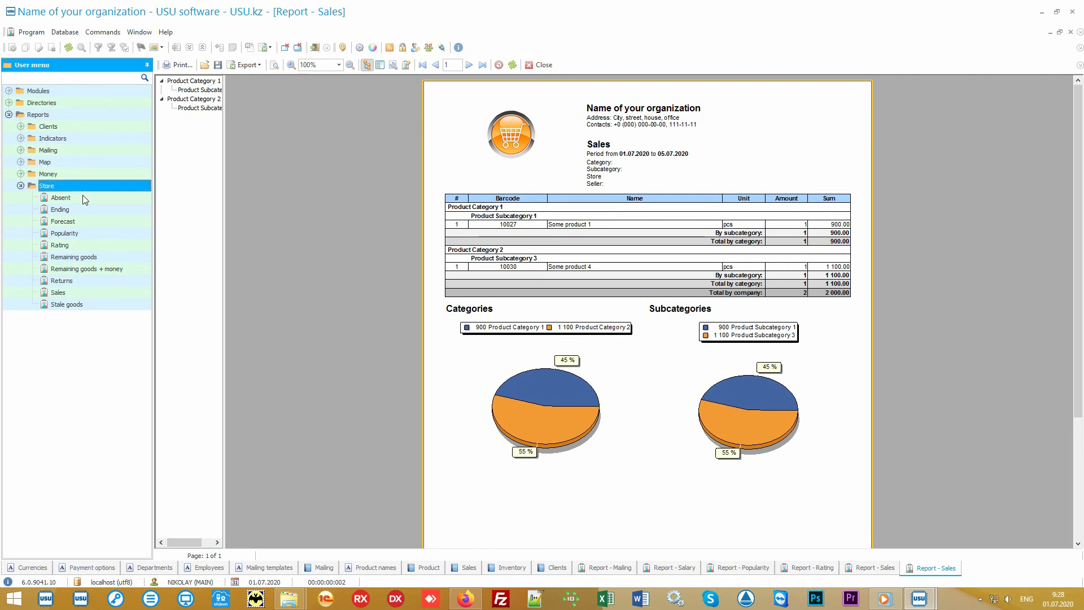
pyautogui.press('Down')
pyautogui.press('Down')
pyautogui.press('Down')
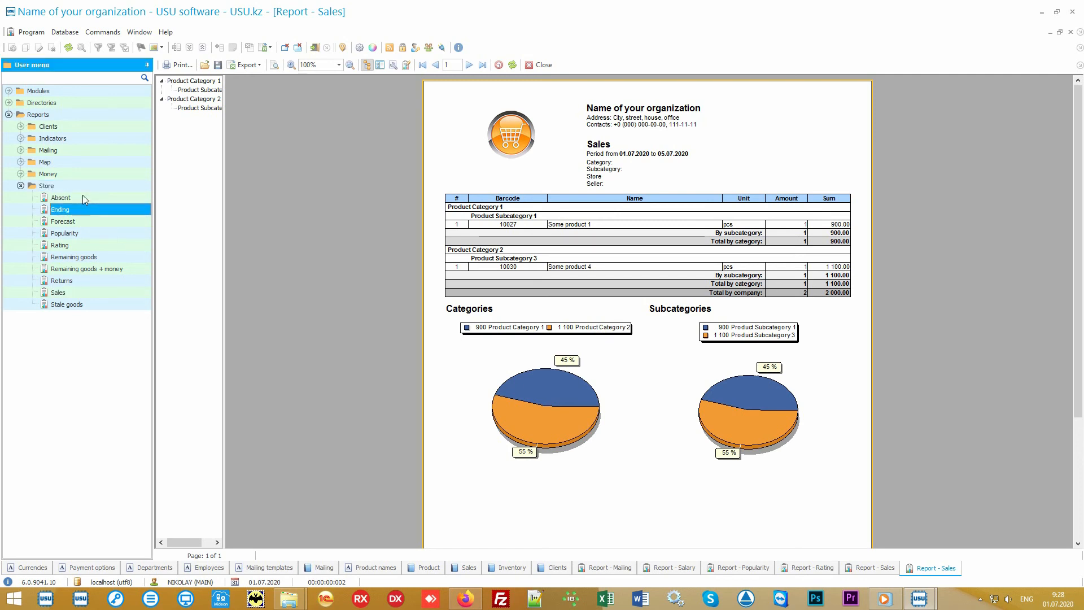
pyautogui.press('Down')
pyautogui.press('Down')
pyautogui.press('Down')
pyautogui.press('Down')
pyautogui.press('Down')
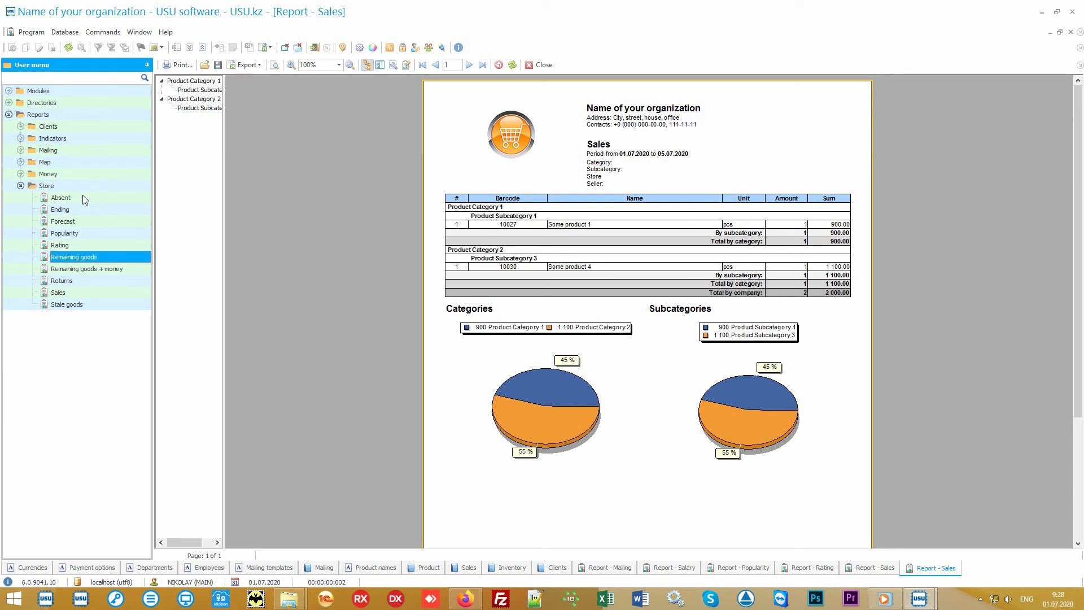
pyautogui.press('Down')
pyautogui.press('Down')
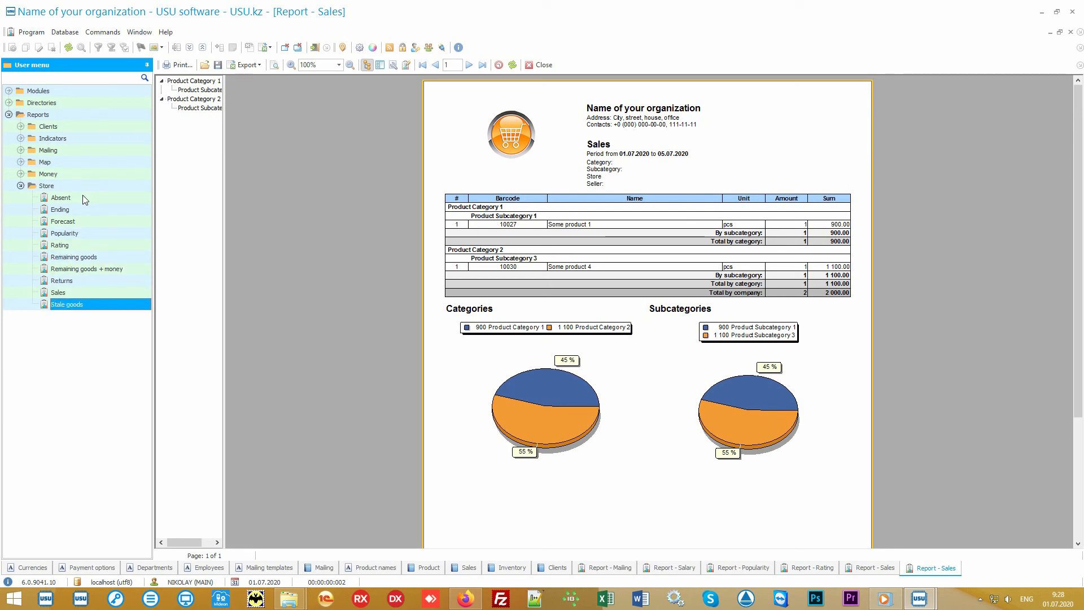
pyautogui.click(21, 174)
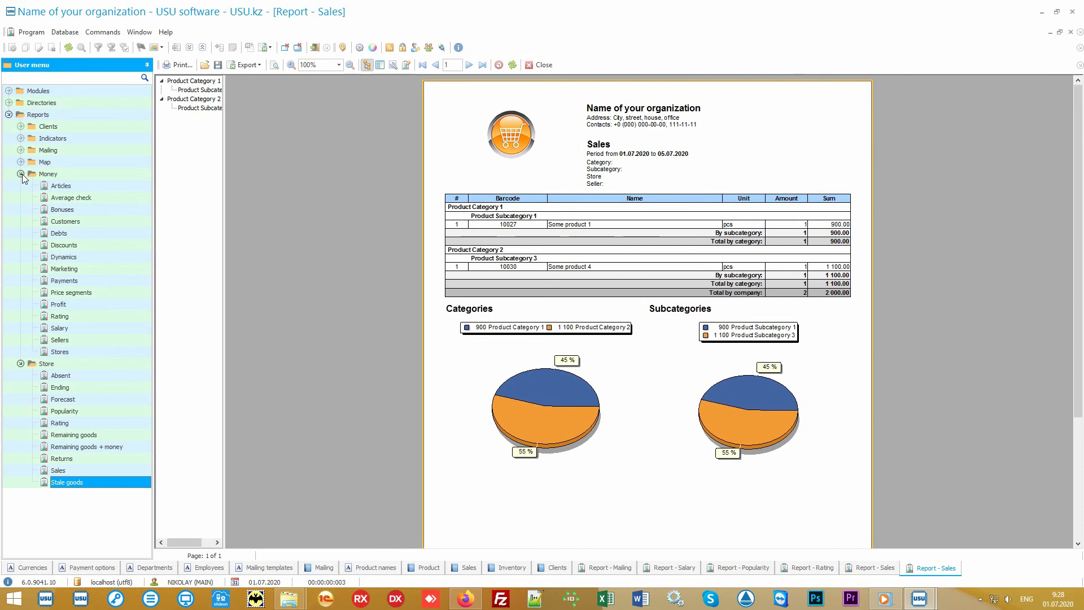
pyautogui.click(21, 174)
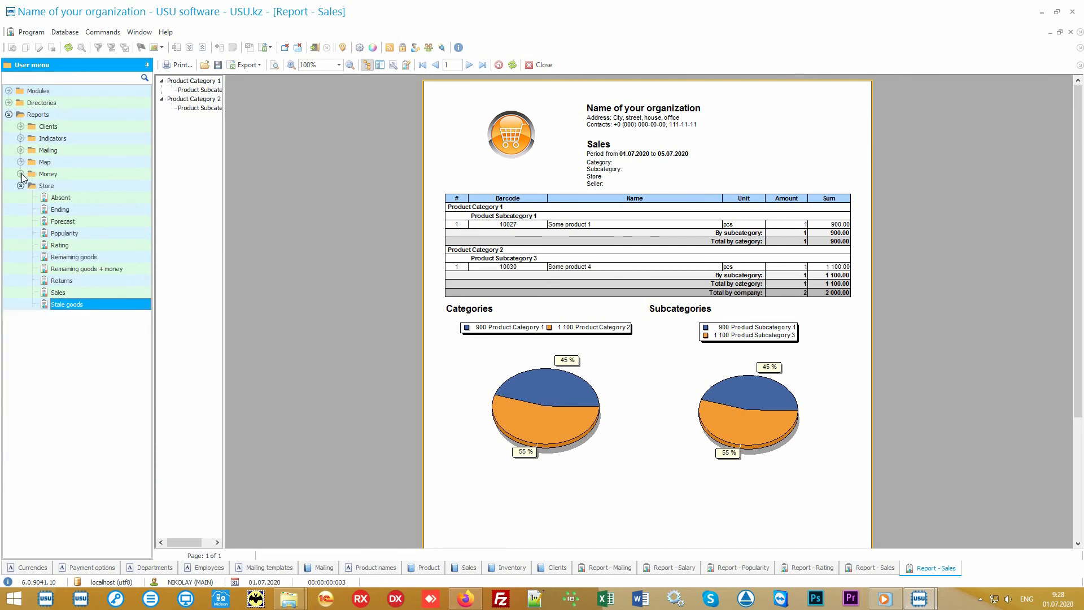
pyautogui.click(69, 187)
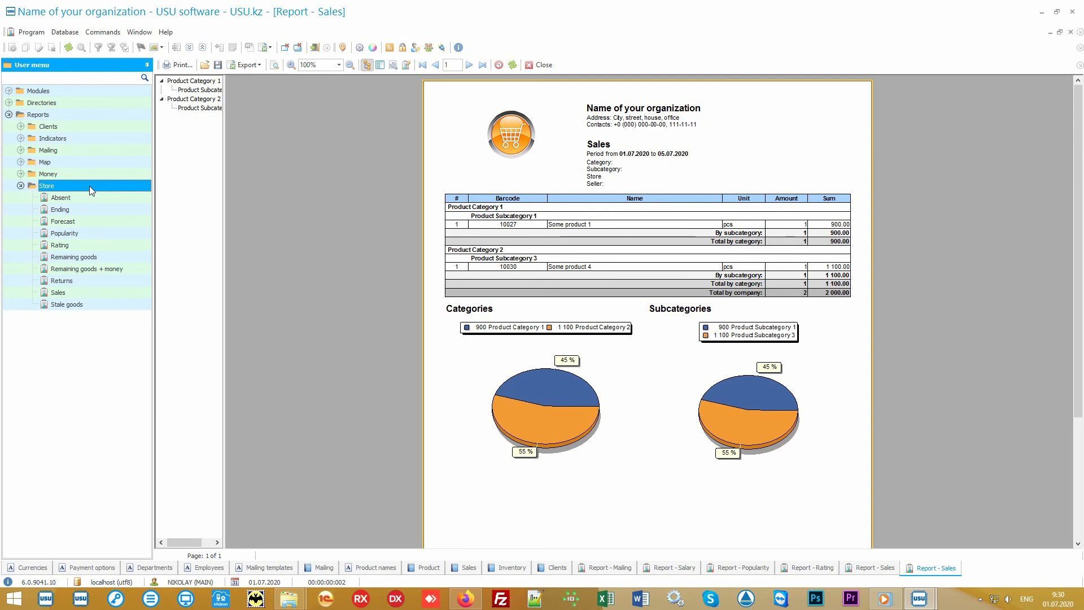
# - Set up the Sales report for 01.07.2020–05.07.2020 with Category, Subcategory, Store and Seller unfiltered
pyautogui.doubleClick(91, 293)
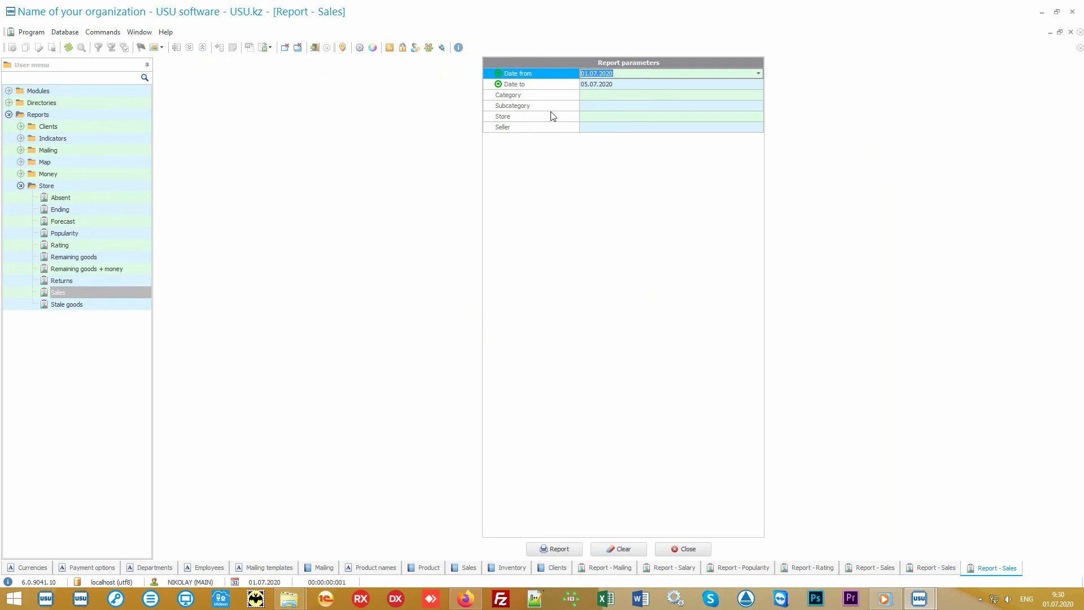
pyautogui.click(559, 86)
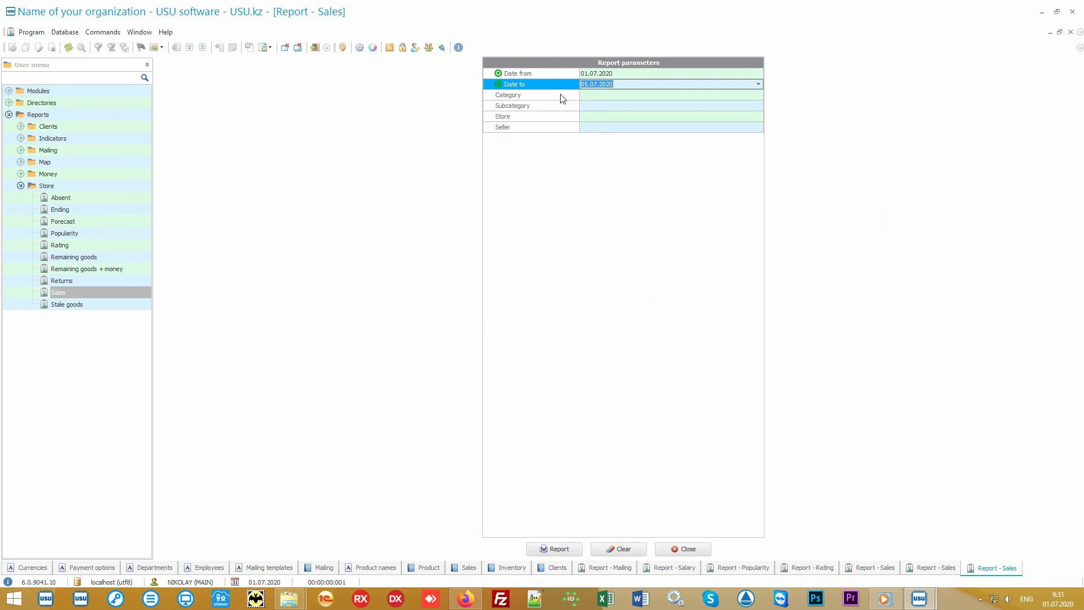
pyautogui.click(563, 97)
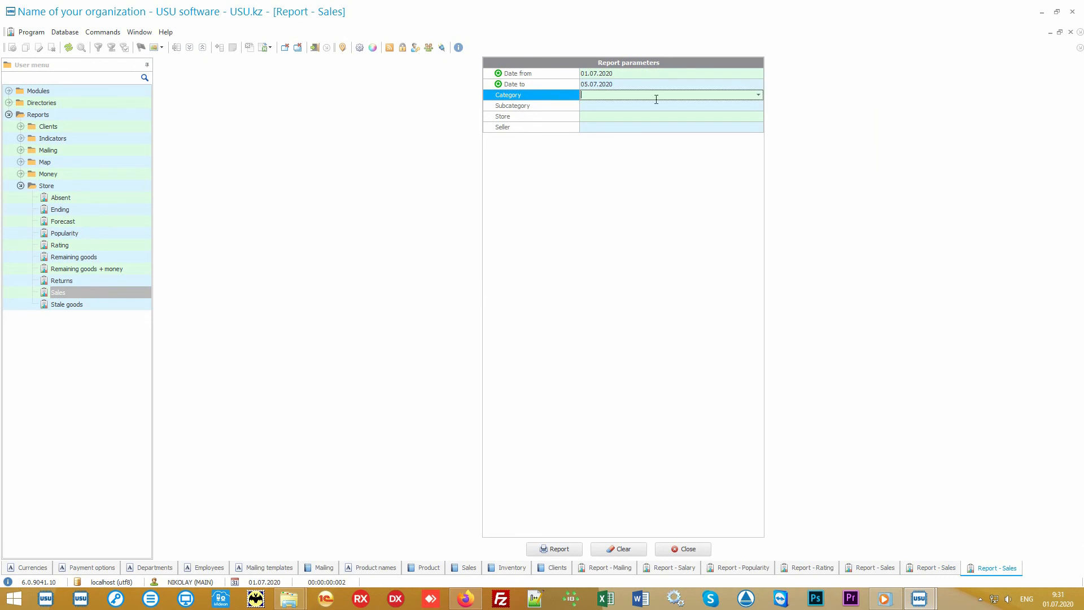
pyautogui.click(758, 95)
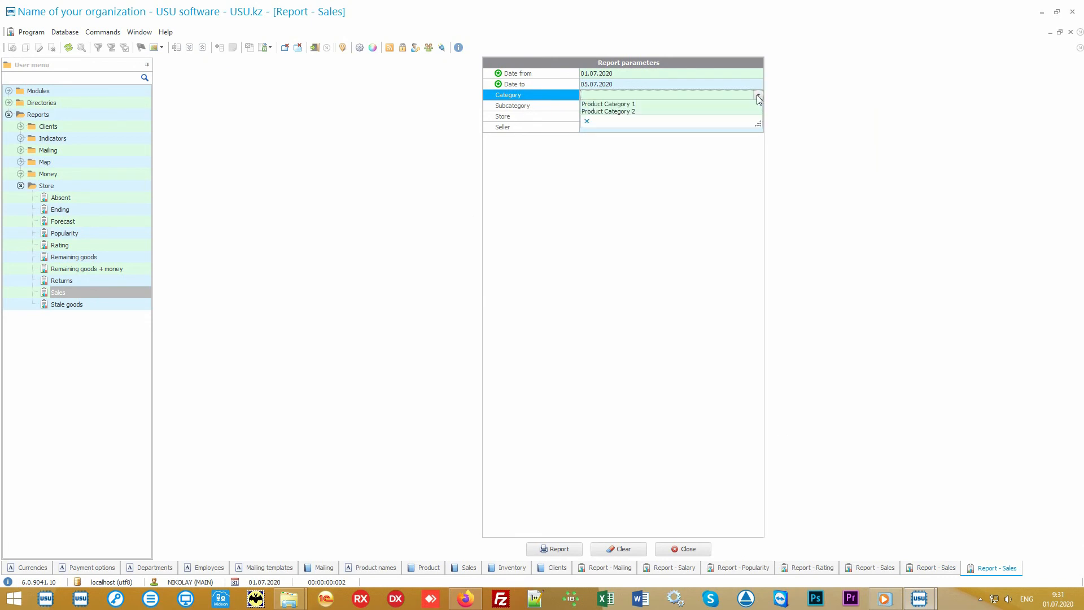
pyautogui.click(758, 95)
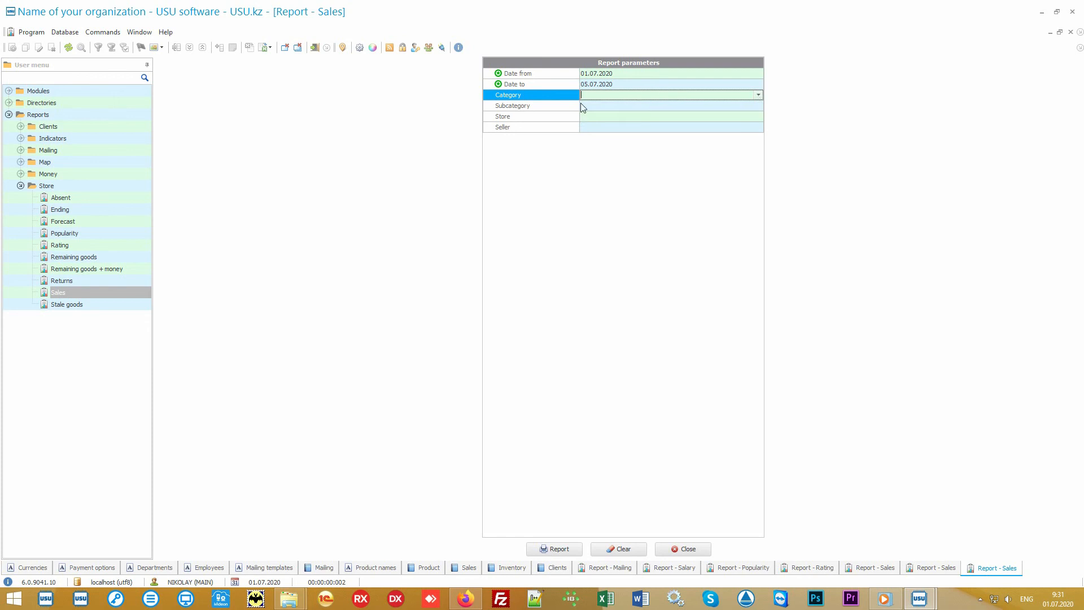
pyautogui.click(561, 108)
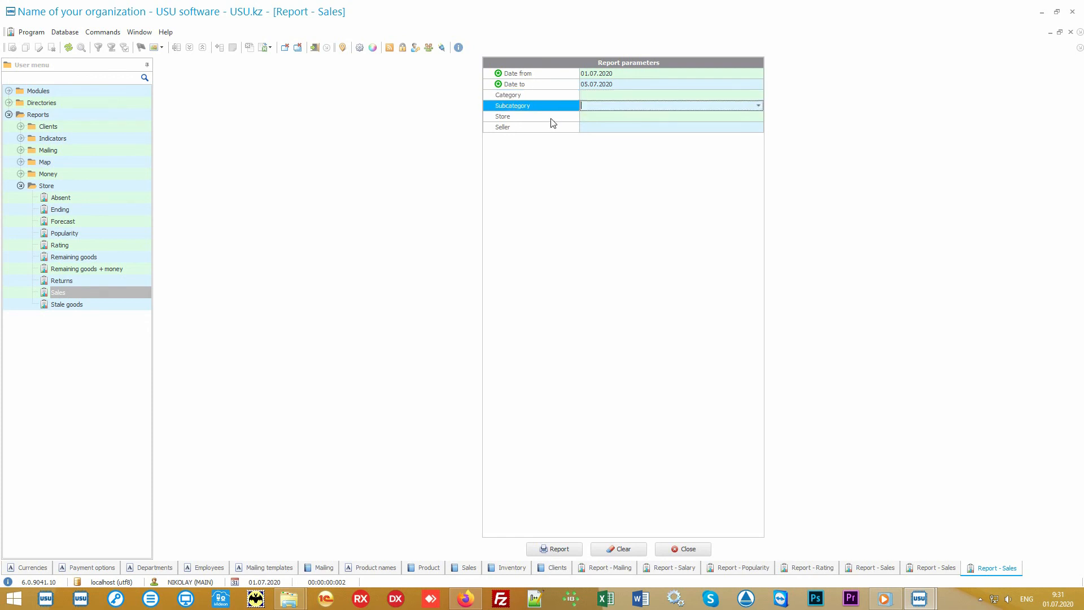
pyautogui.click(551, 118)
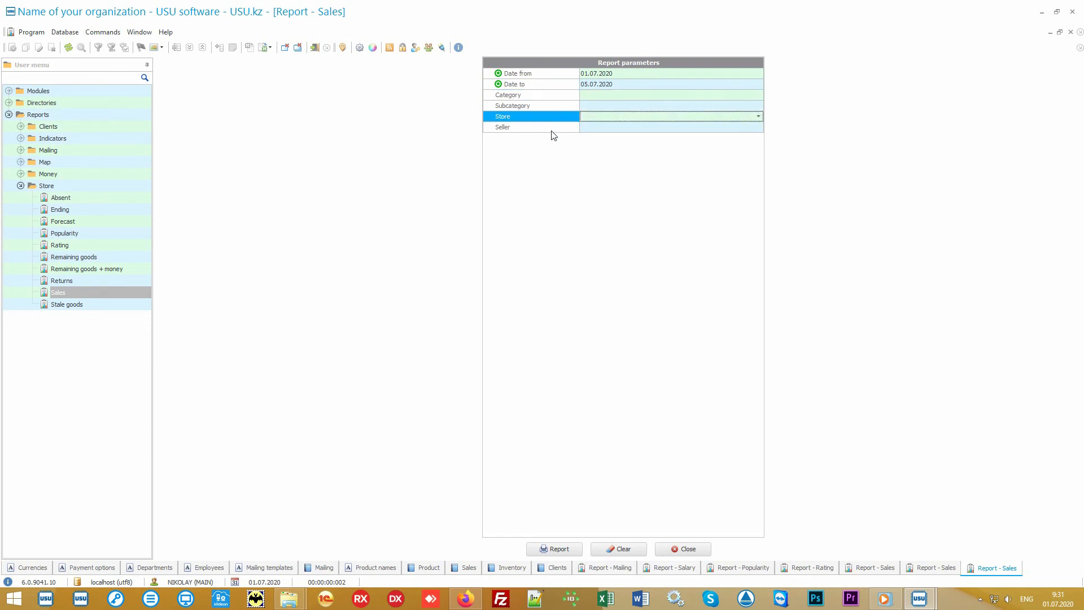
pyautogui.click(551, 128)
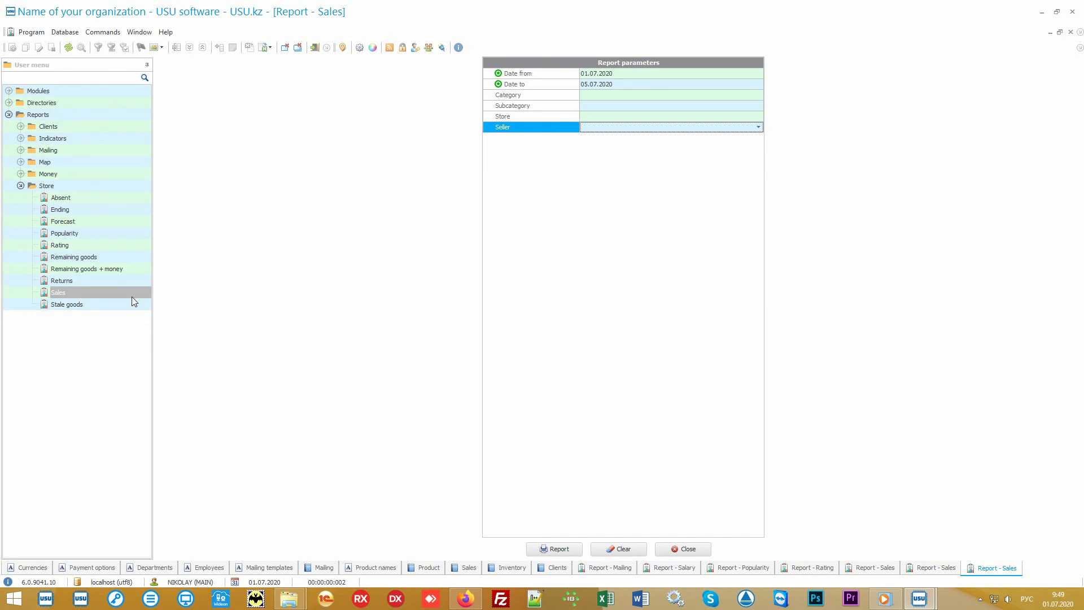
pyautogui.click(103, 306)
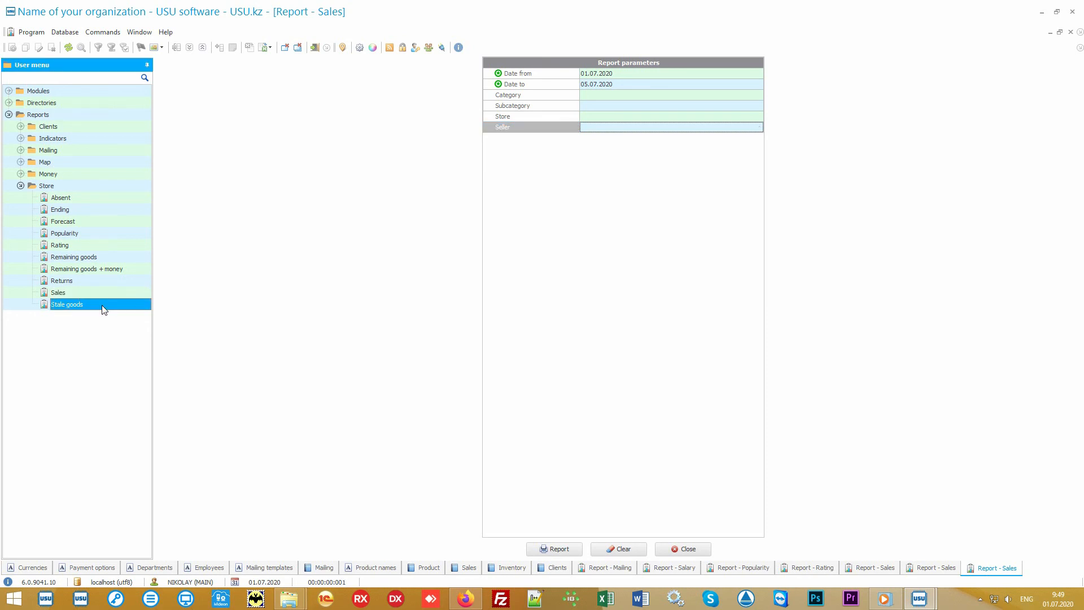
# - Generate the Stale goods report listing Some product 5, then select the Absent report
pyautogui.click(552, 551)
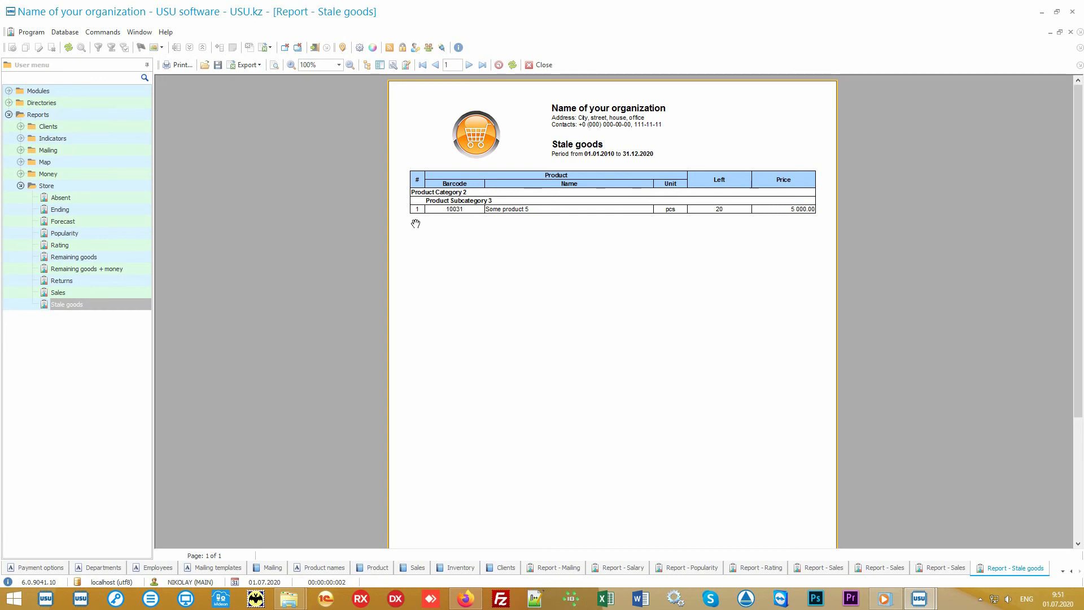
pyautogui.click(75, 200)
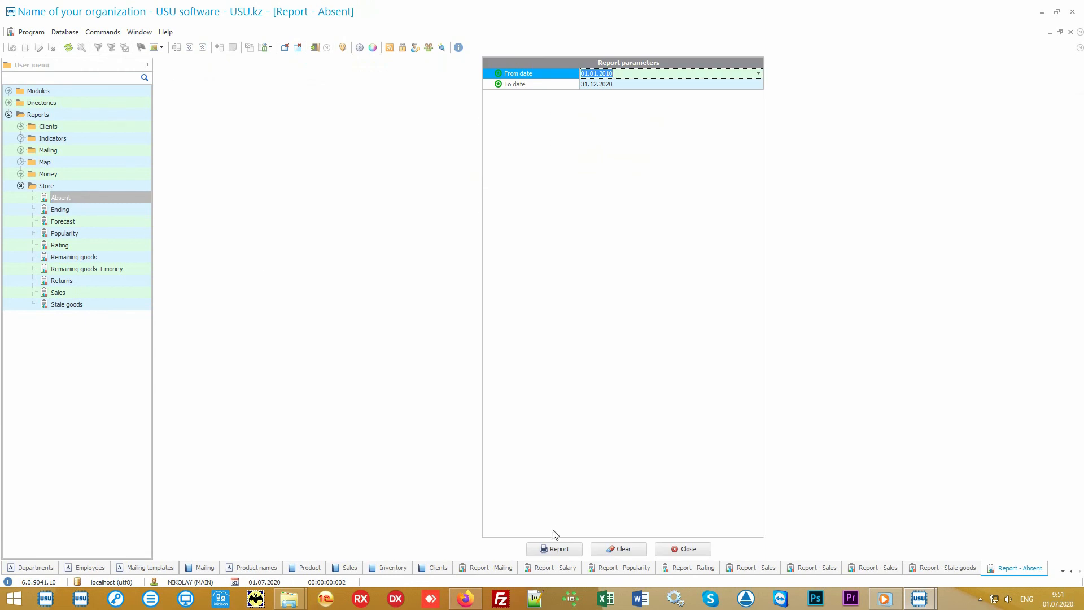
# - Run the Absent report, then the Returns report showing one returned Some product 4 worth 1 100.00
pyautogui.click(567, 549)
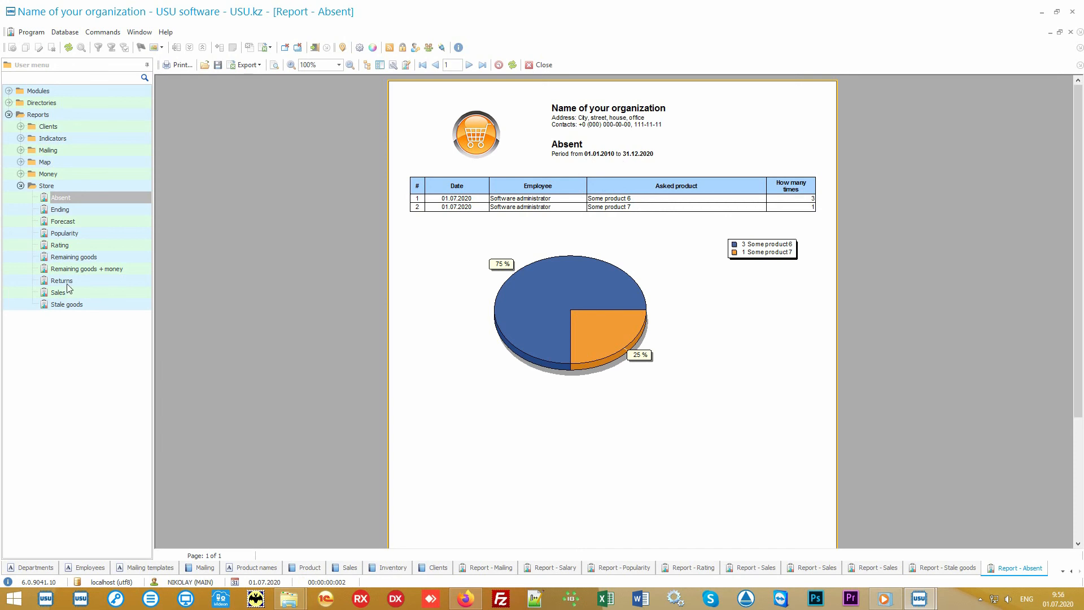
pyautogui.click(71, 281)
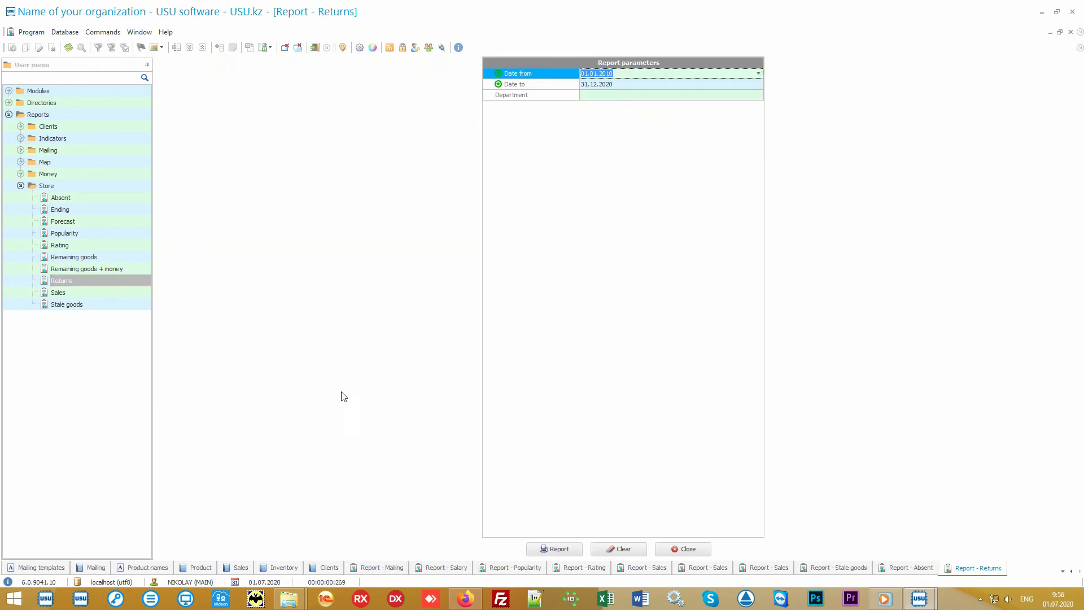
pyautogui.click(552, 548)
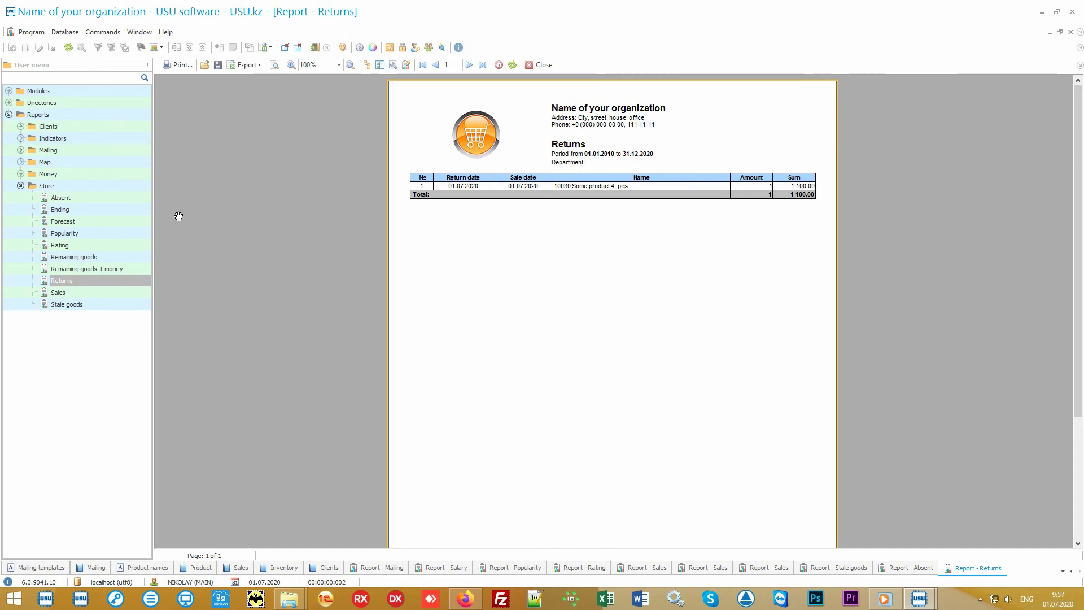
# - Generate the Forecast report, then select the Ending report for 01.07.2020
pyautogui.doubleClick(92, 225)
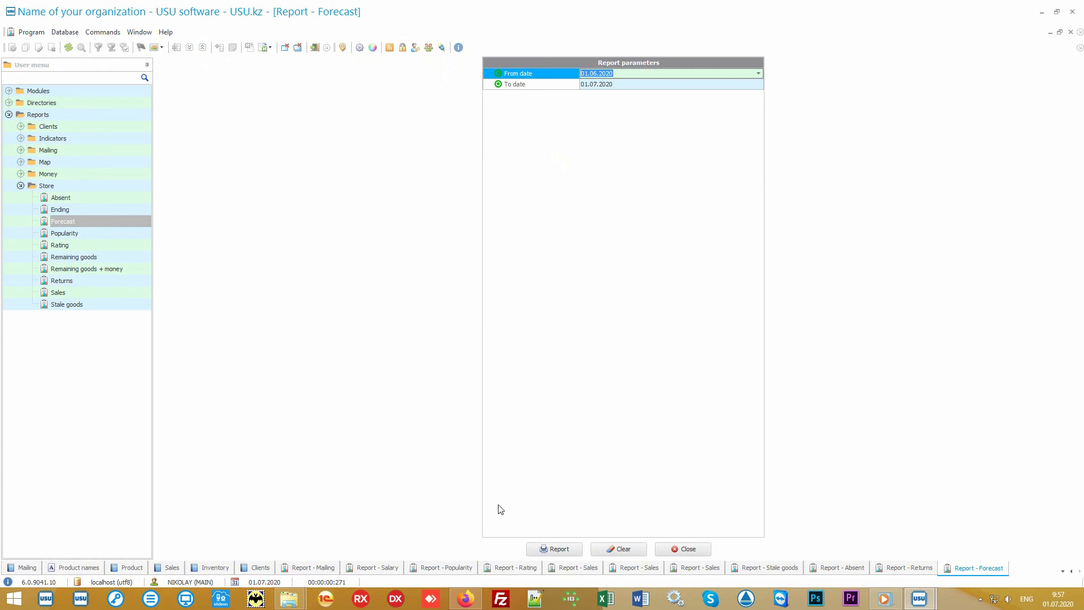
pyautogui.click(559, 551)
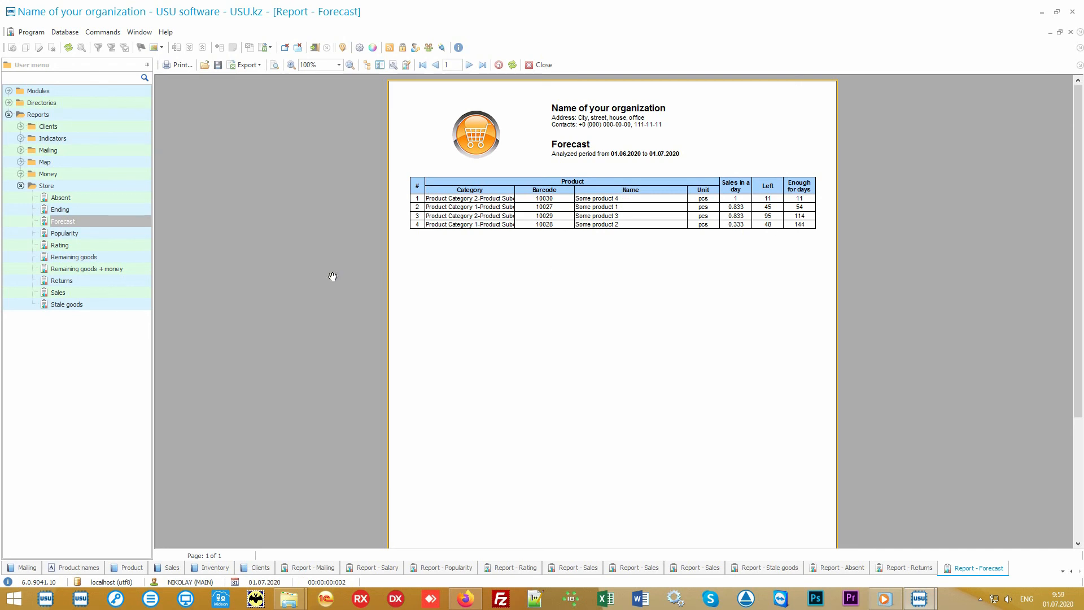
pyautogui.click(120, 208)
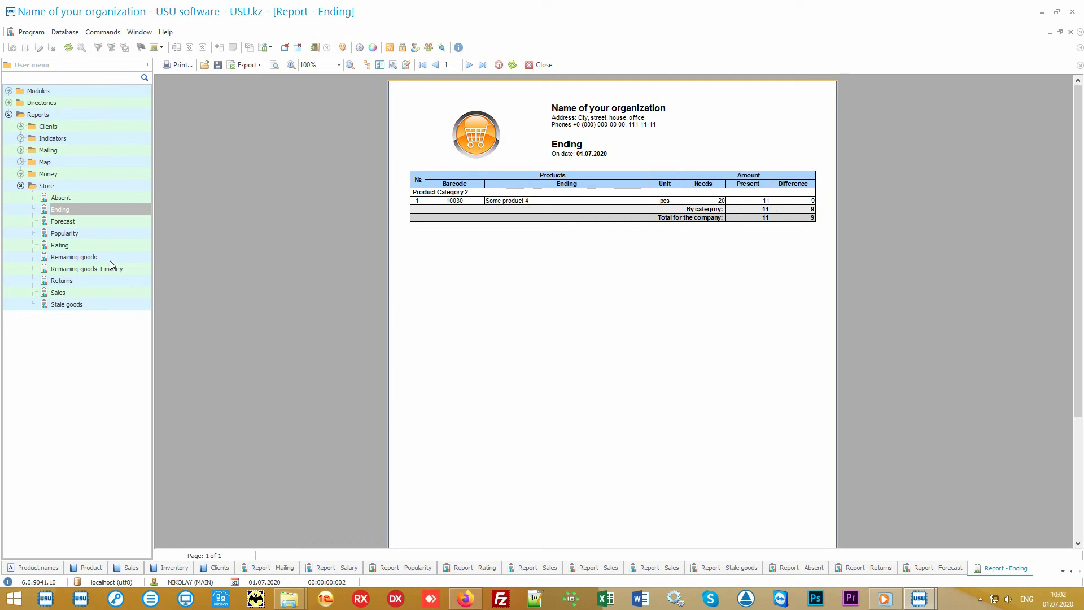
# - Run Remaining goods for 01.07.2020: five Main store products, 221 at start, 219 at end
pyautogui.doubleClick(109, 258)
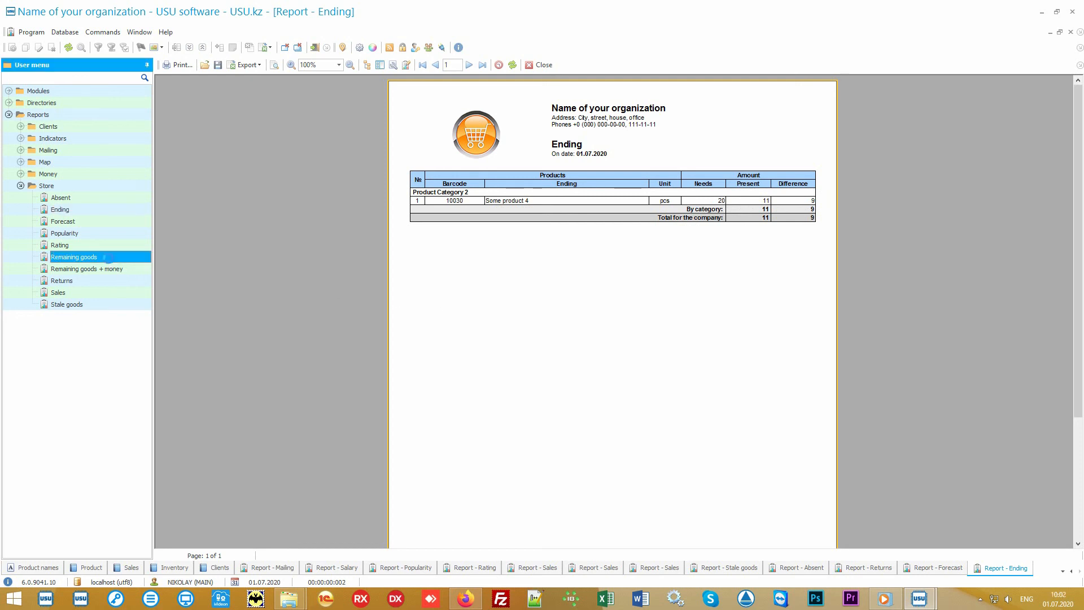
pyautogui.click(559, 548)
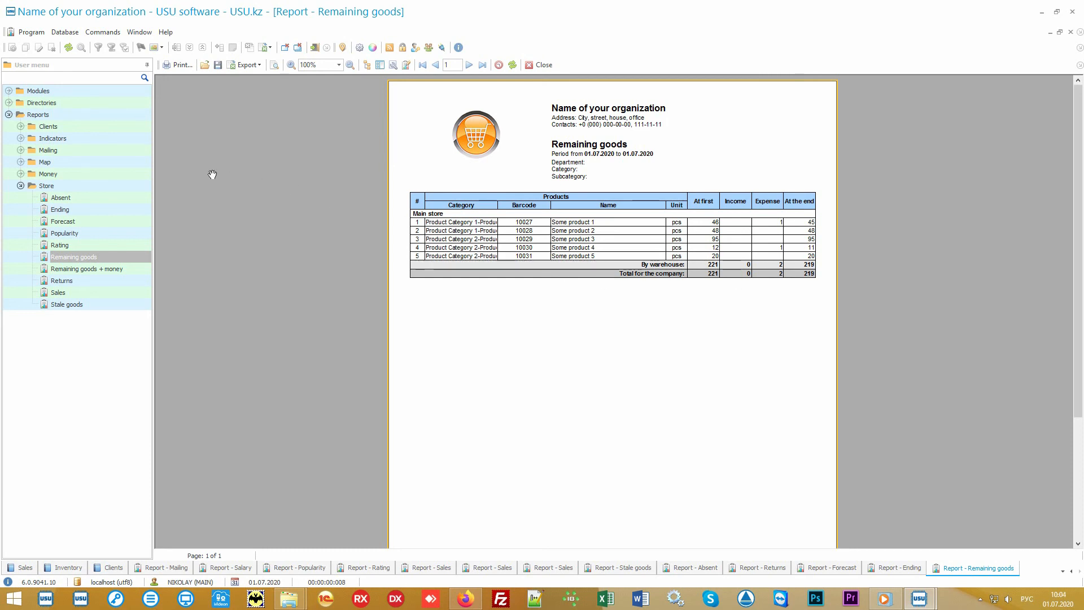
# - Open the Financial items directory, then the Articles report parameters for 01.01.2020–31.12.2020
pyautogui.doubleClick(106, 174)
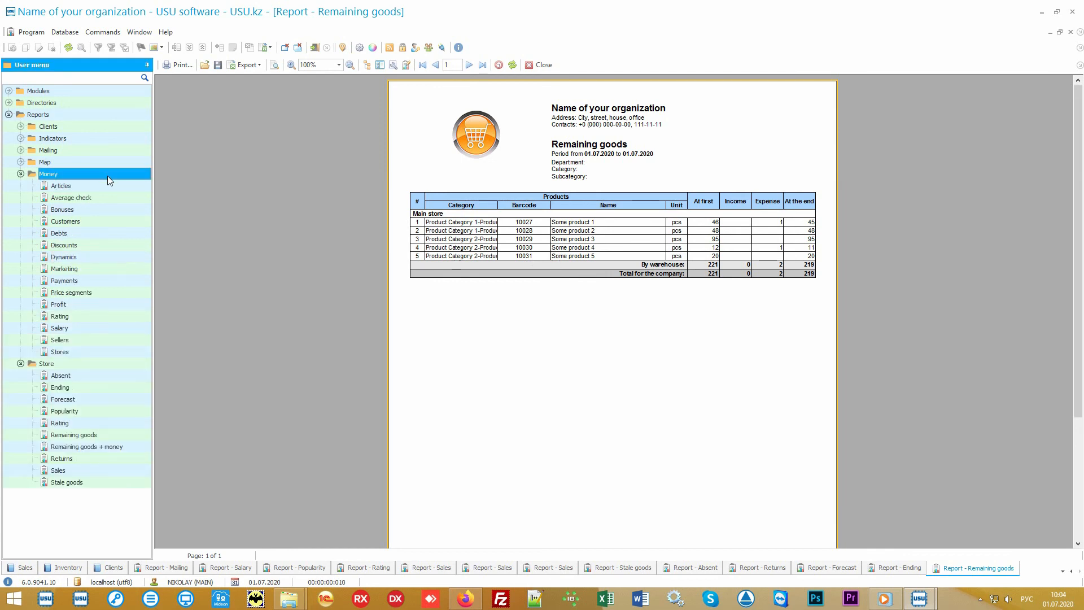
pyautogui.click(28, 366)
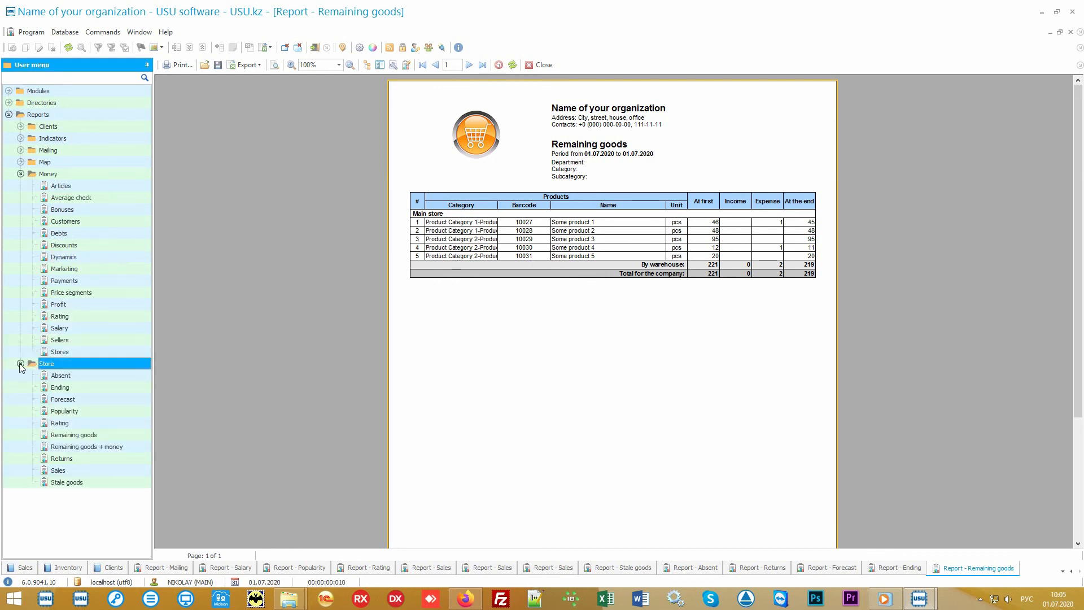
pyautogui.click(20, 364)
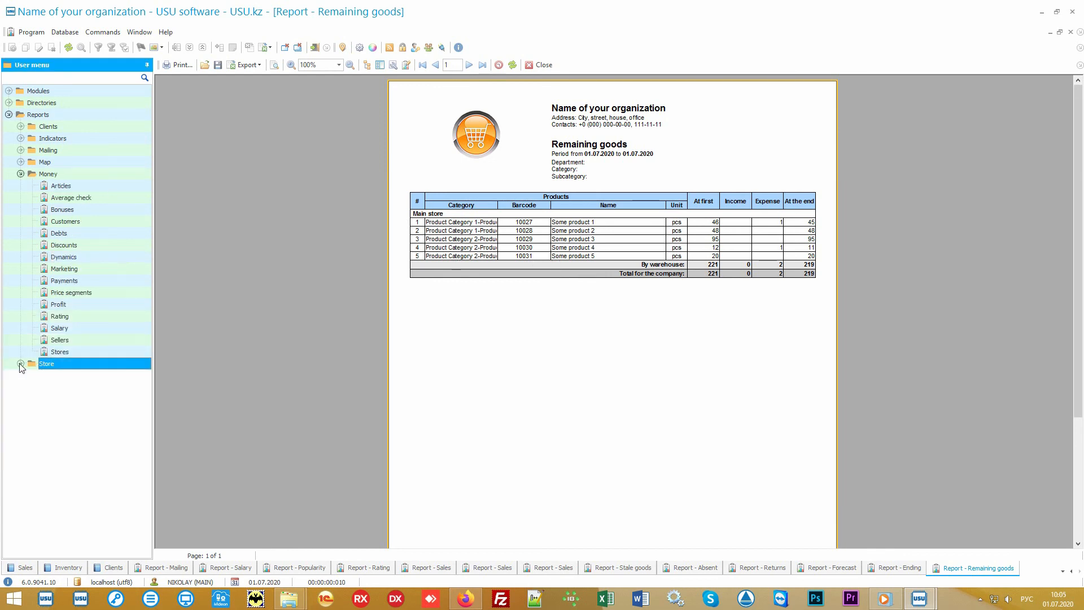
pyautogui.click(83, 175)
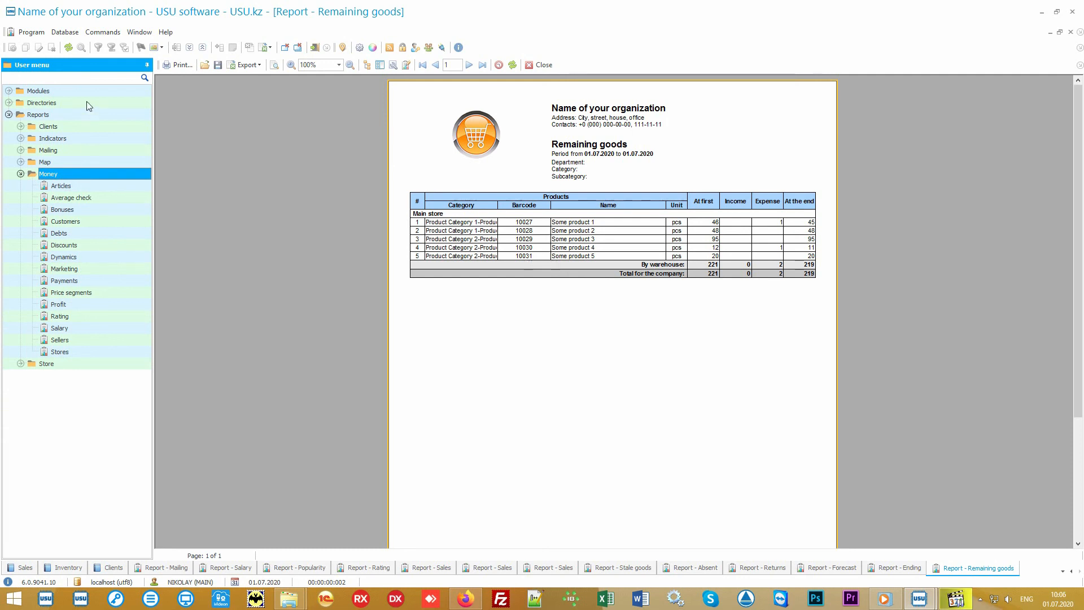
pyautogui.doubleClick(86, 101)
pyautogui.doubleClick(76, 149)
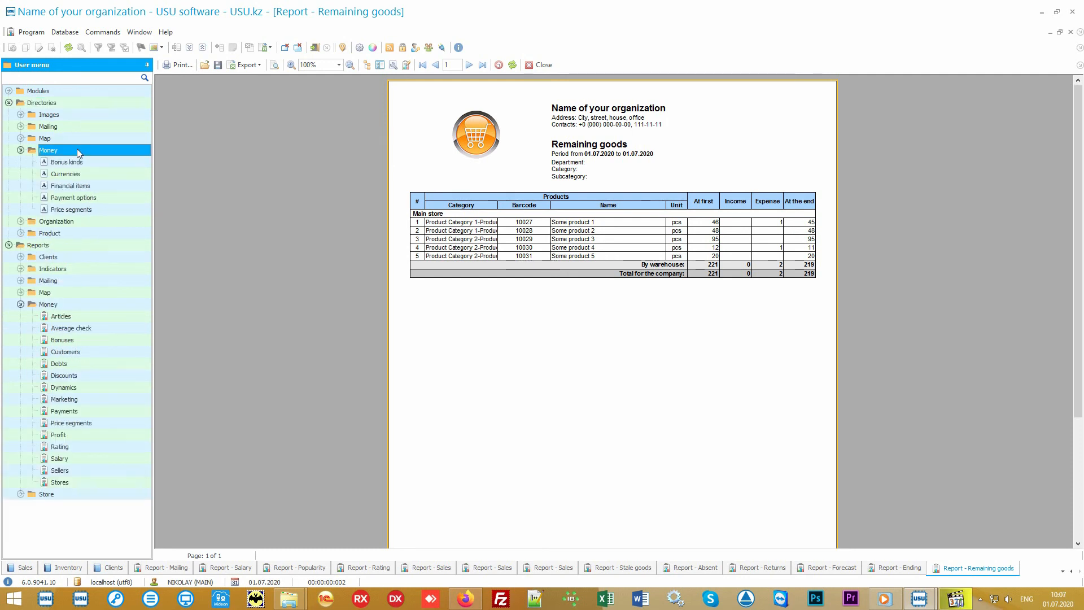
pyautogui.doubleClick(105, 186)
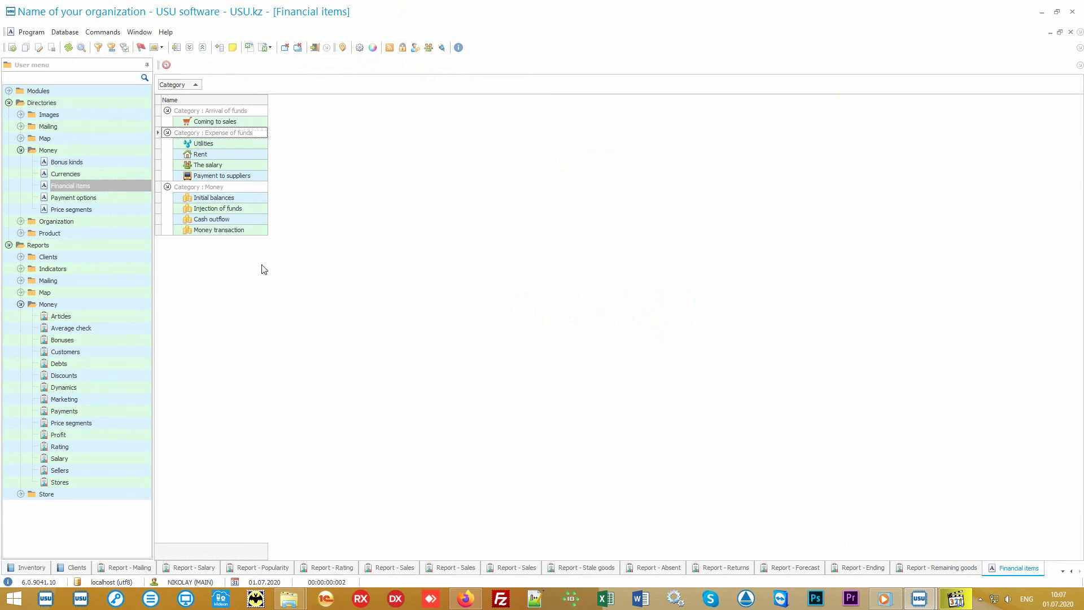
pyautogui.doubleClick(102, 315)
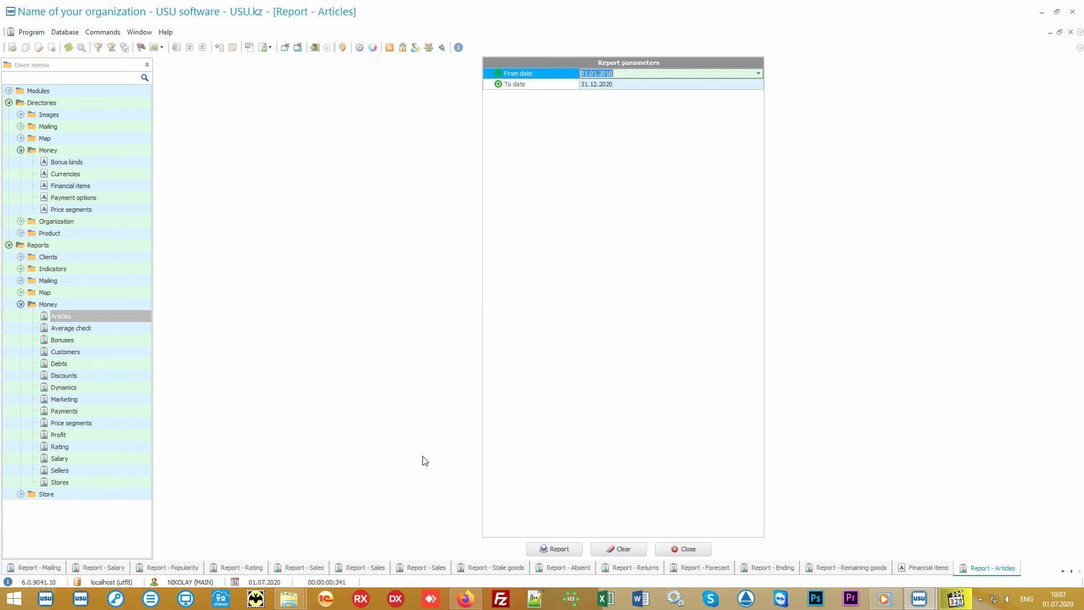
# - Generate the Articles report showing 74 000.00 expenses and 11 150.00 income with charts
pyautogui.click(547, 547)
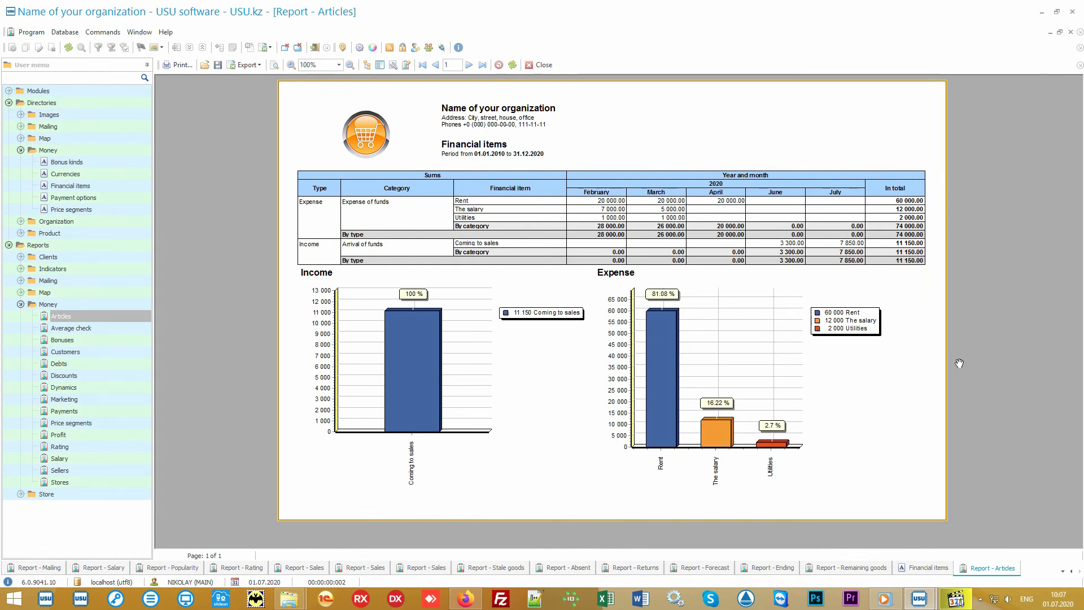
pyautogui.hotkey('alt', 'shift')
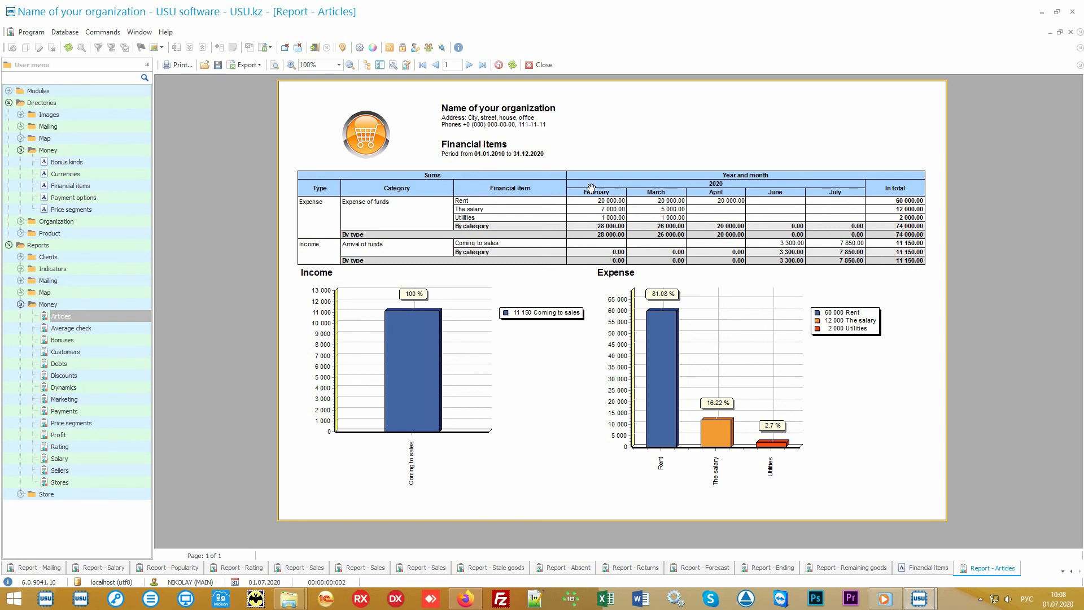
pyautogui.moveTo(809, 290)
# - Generate the Average check report, then the Price segments report: 8 sales totalling 13 750.00
pyautogui.click(99, 327)
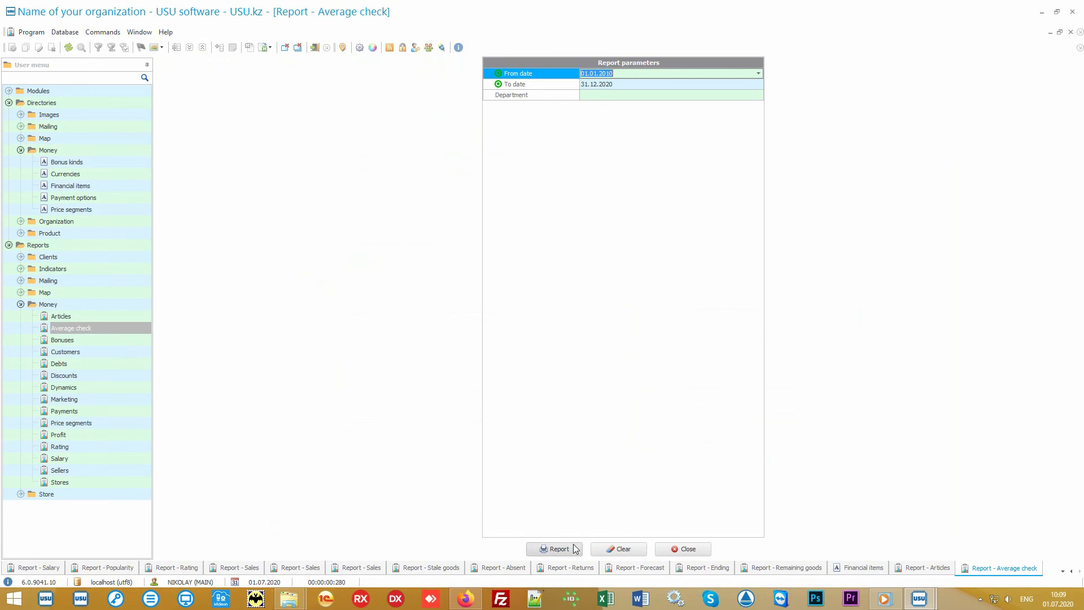
pyautogui.click(575, 549)
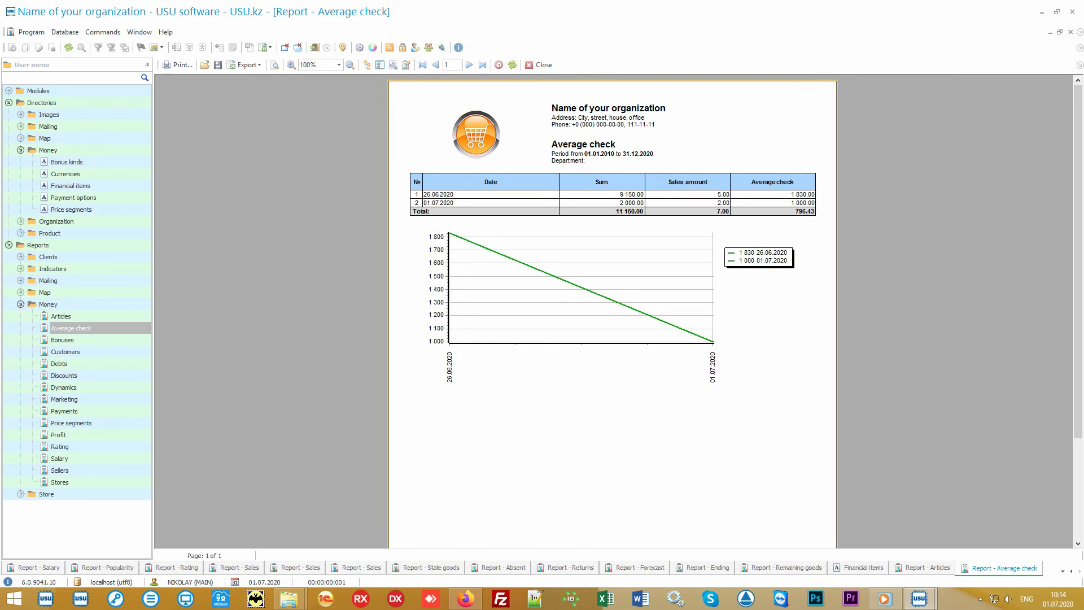
pyautogui.click(117, 423)
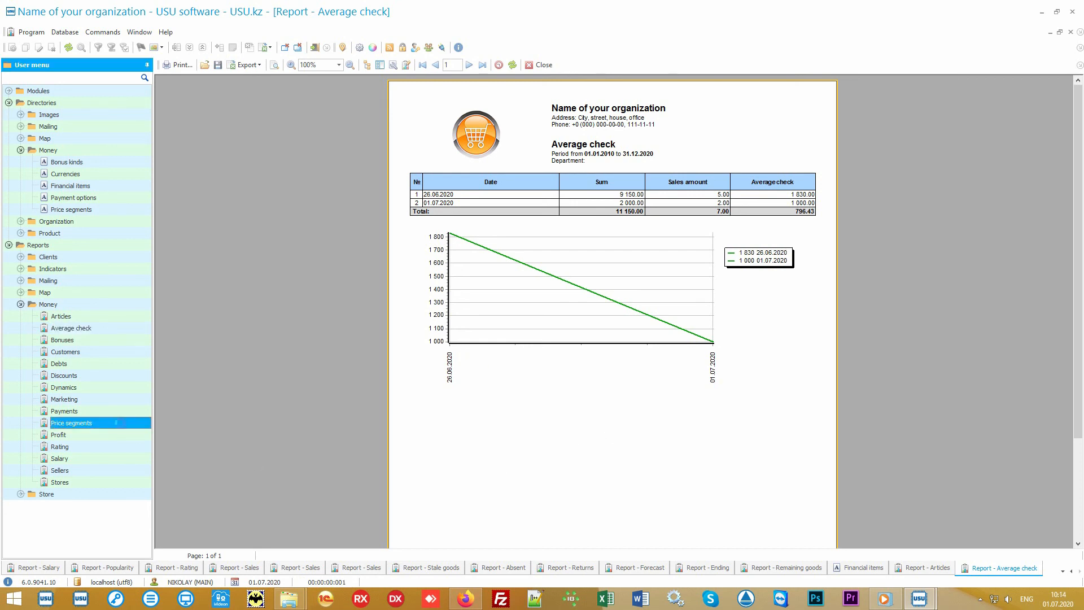
pyautogui.click(556, 548)
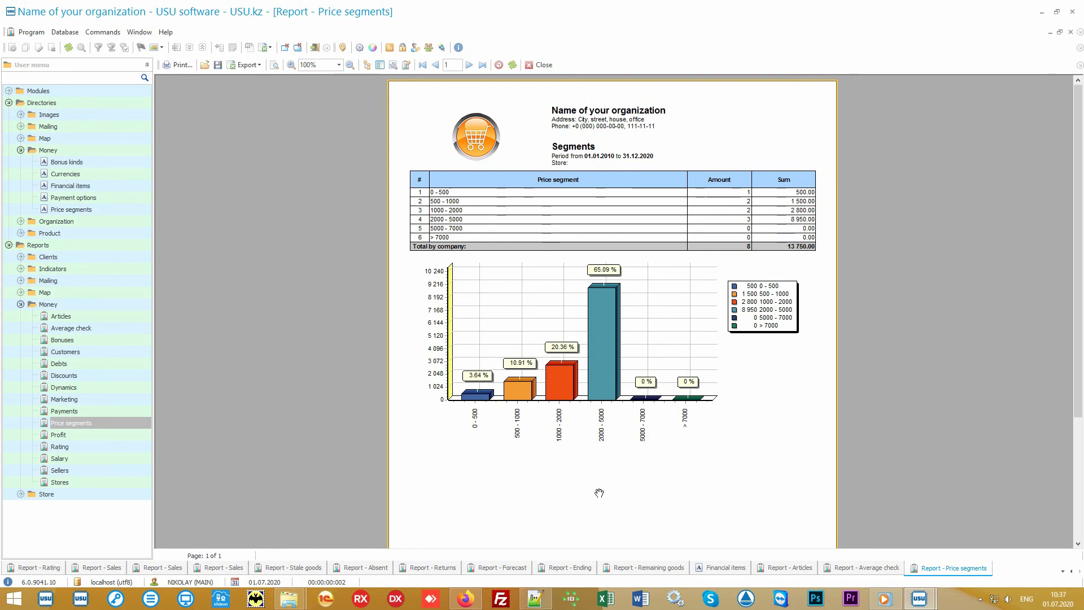
# - Run the Rating report (10 150.00), then the Marketing report with its client-source pie chart
pyautogui.click(105, 449)
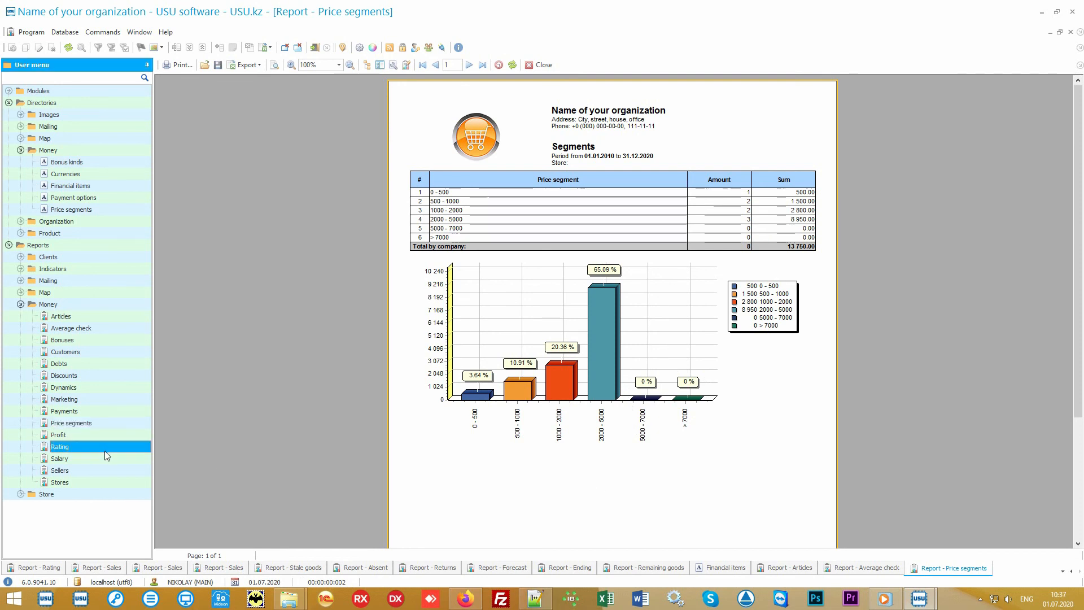
pyautogui.doubleClick(110, 448)
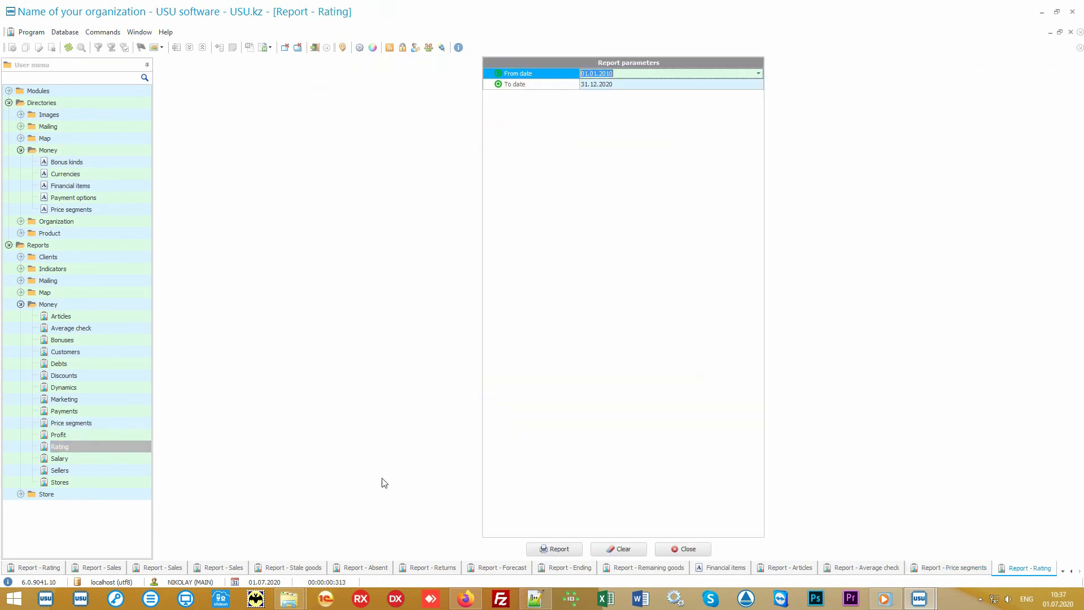
pyautogui.click(557, 549)
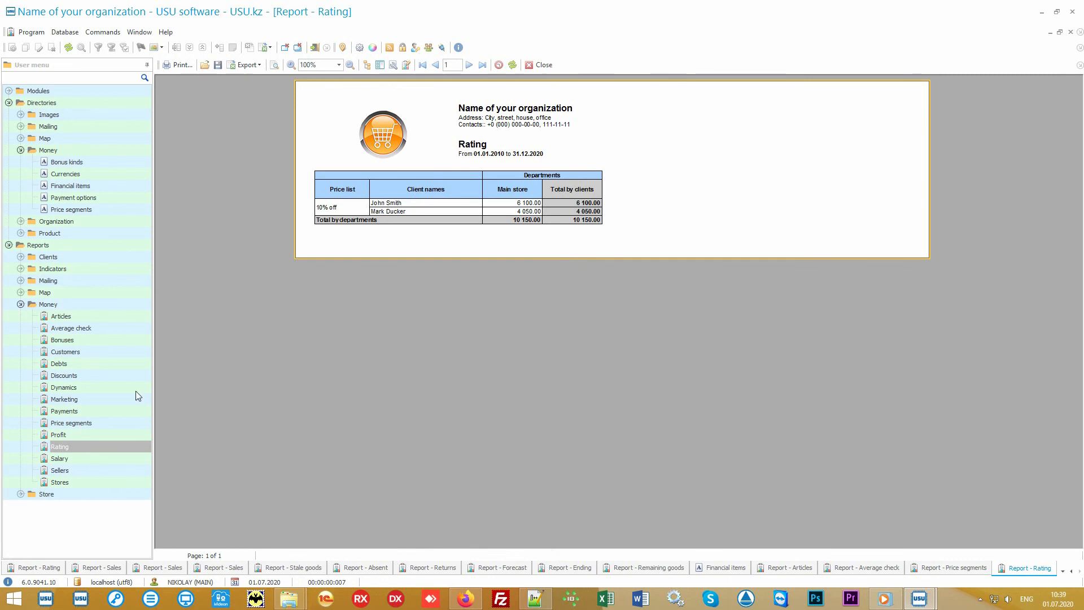
pyautogui.doubleClick(107, 398)
pyautogui.click(542, 548)
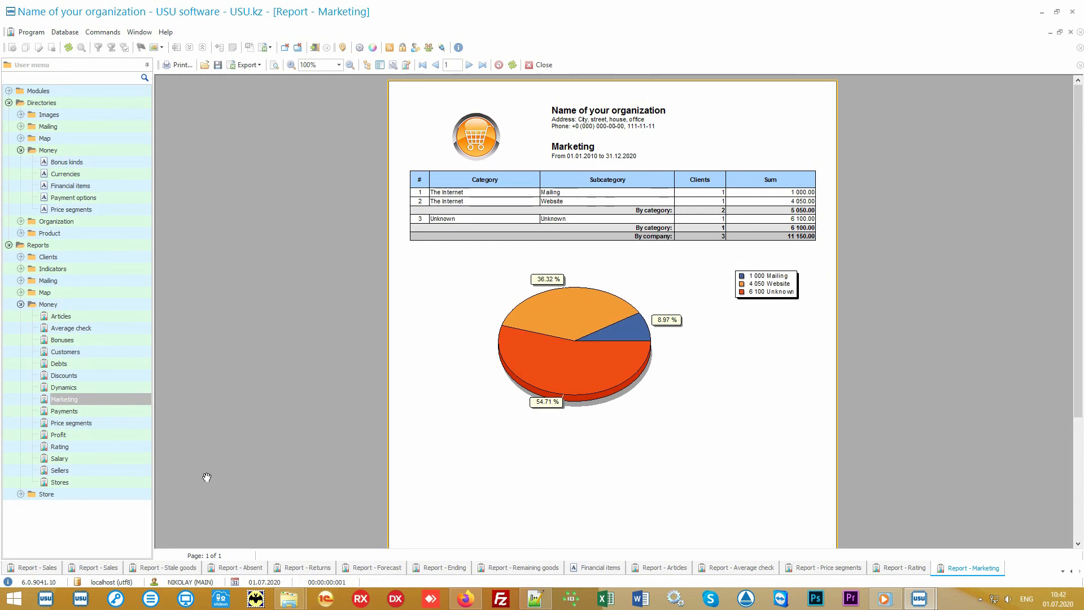
# - Generate the Stores, Sellers (12 250.00) and Salary reports, then open Discounts report parameters
pyautogui.doubleClick(110, 480)
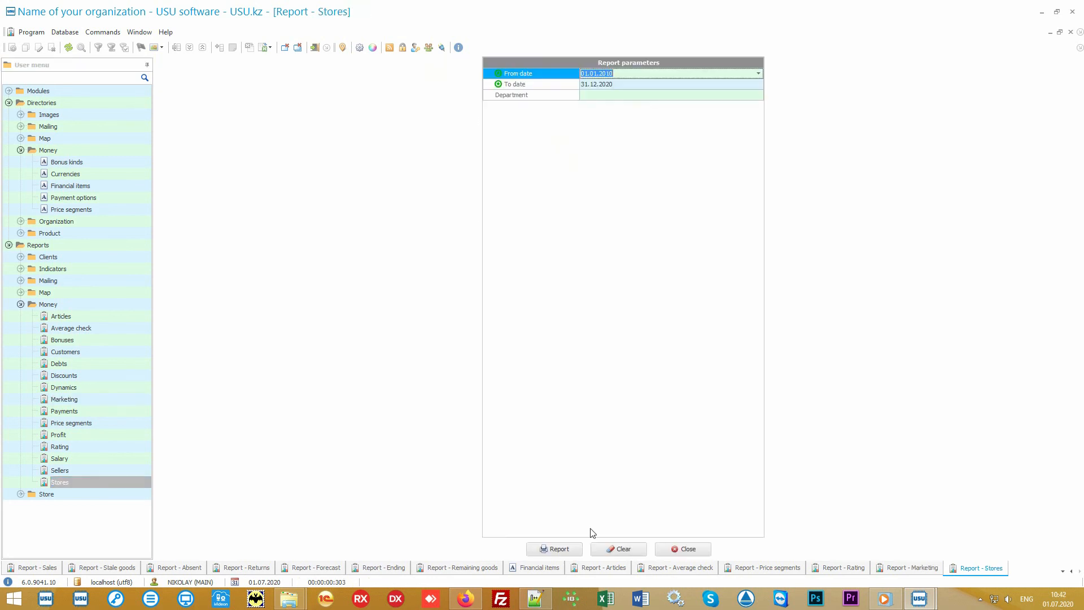
pyautogui.click(551, 548)
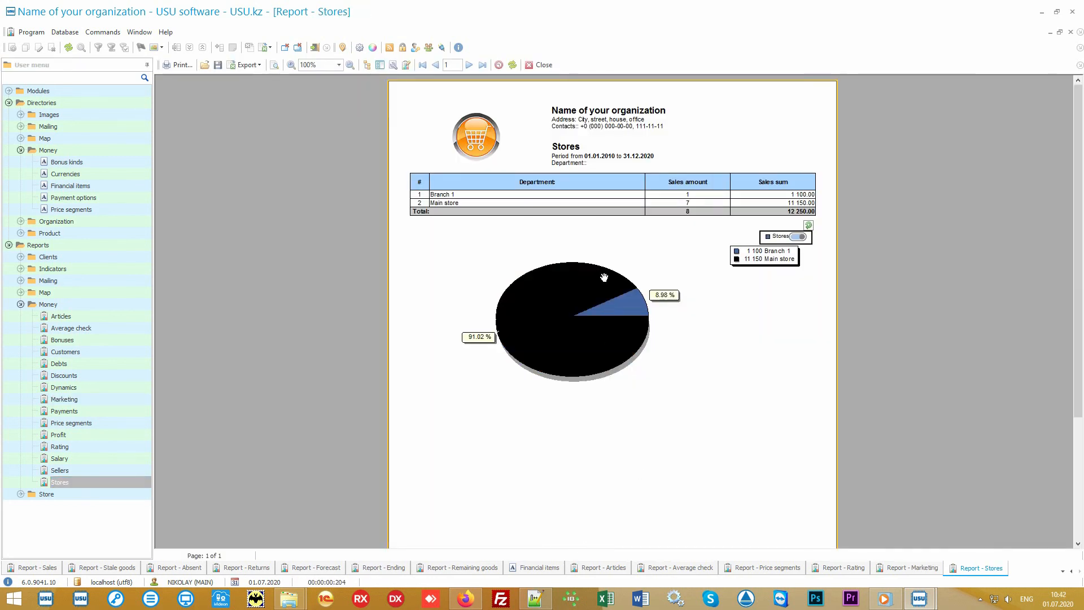
pyautogui.doubleClick(101, 471)
pyautogui.click(552, 547)
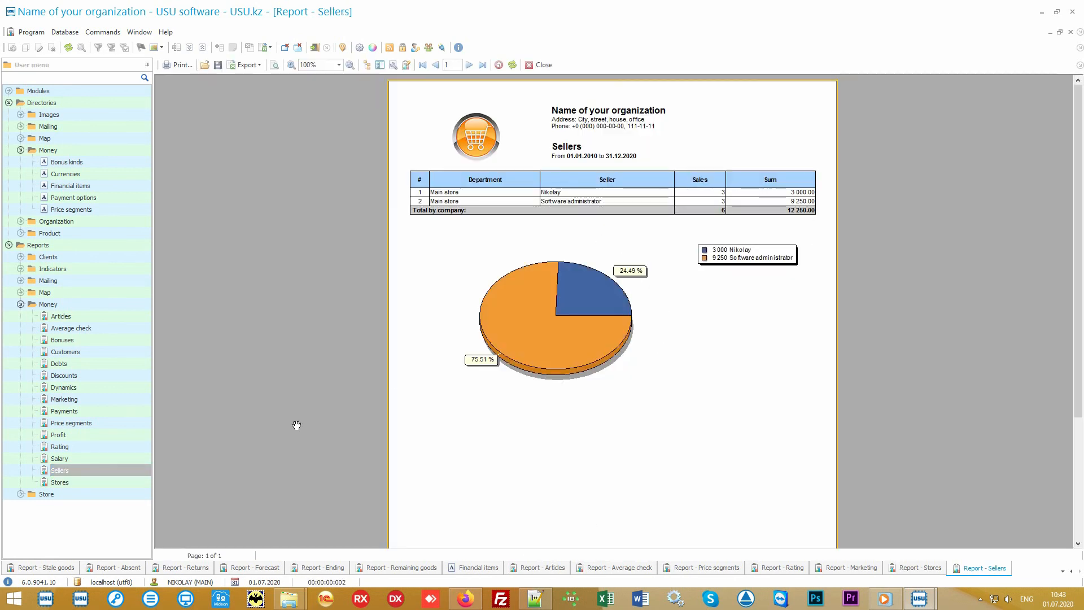
pyautogui.doubleClick(96, 458)
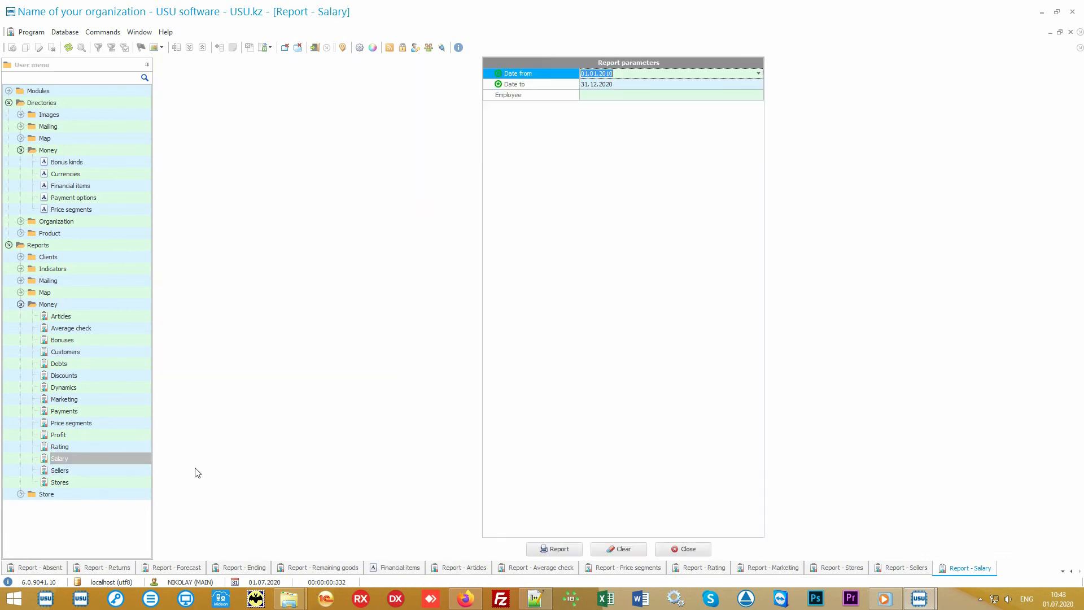
pyautogui.click(550, 549)
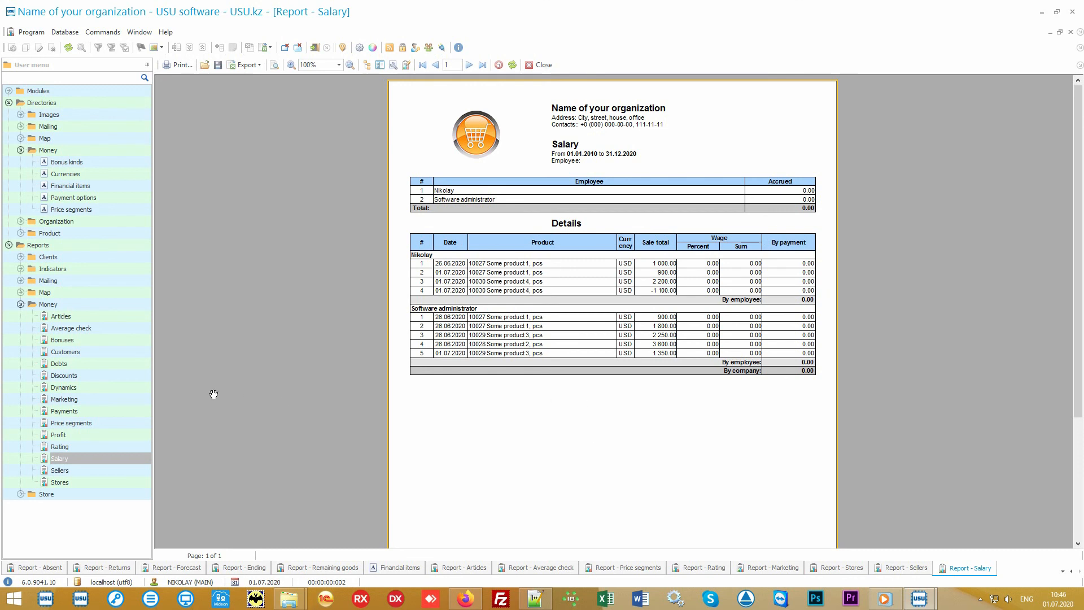
pyautogui.click(125, 376)
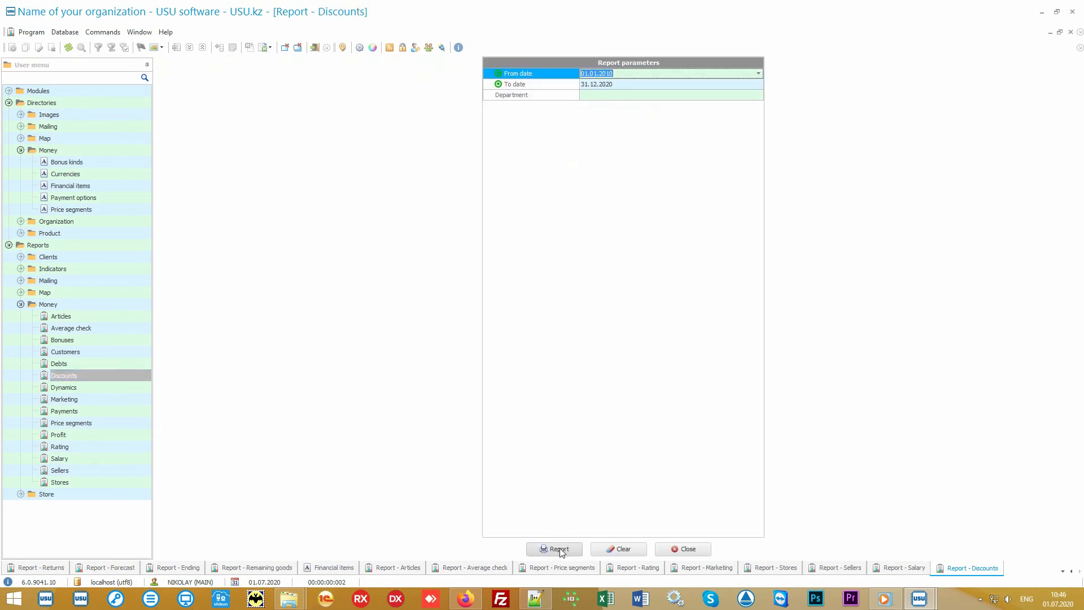
# - Generate the Discounts report: Cause 1 at 675.00, Cause 2 at 200.00, total 875.00
pyautogui.click(557, 549)
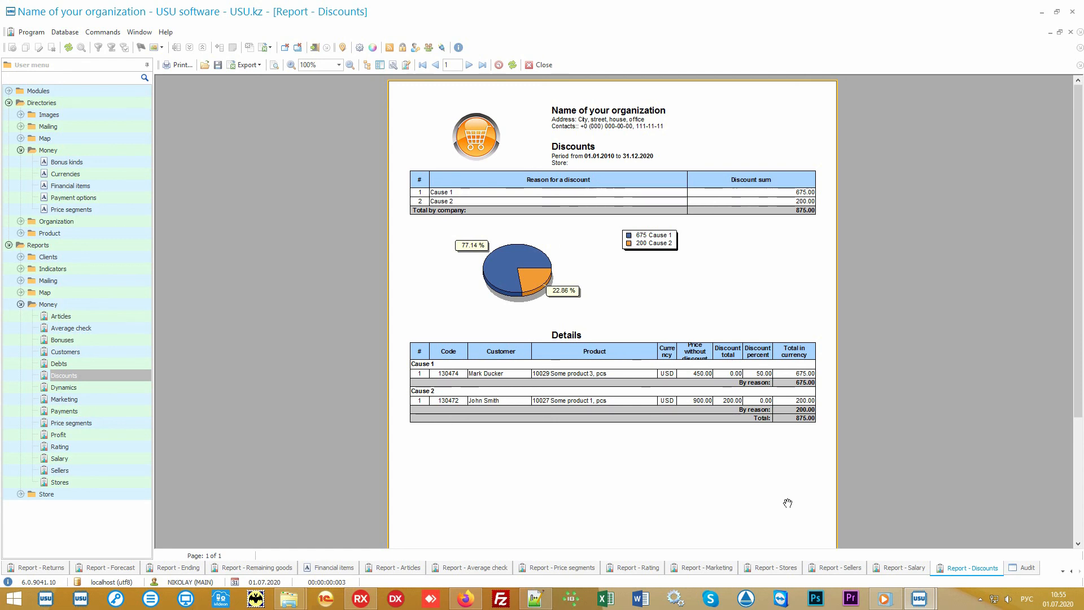
# - Switch to the Audit tab to view the audit log
pyautogui.click(1026, 568)
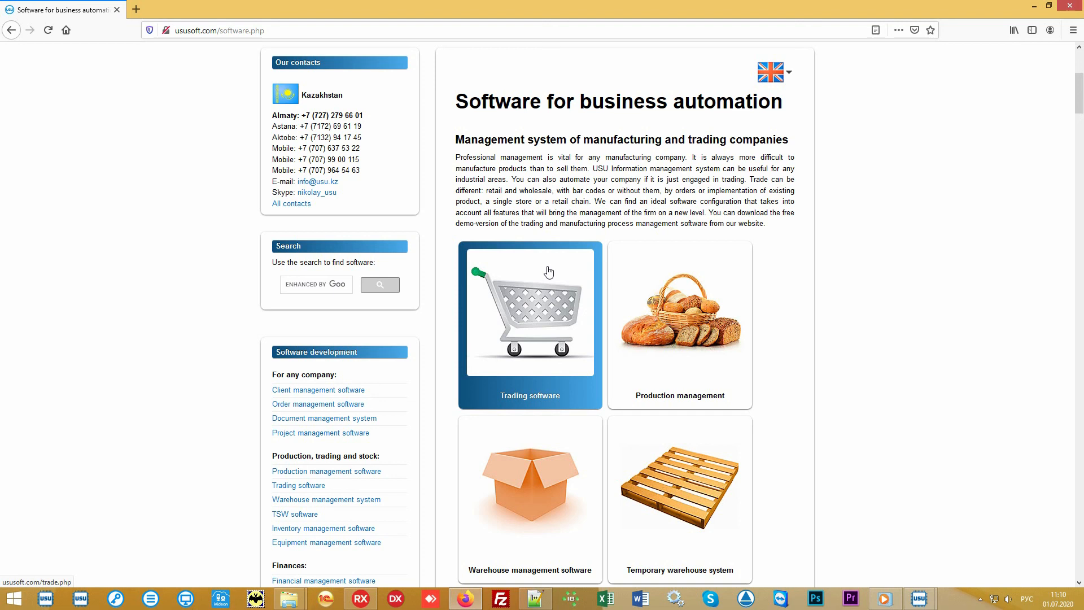
# - Open the Software price page and switch the currency to 'US dollar - USD'
pyautogui.scroll(5, 548, 272)
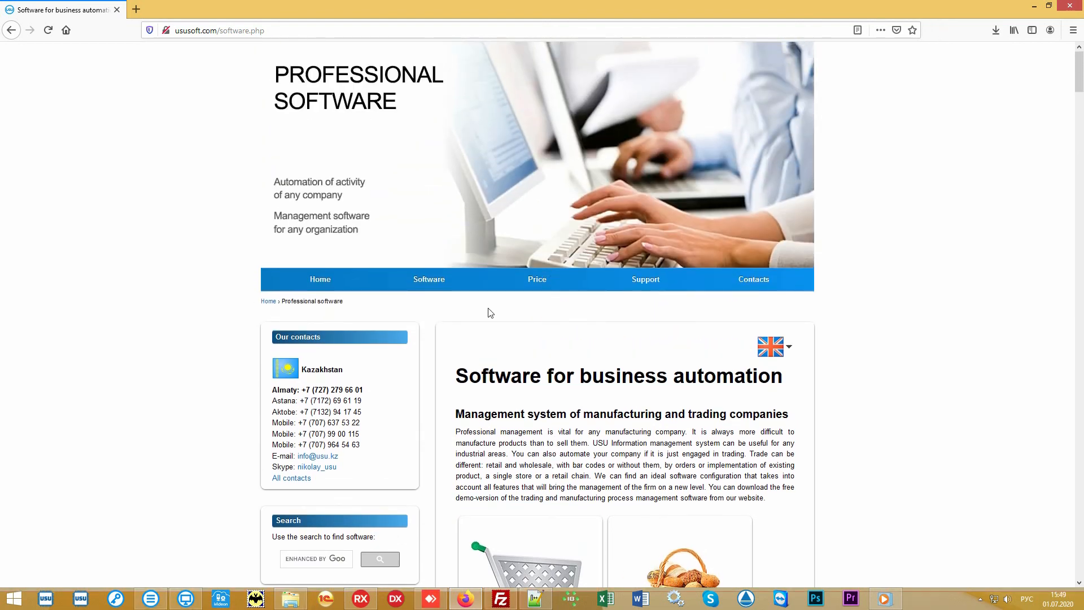
pyautogui.click(530, 287)
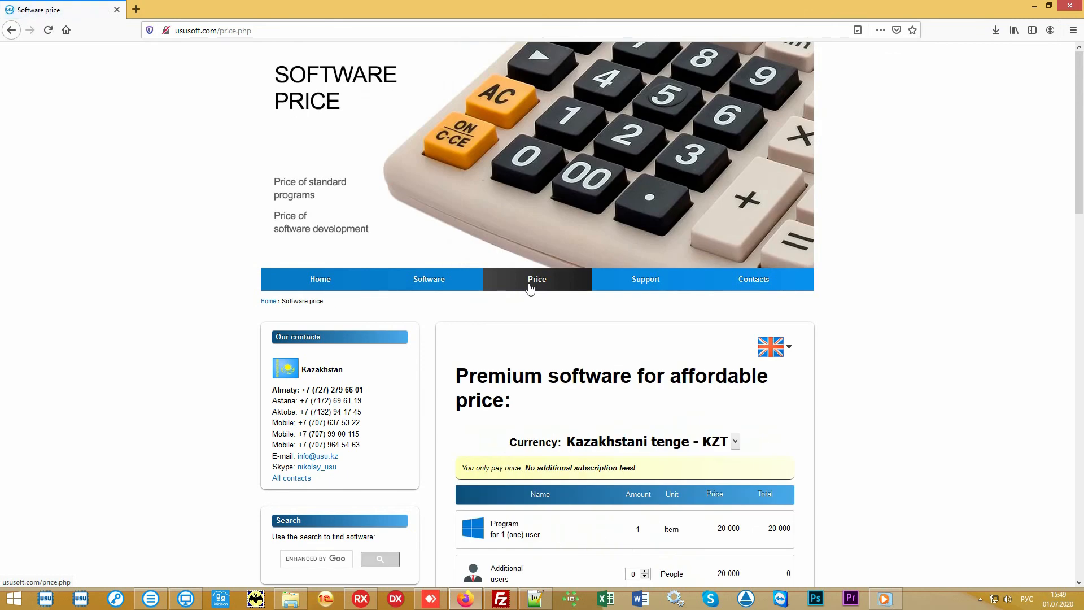
pyautogui.scroll(-4, 900, 368)
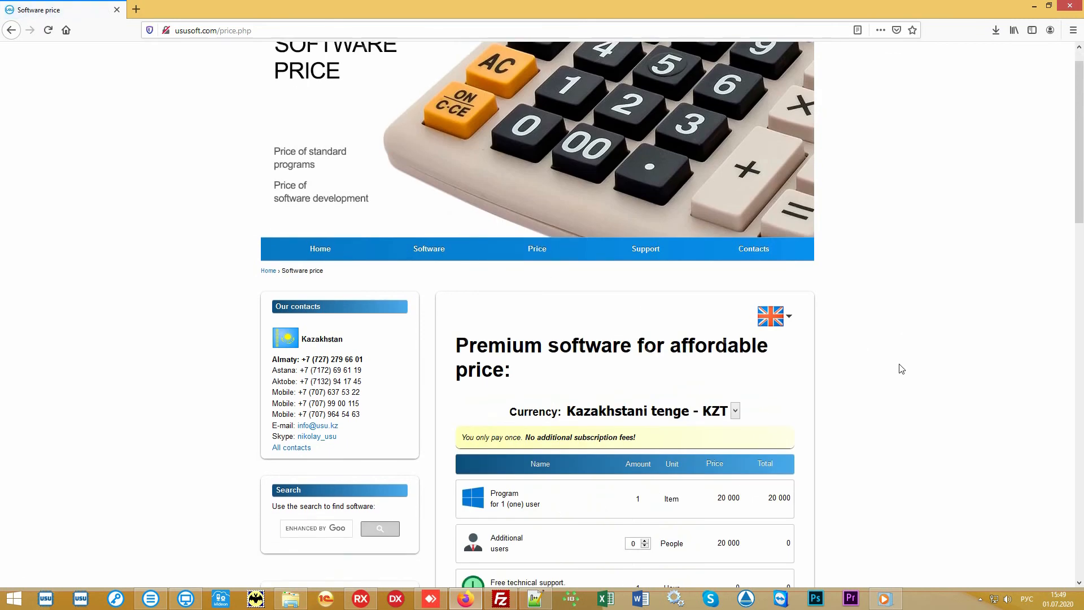
pyautogui.click(735, 153)
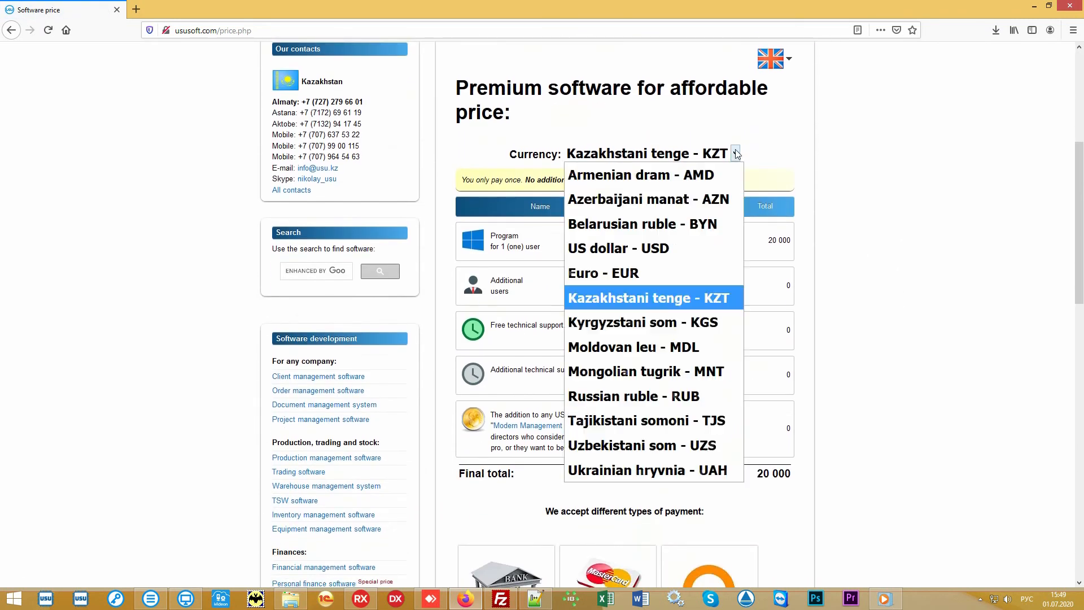
pyautogui.click(689, 249)
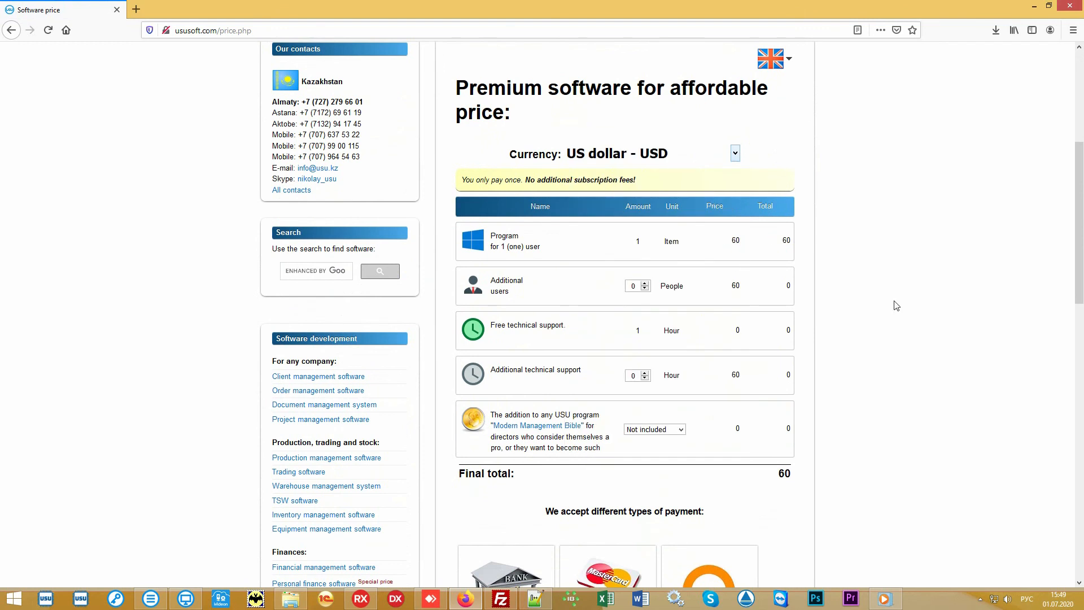
# - Highlight the final total of 60 USD, then look over the rest of the price page
pyautogui.moveTo(770, 476); pyautogui.dragTo(795, 475)
pyautogui.click(754, 479)
pyautogui.scroll(-1, 923, 296)
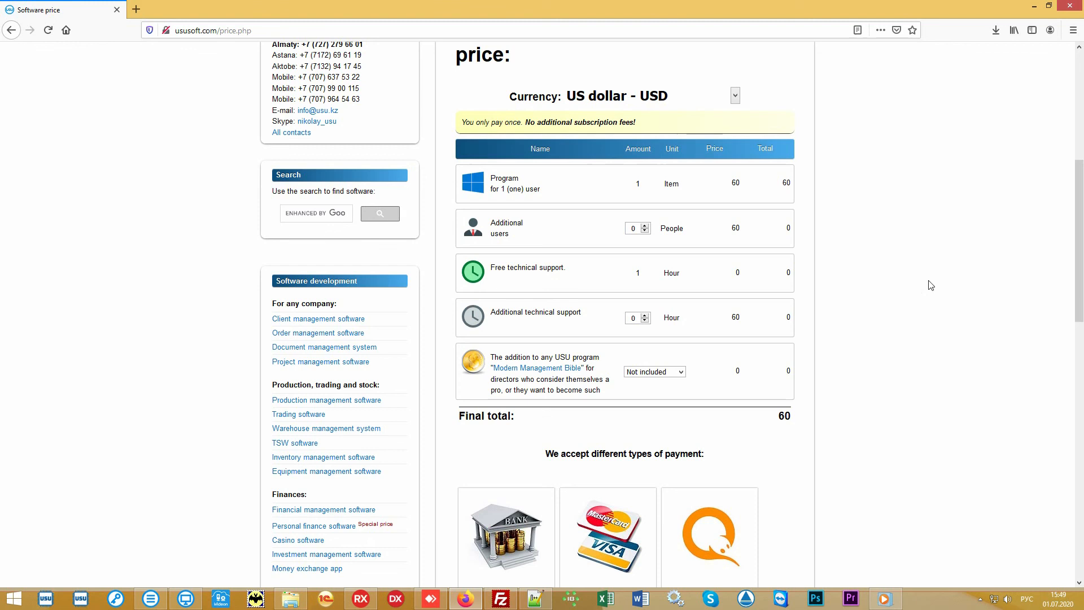
pyautogui.scroll(5, 930, 285)
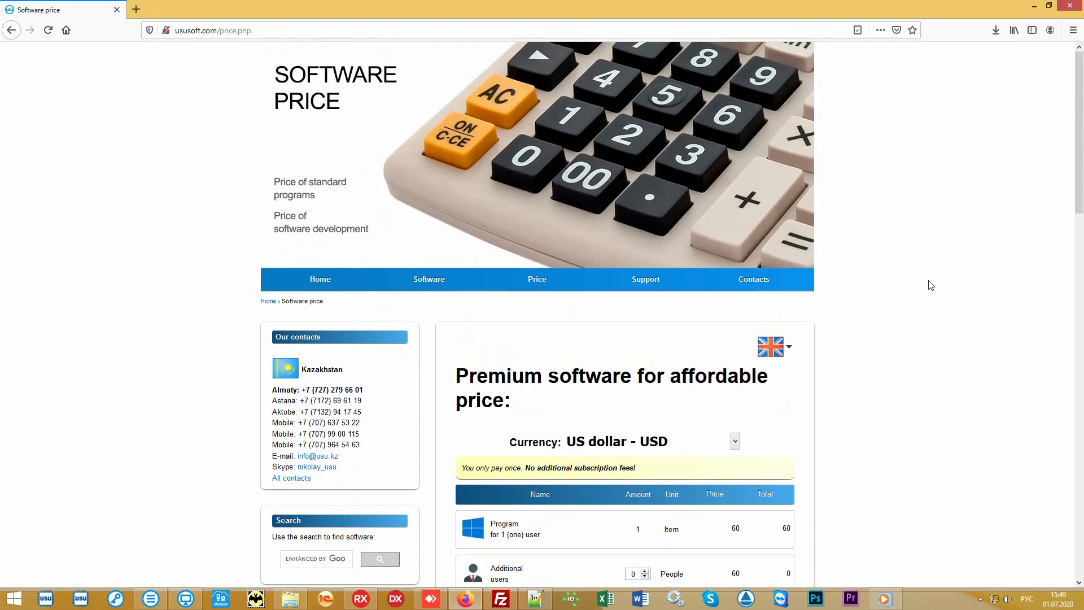
# - Open Contact details and scroll through the country contacts from Armenia to Uzbekistan and back
pyautogui.click(764, 280)
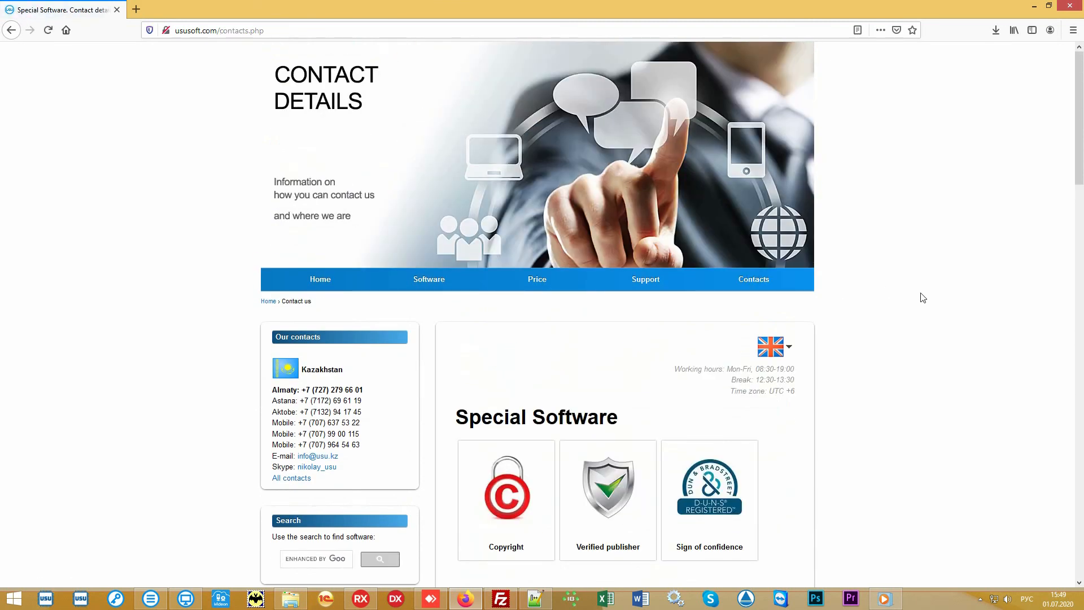
pyautogui.scroll(-5, 923, 298)
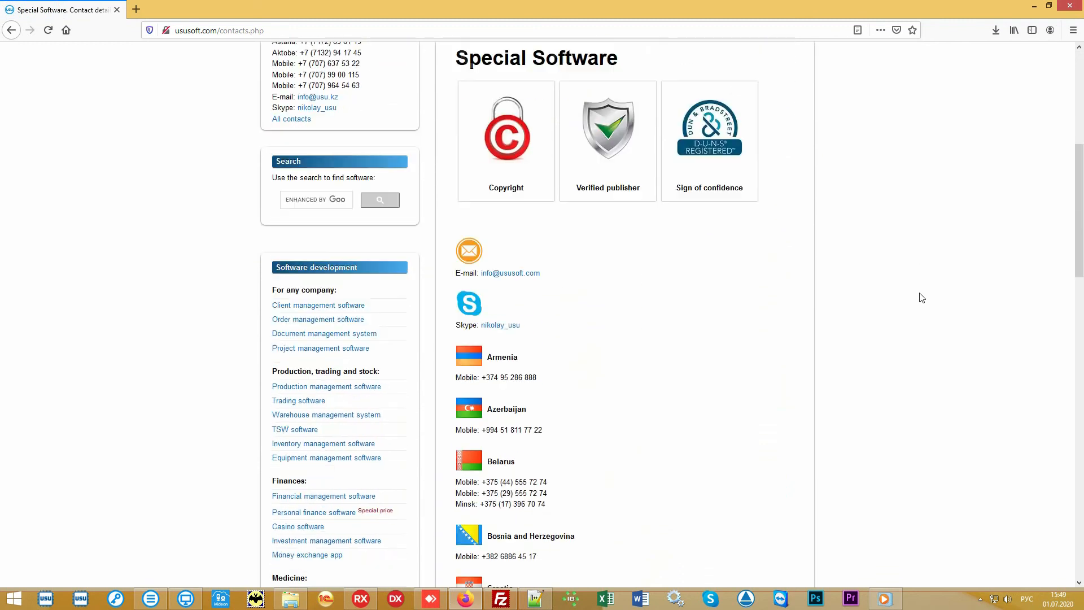
pyautogui.scroll(-6, 922, 297)
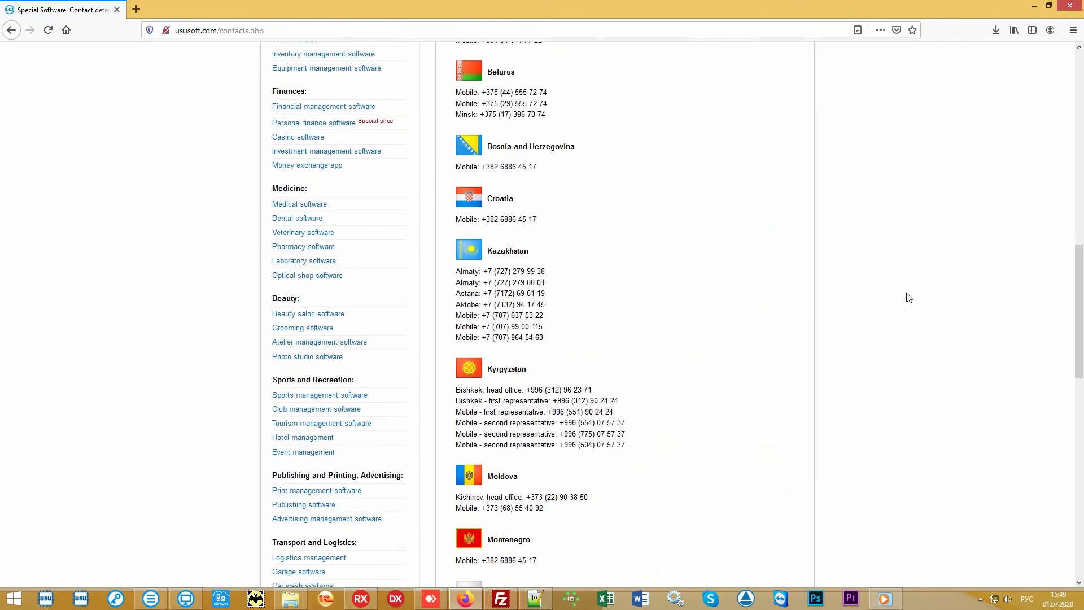
pyautogui.scroll(-5, 909, 298)
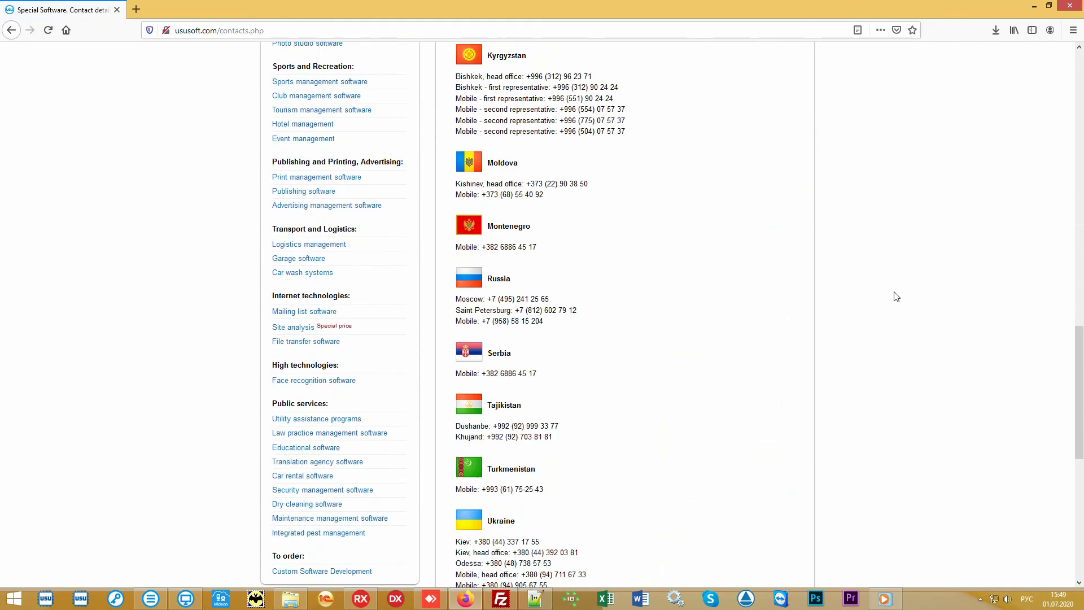
pyautogui.scroll(-3, 897, 296)
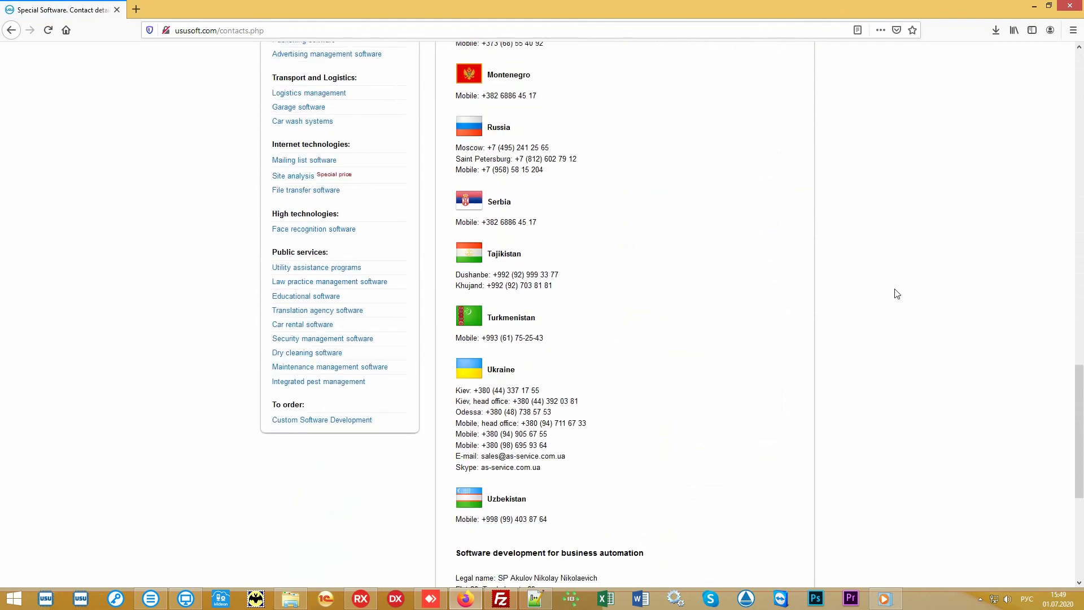
pyautogui.scroll(13, 897, 293)
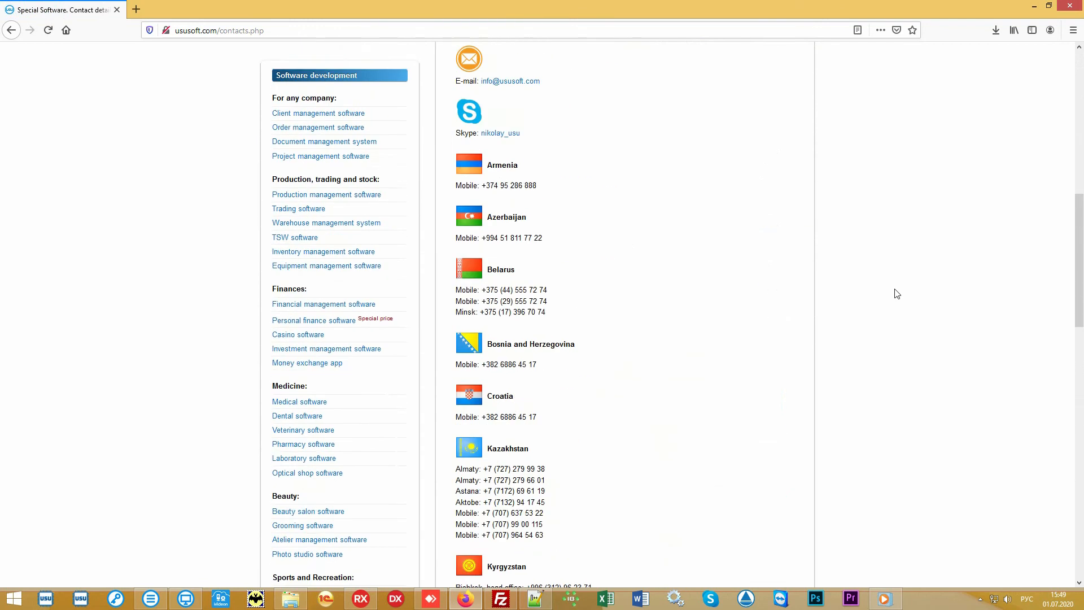
pyautogui.scroll(8, 897, 294)
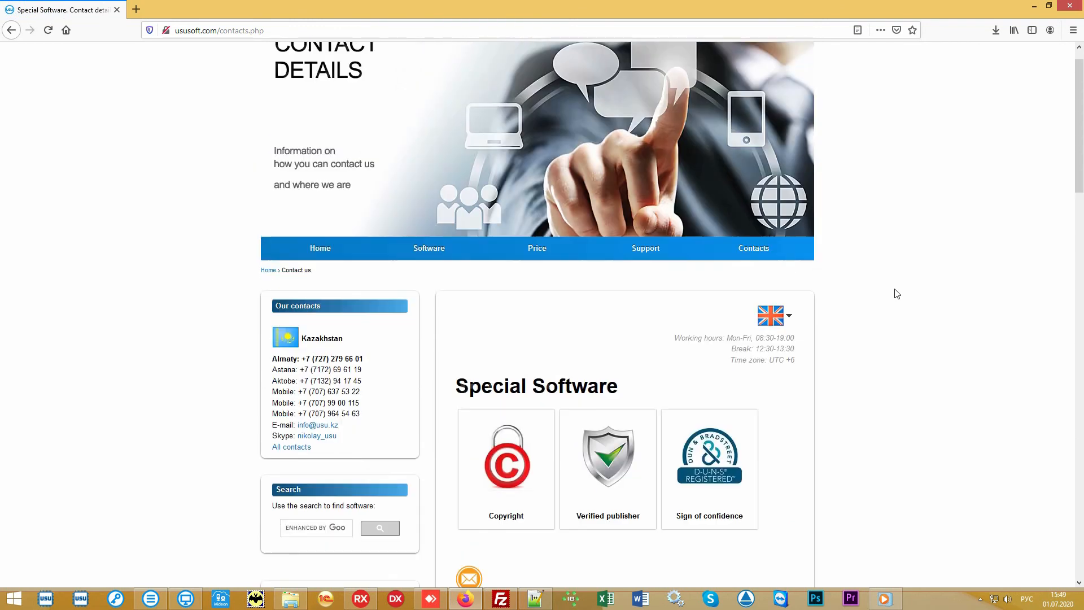
pyautogui.scroll(1, 897, 294)
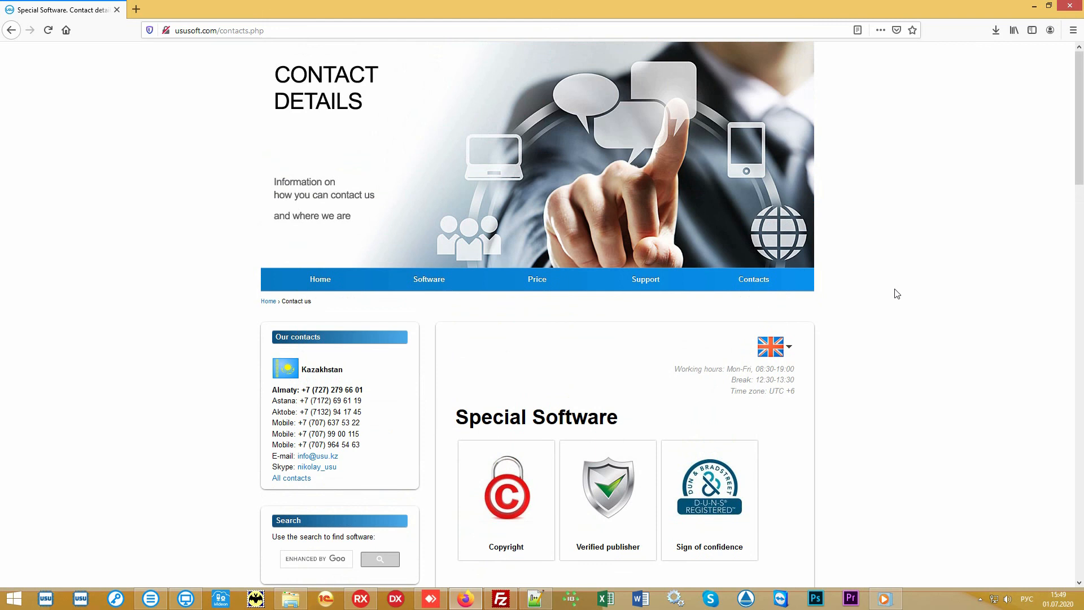